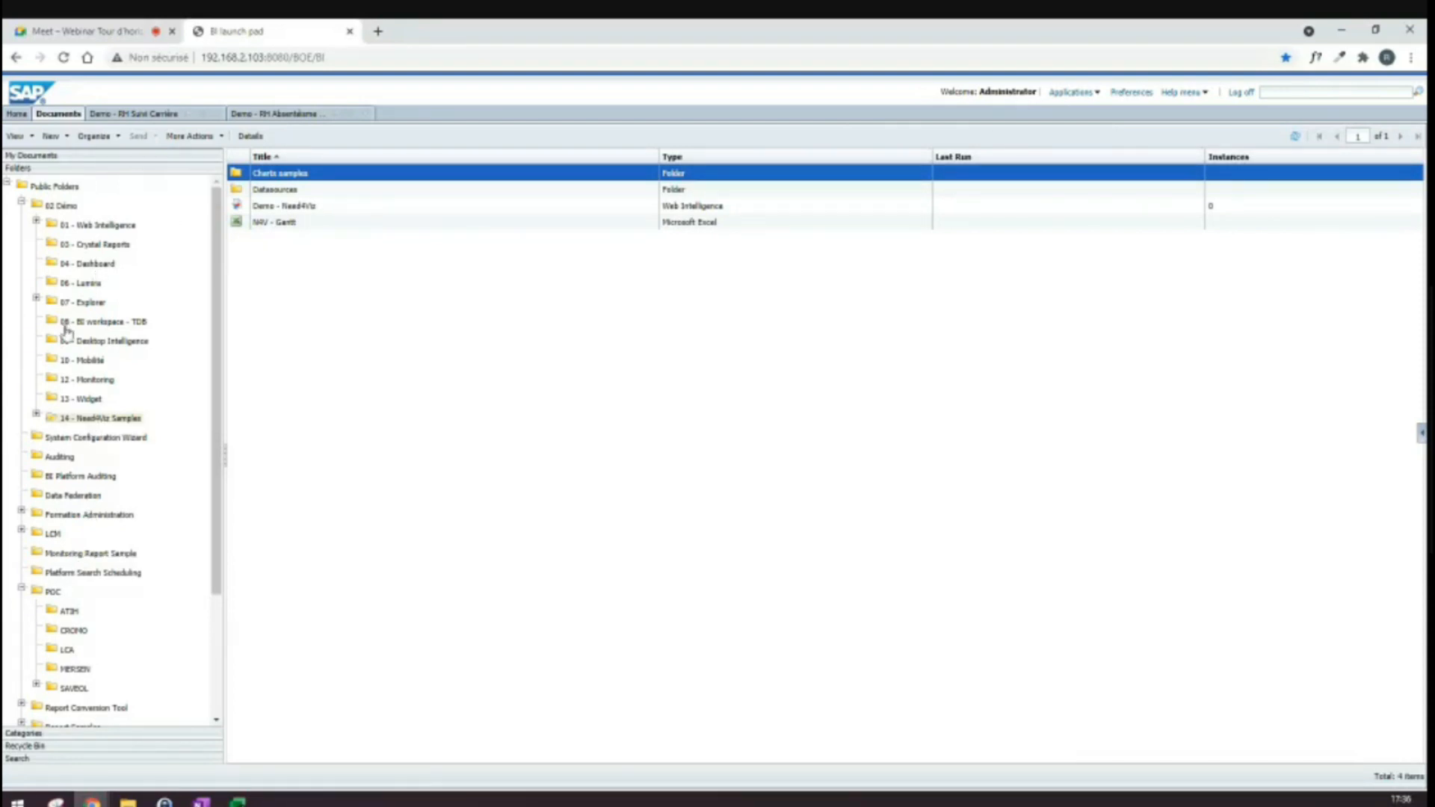
Step: Open the Demo - Need4Viz Web Intelligence document from the 14 - Need4Viz Samples folder
{"action": "left_click", "coordinate": [330, 209]}
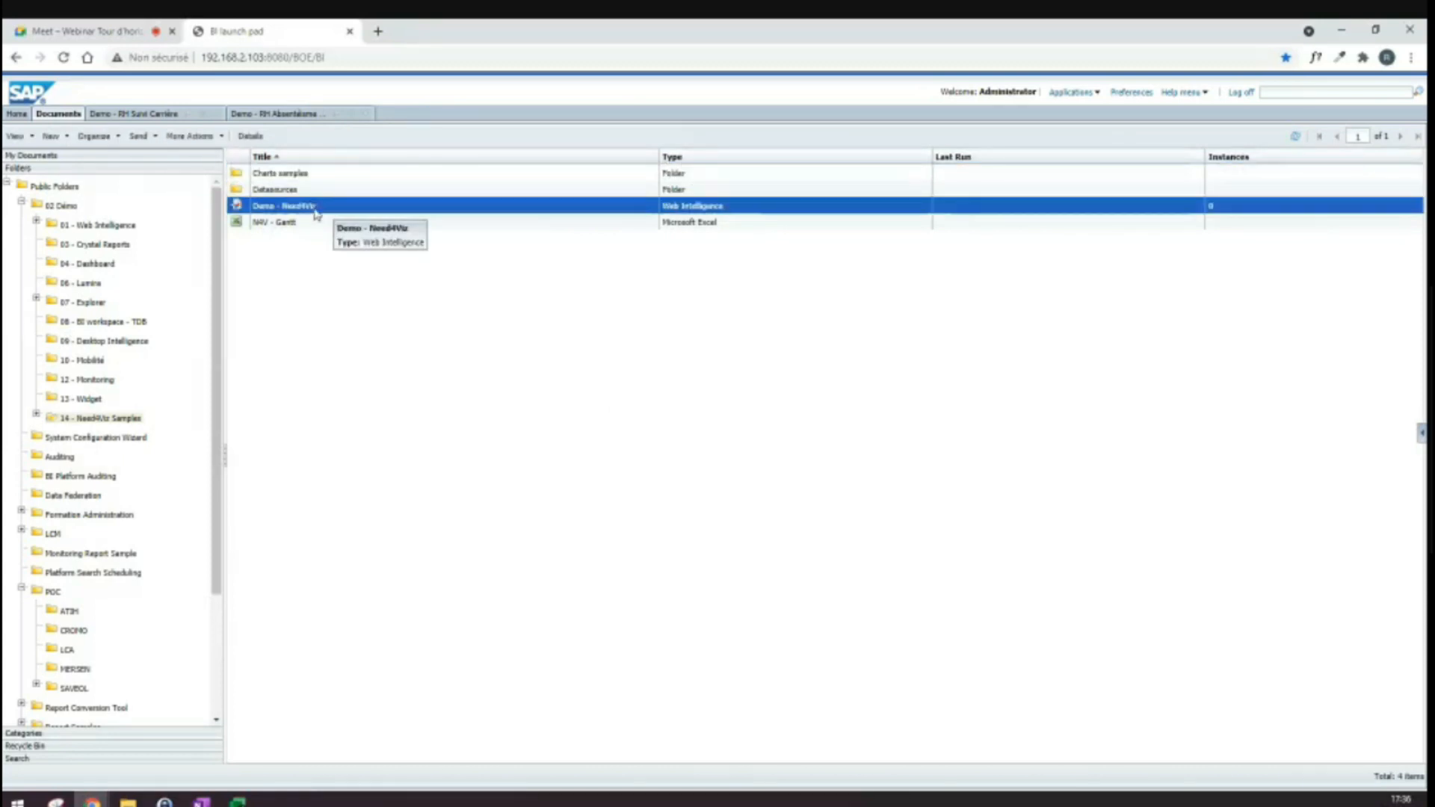
{"action": "double_click", "coordinate": [329, 210]}
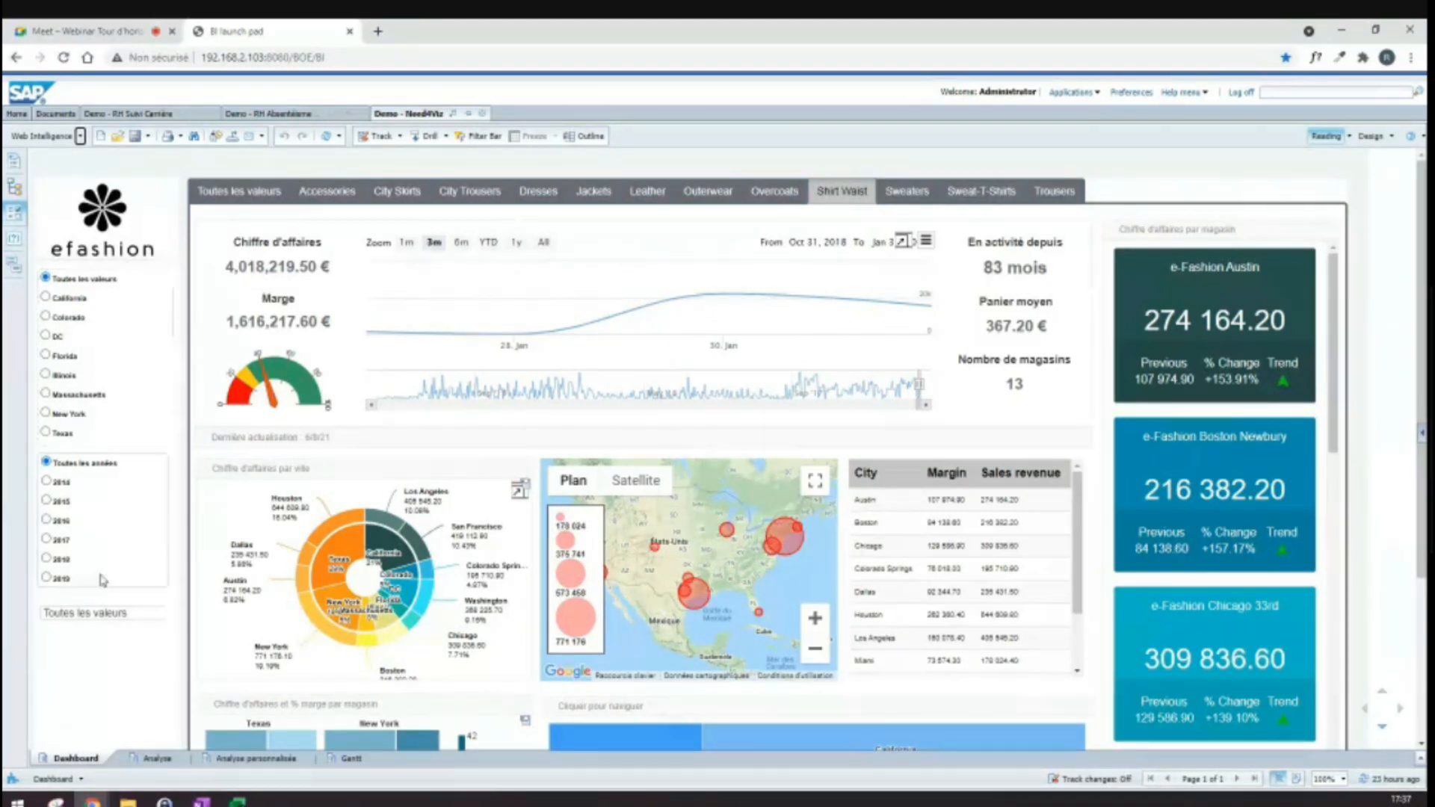
Step: Filter the dashboard to the state DC and the City Skirts line, leaving the store filter on Toutes les valeurs
{"action": "left_click", "coordinate": [54, 336]}
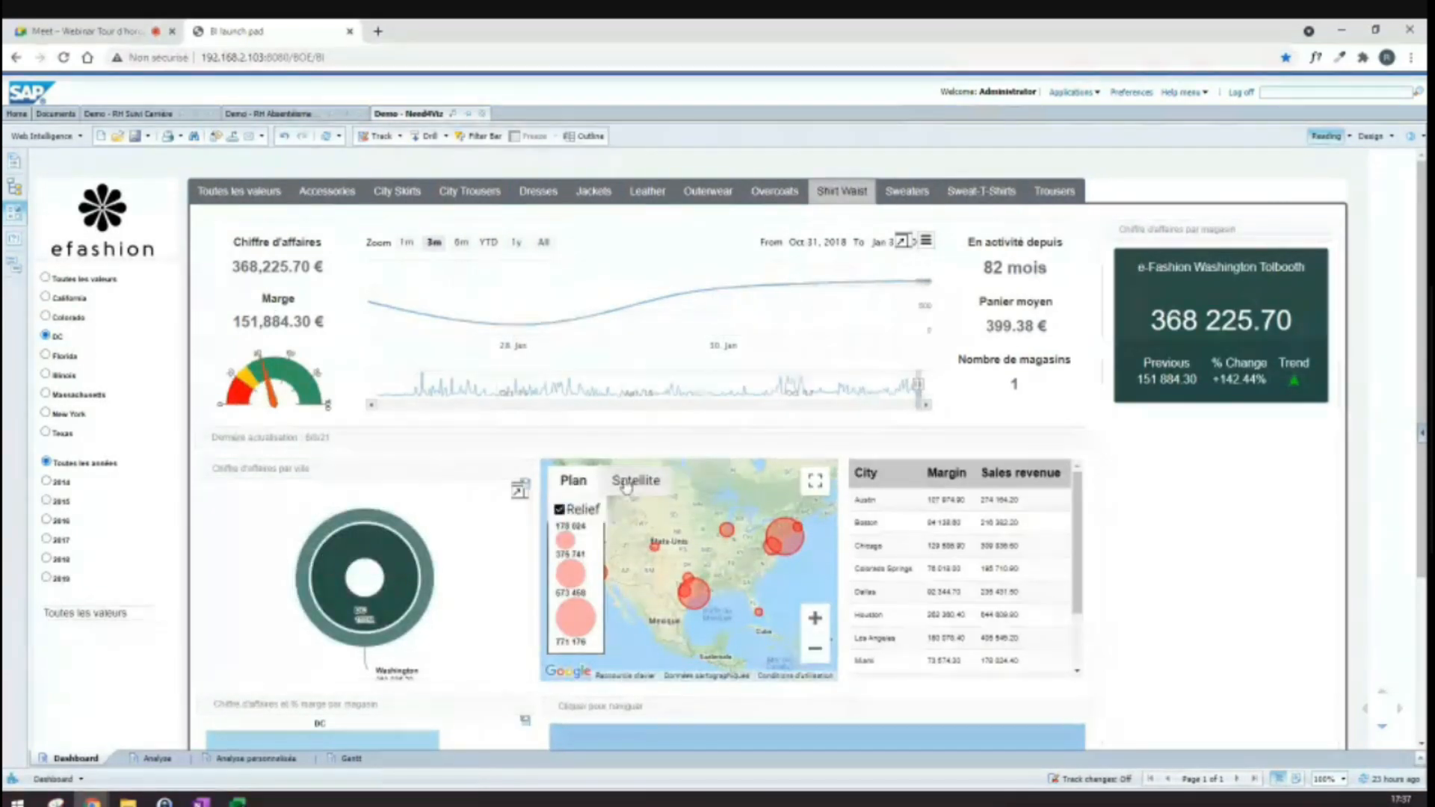
{"action": "left_click", "coordinate": [404, 197]}
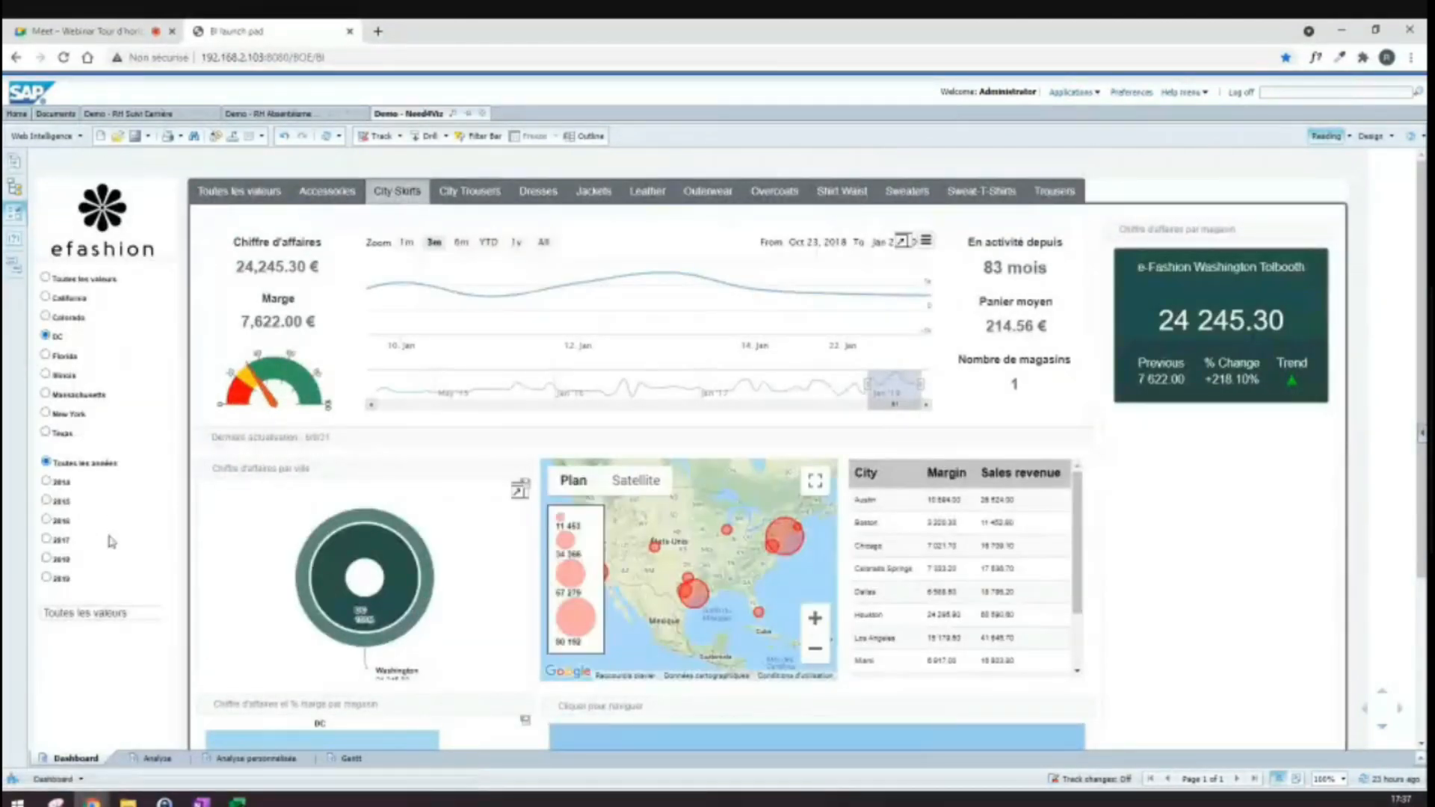
{"action": "left_click", "coordinate": [103, 613]}
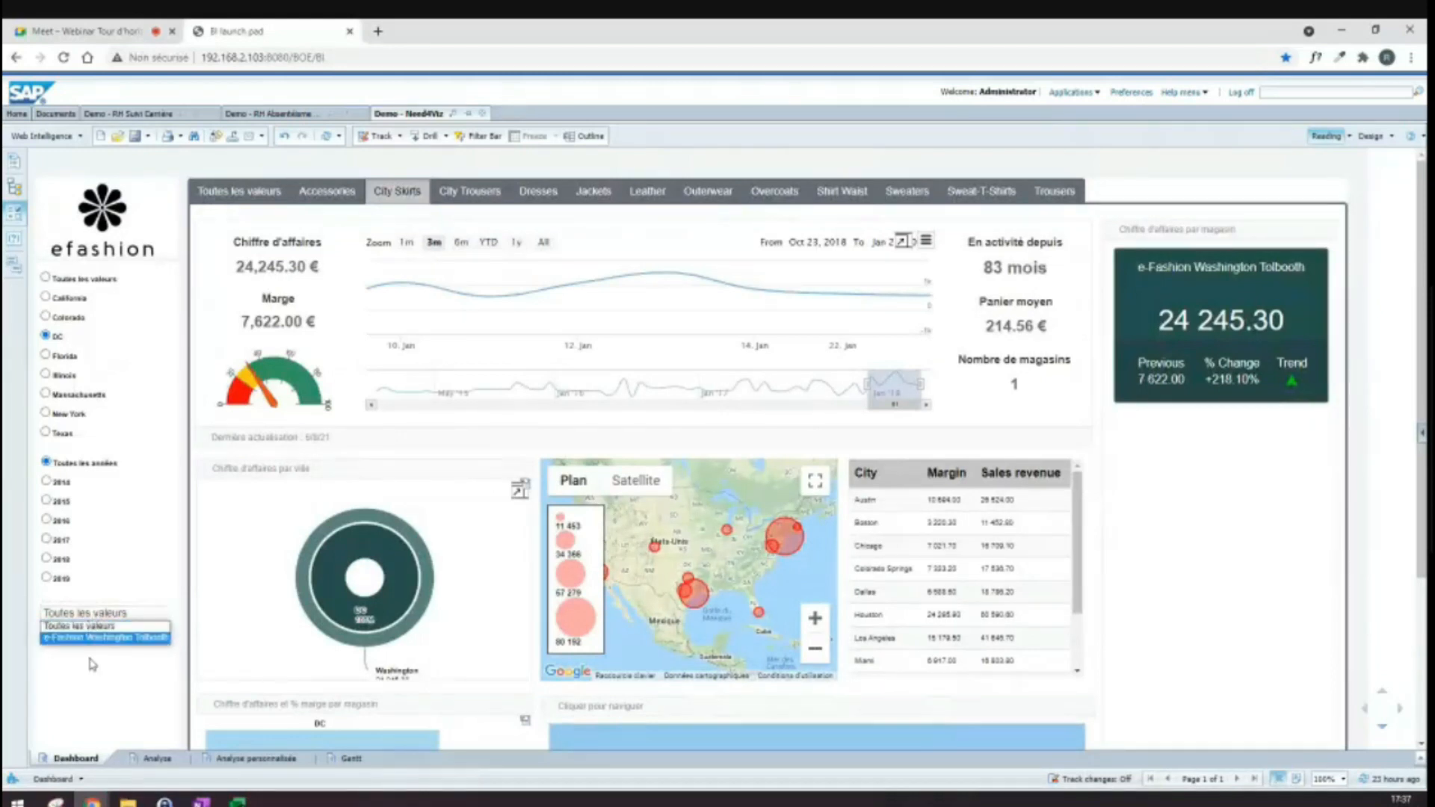
{"action": "left_click", "coordinate": [93, 626]}
{"action": "left_click", "coordinate": [258, 193]}
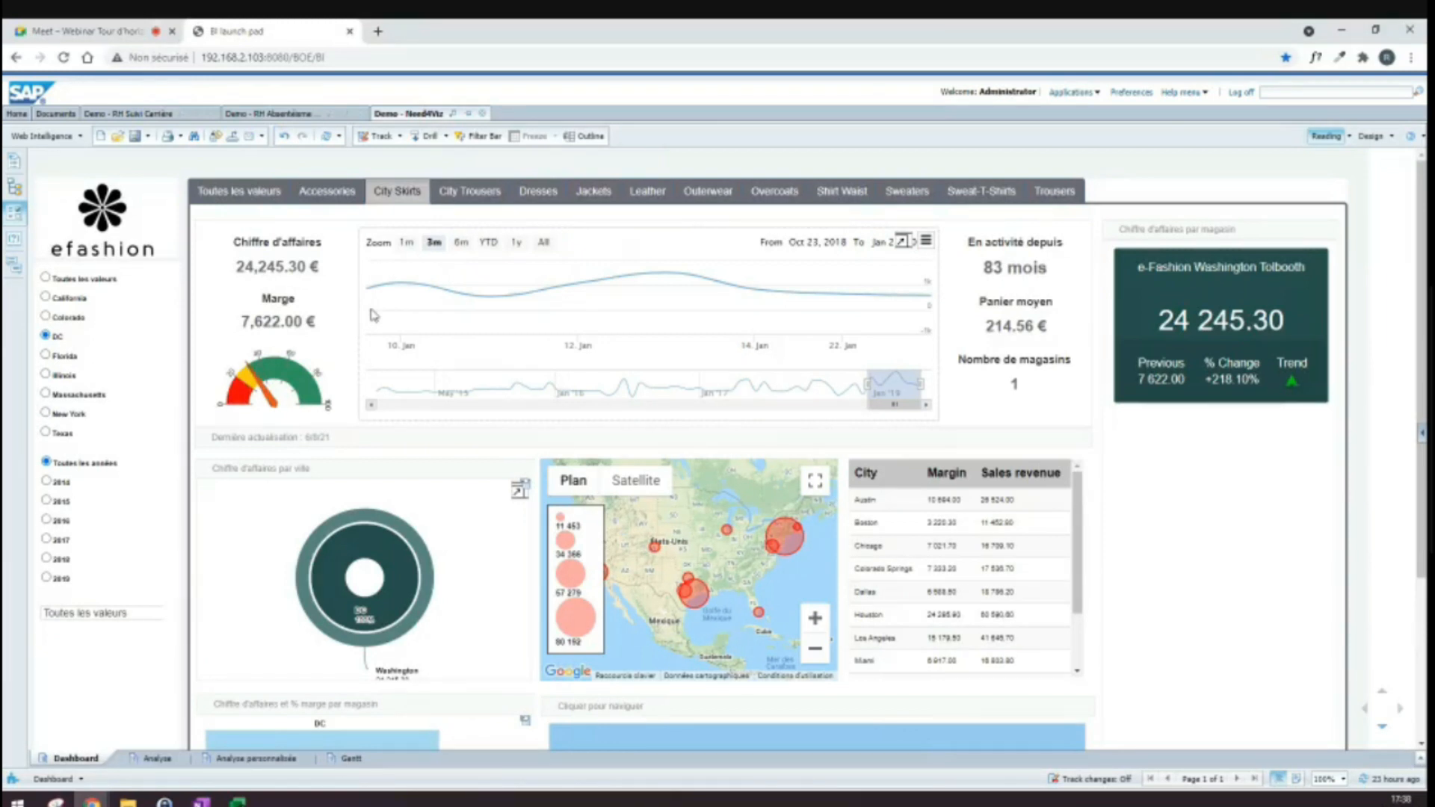
Step: Display the report filter bar and check the report's input controls
{"action": "left_click", "coordinate": [477, 136]}
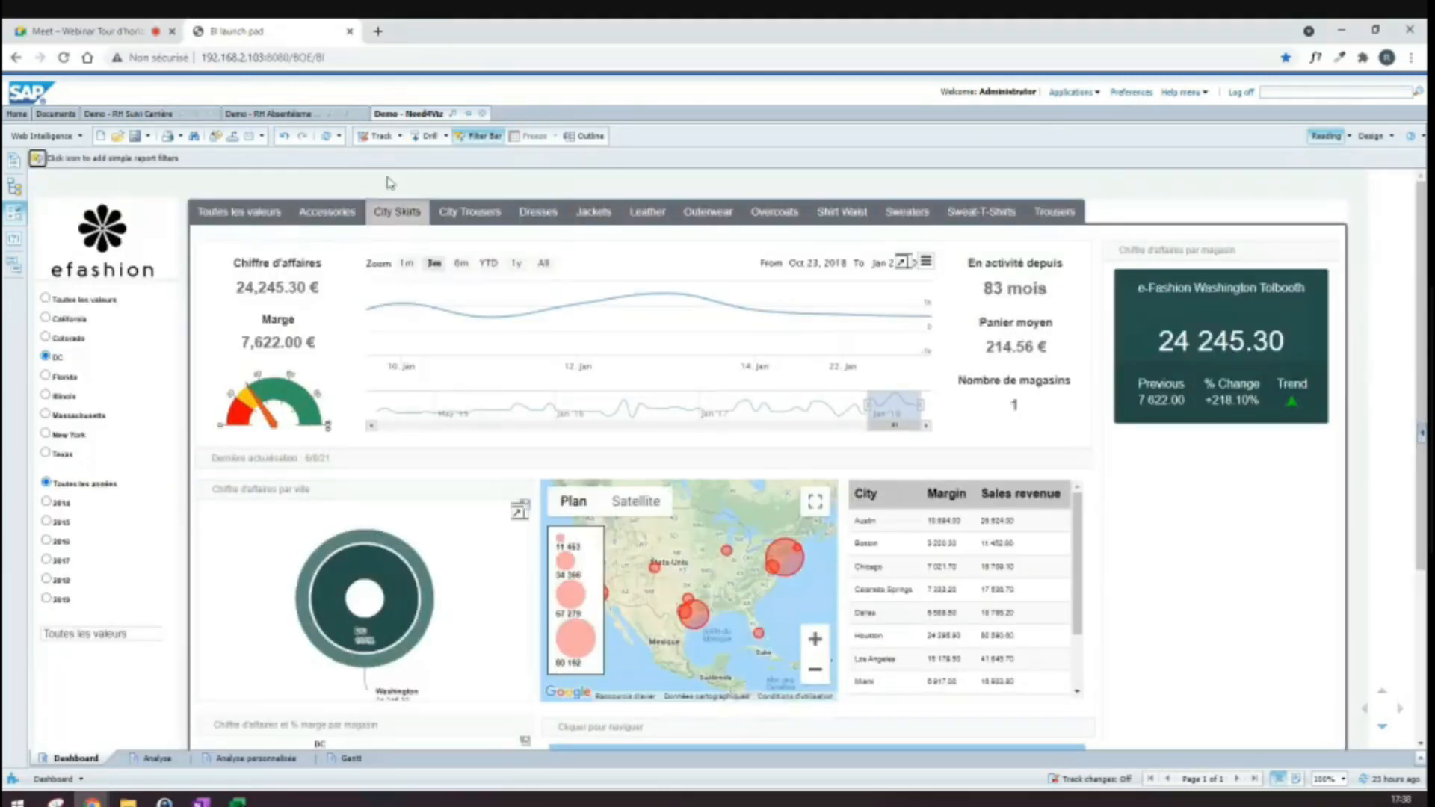
{"action": "left_click", "coordinate": [12, 219]}
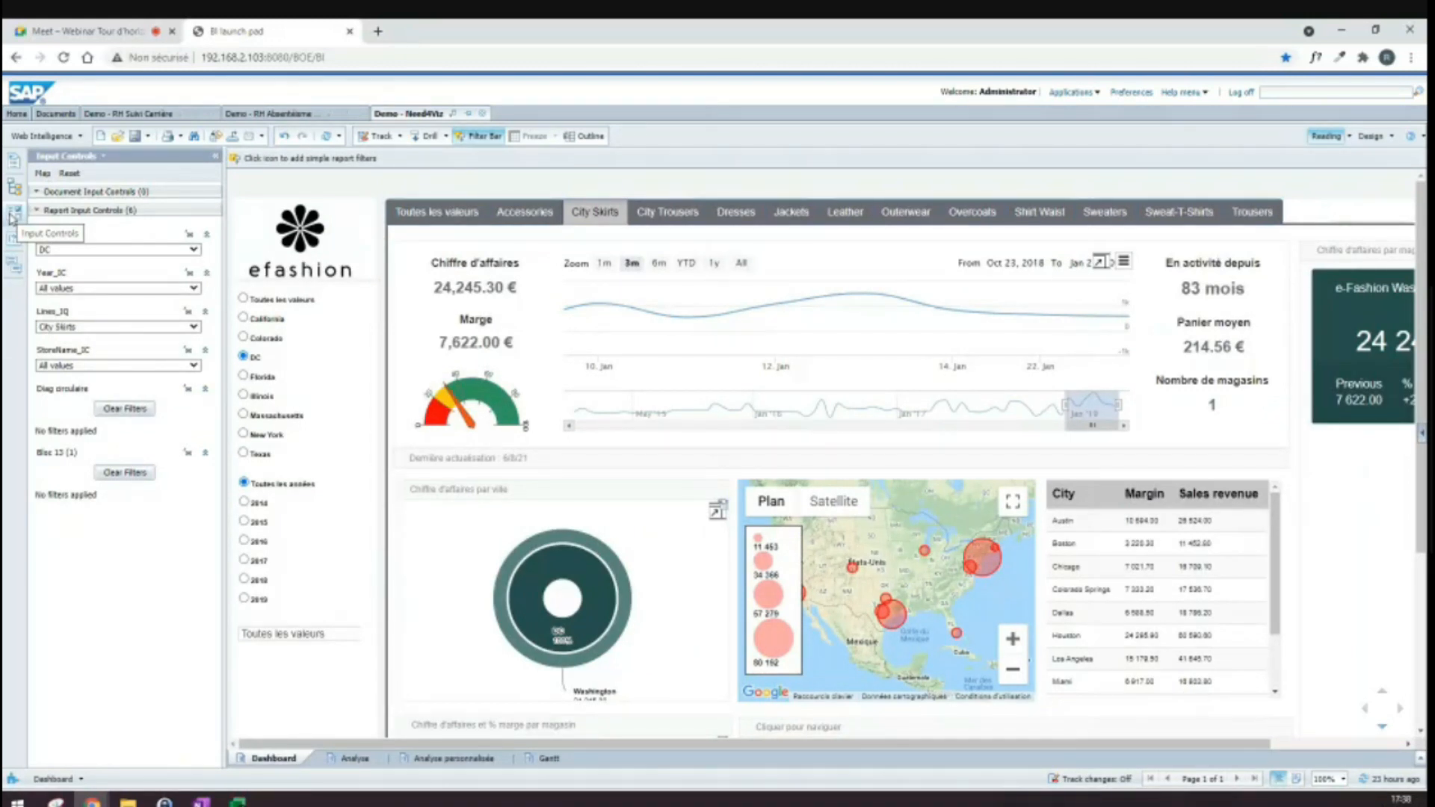
{"action": "left_click", "coordinate": [215, 155]}
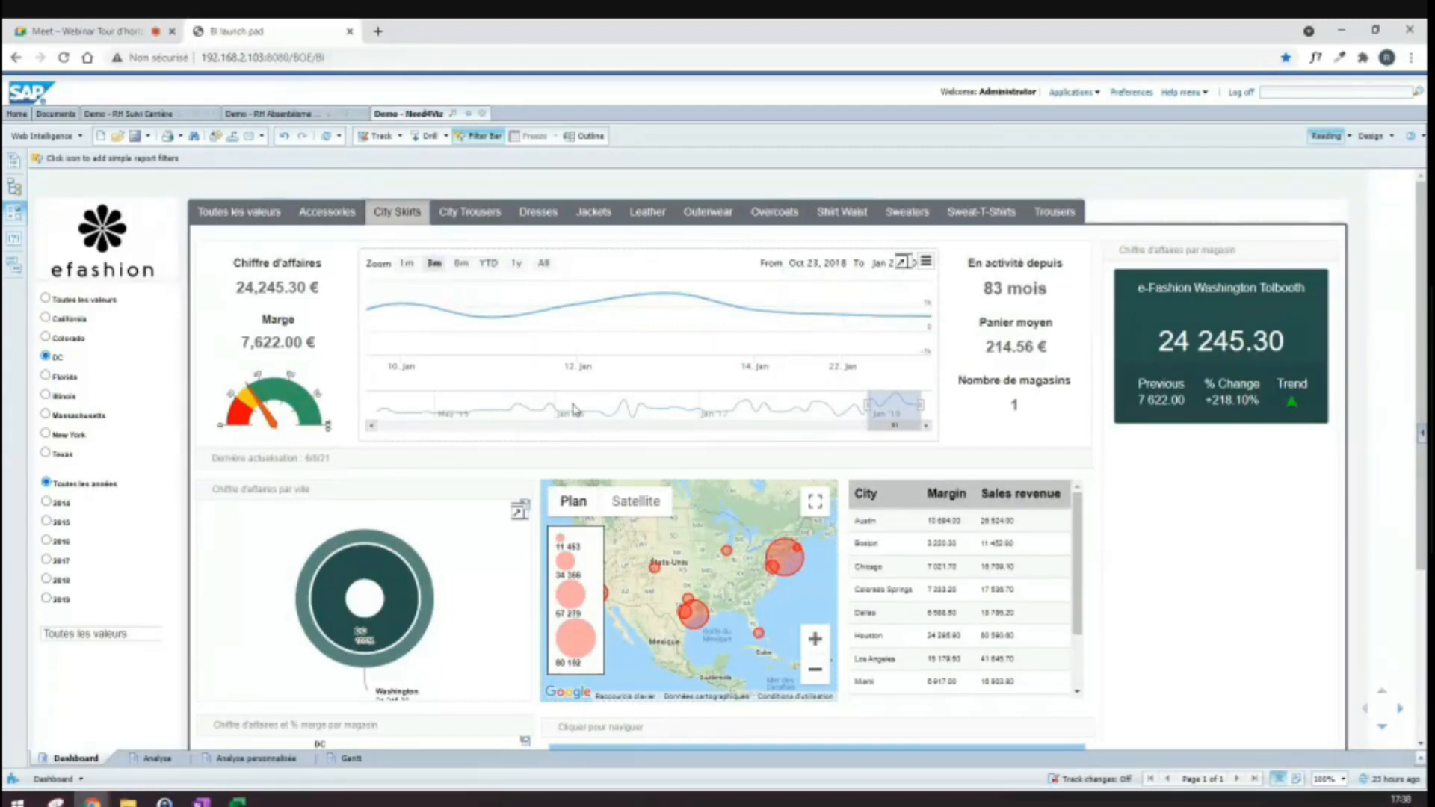
Step: Set the state filter to Toutes les valeurs and move the widened sales timeline range to start on Jan 18, 2015
{"action": "left_click", "coordinate": [72, 302]}
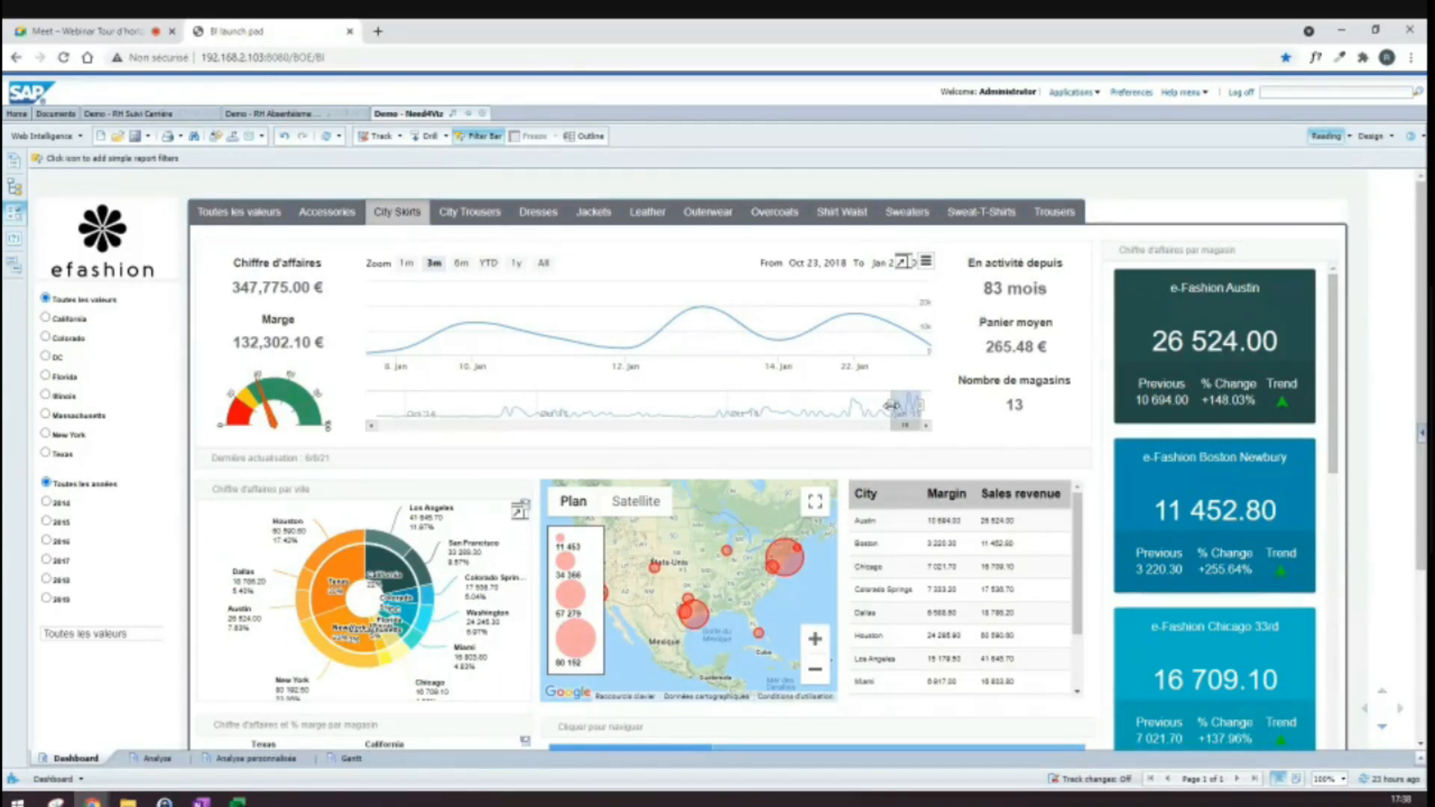
{"action": "left_click_drag", "start_coordinate": [891, 405], "coordinate": [564, 405]}
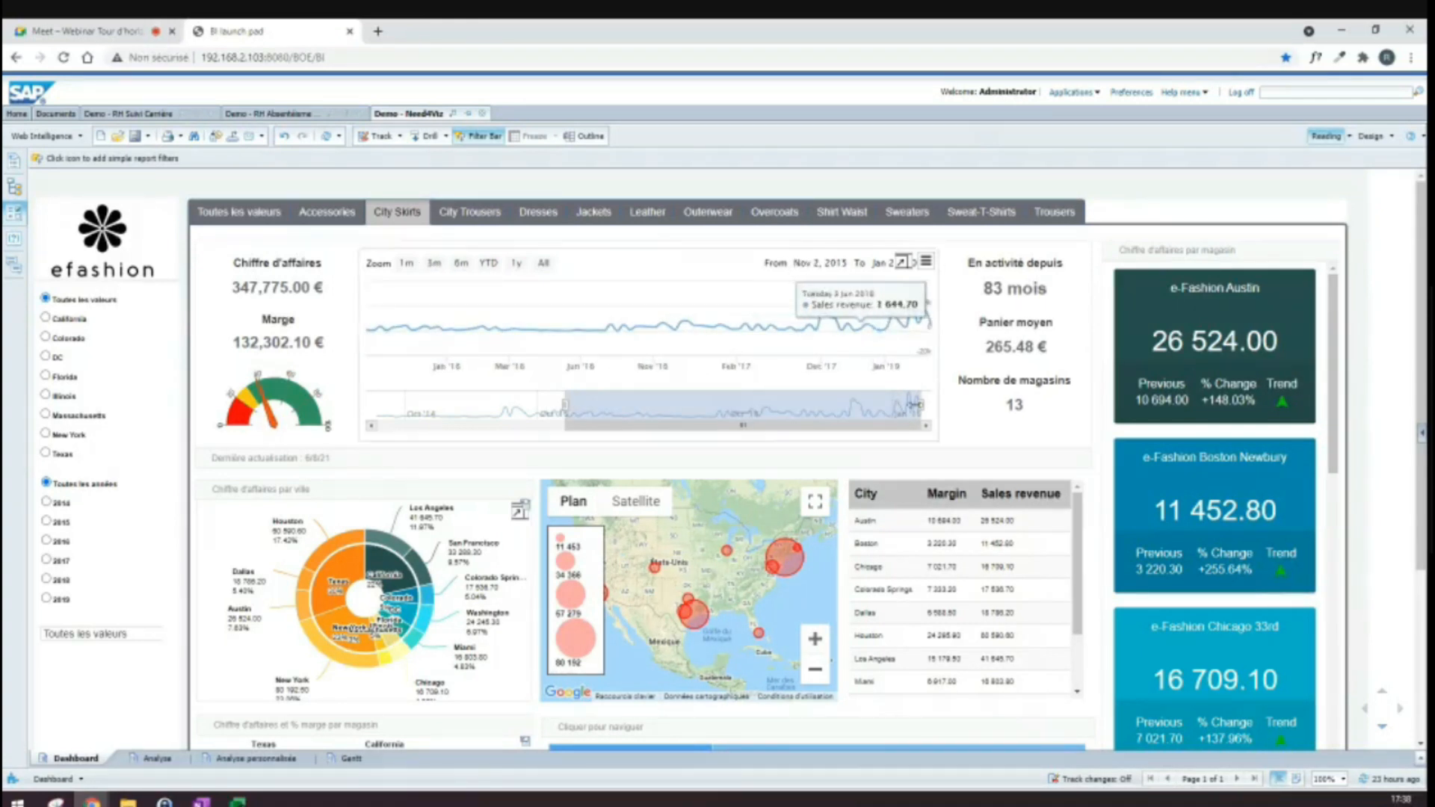
{"action": "left_click_drag", "start_coordinate": [772, 417], "coordinate": [648, 417]}
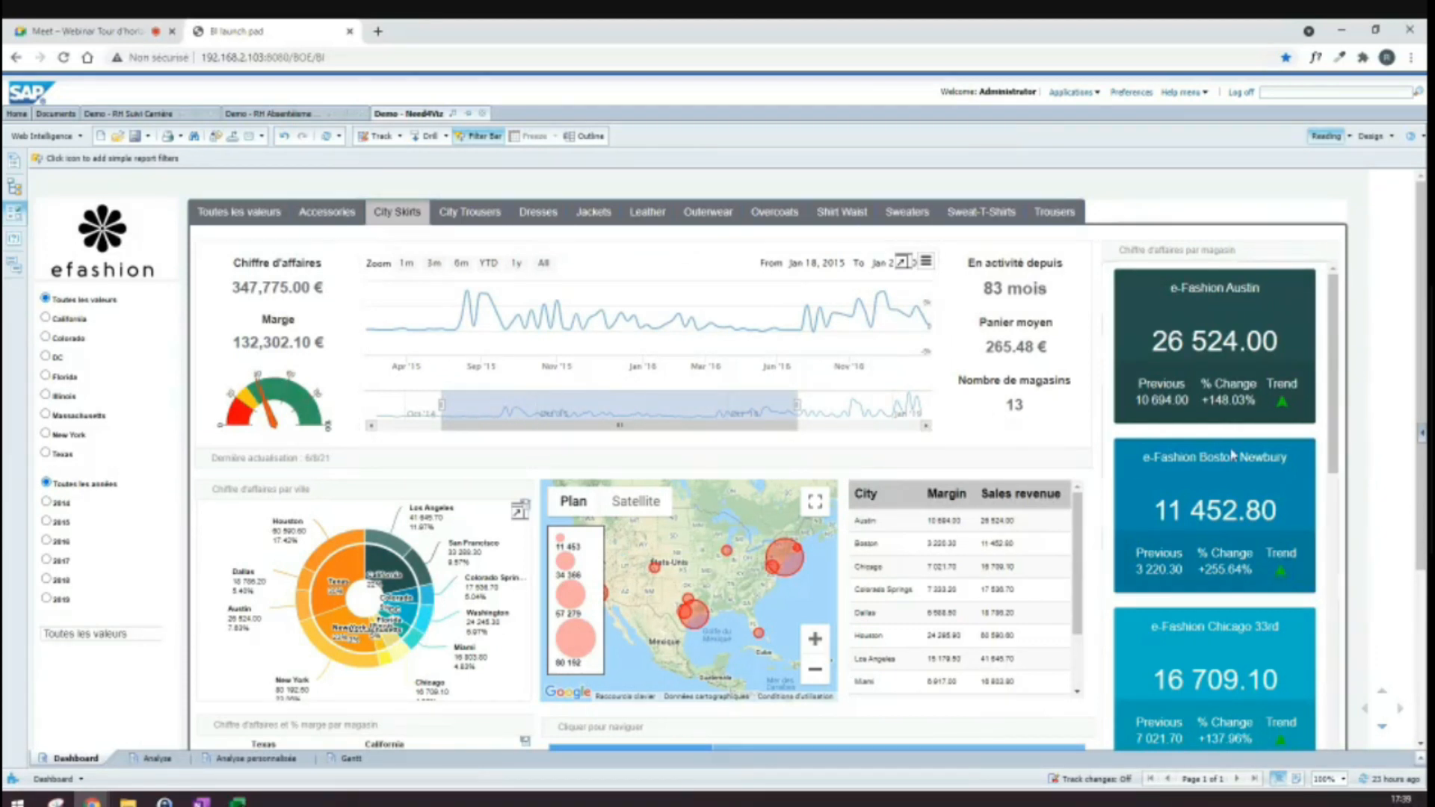
Step: Look through the revenue-by-store cards and shift the map of city revenues slightly
{"action": "scroll", "coordinate": [1224, 308], "scroll_direction": "down", "scroll_amount": 5}
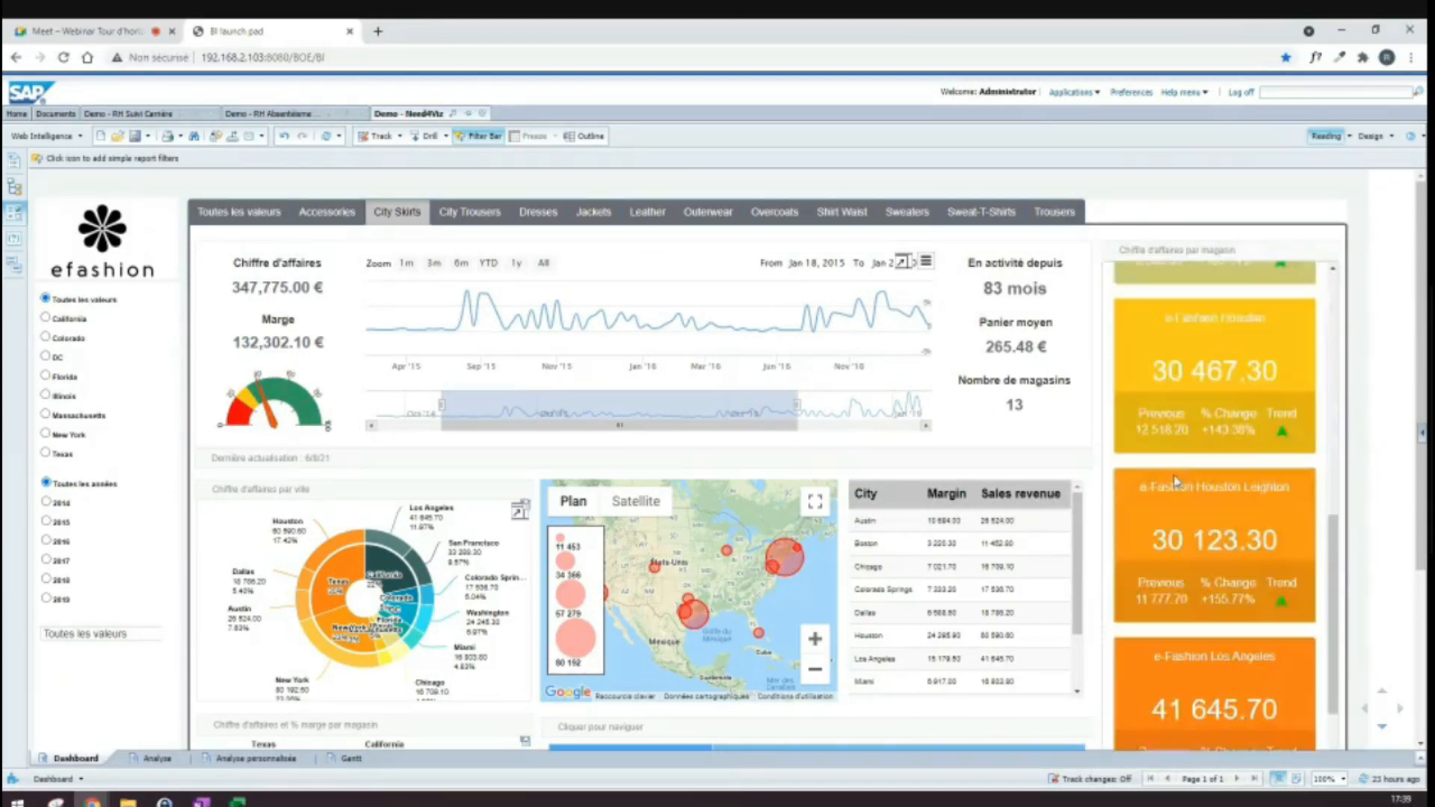
{"action": "scroll", "coordinate": [1203, 600], "scroll_direction": "up", "scroll_amount": 3}
{"action": "scroll", "coordinate": [1203, 600], "scroll_direction": "up", "scroll_amount": 3}
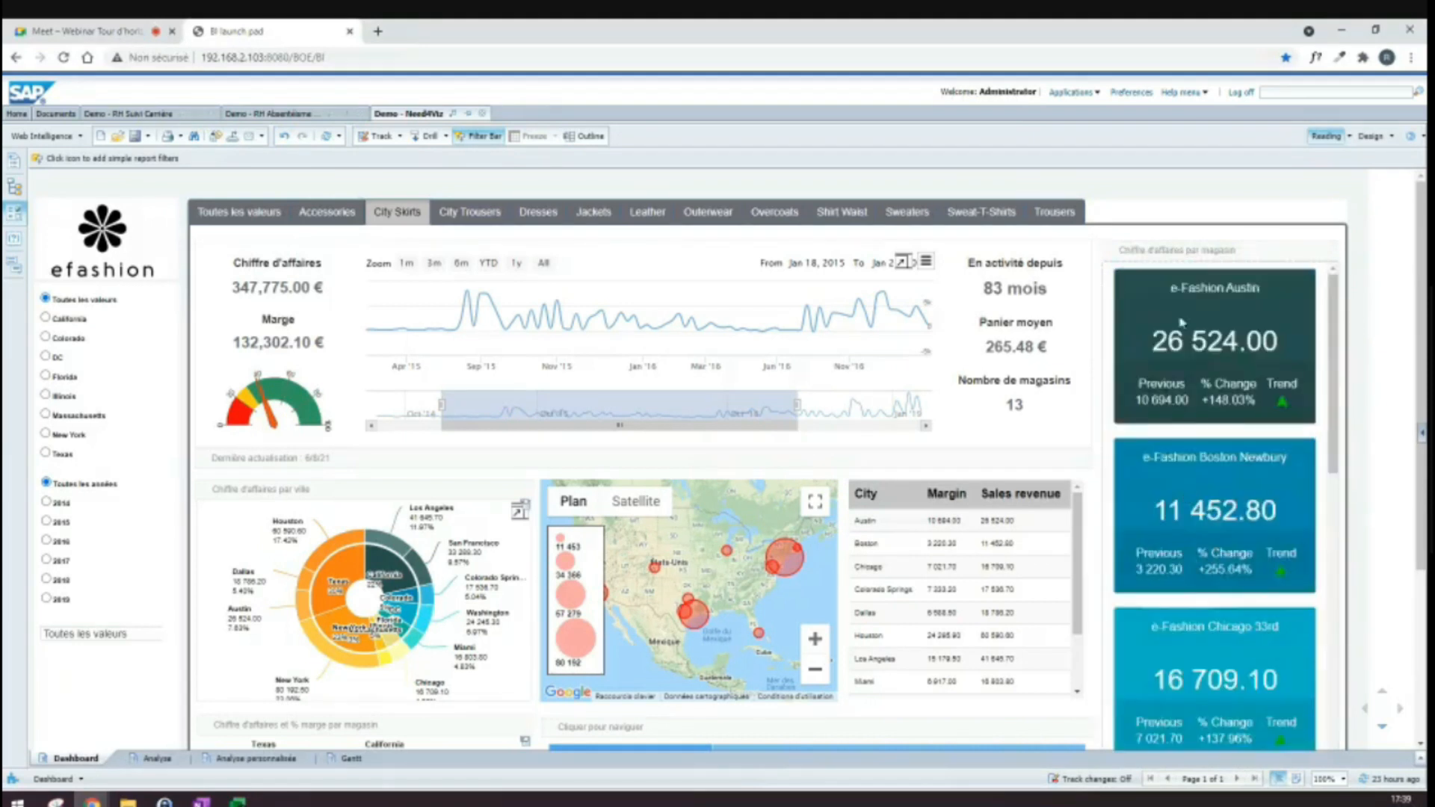
{"action": "scroll", "coordinate": [1199, 550], "scroll_direction": "down", "scroll_amount": 1}
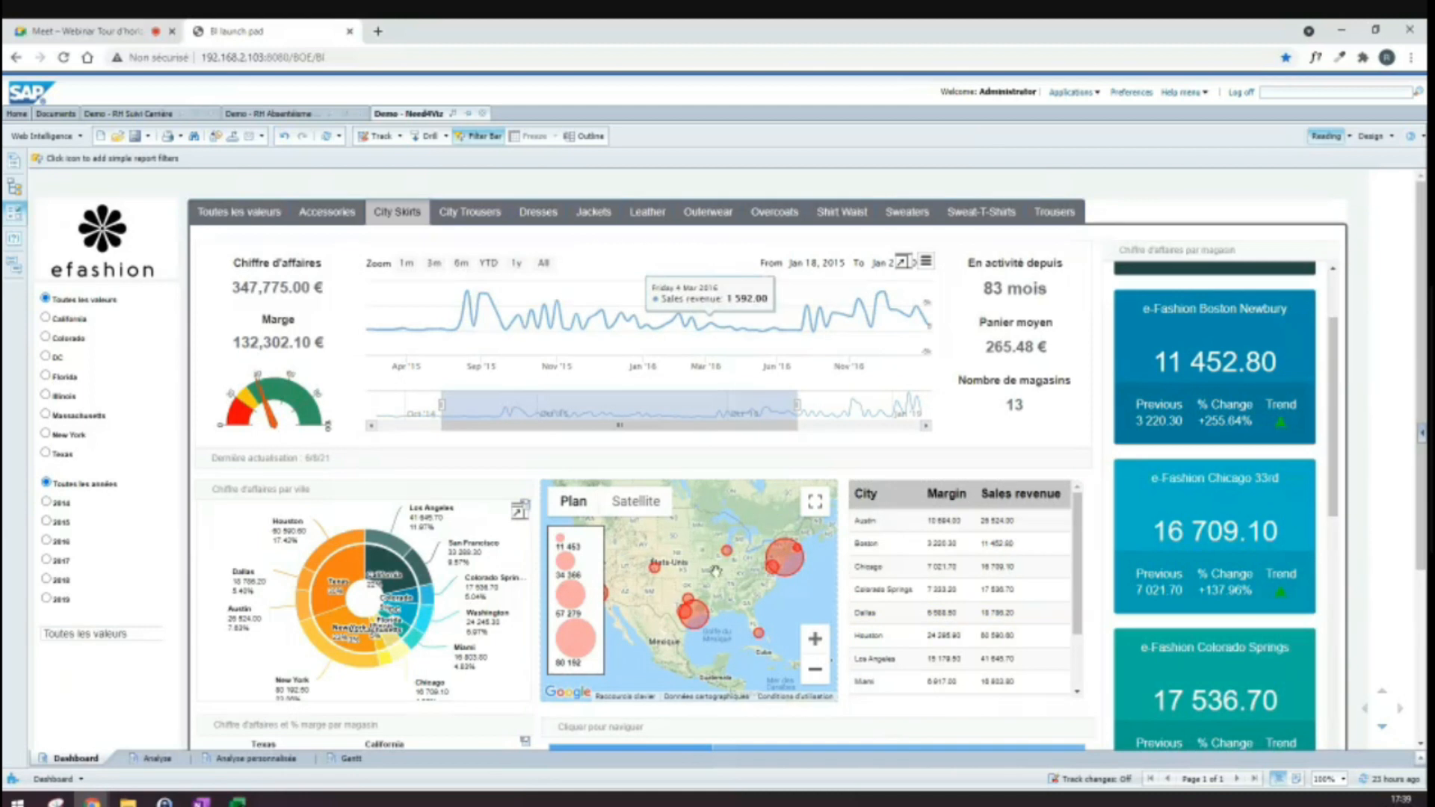
{"action": "left_click_drag", "start_coordinate": [677, 539], "coordinate": [718, 577]}
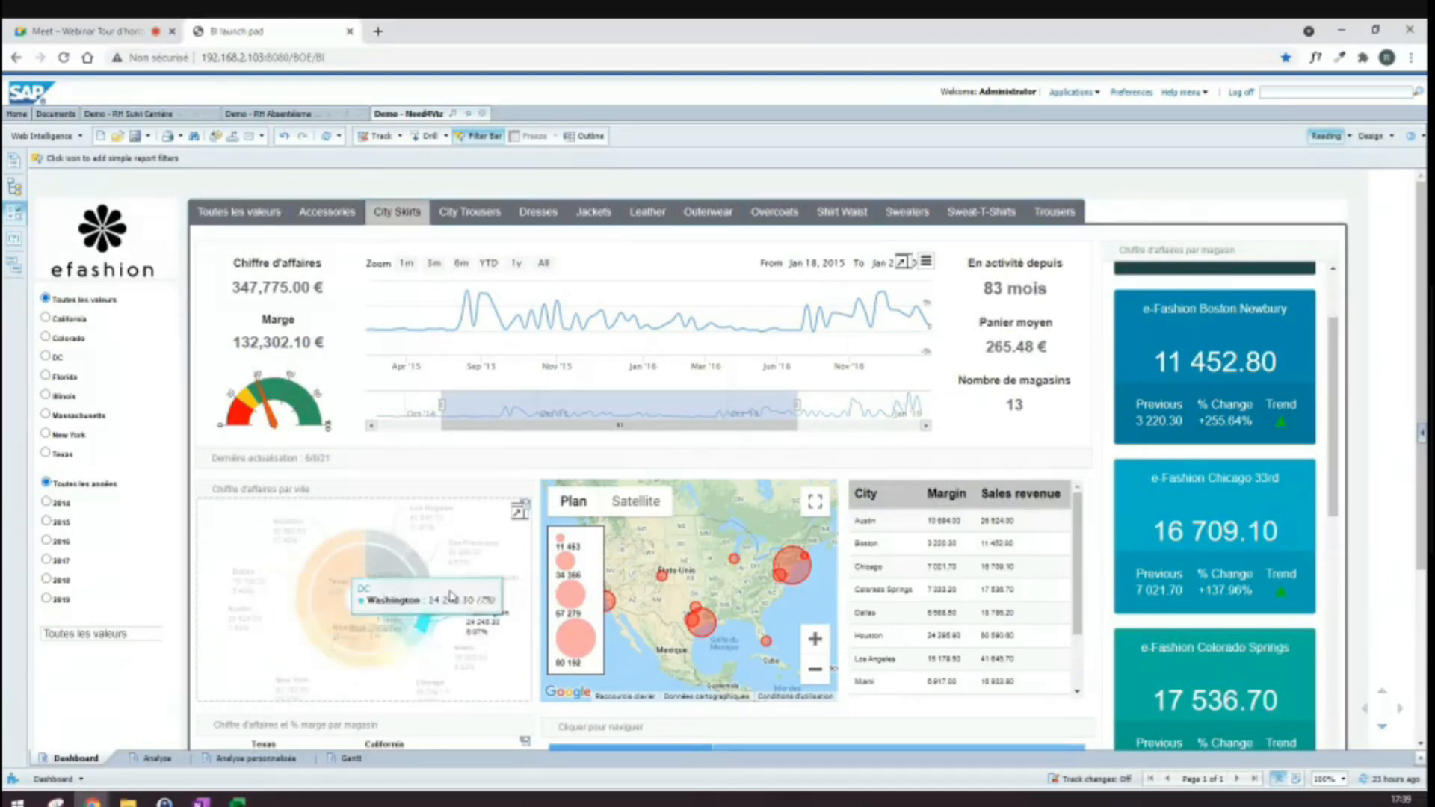
Step: Filter the dashboard to Los Angeles from the revenue-by-city pie chart and clear that chart's selection
{"action": "left_click", "coordinate": [378, 539]}
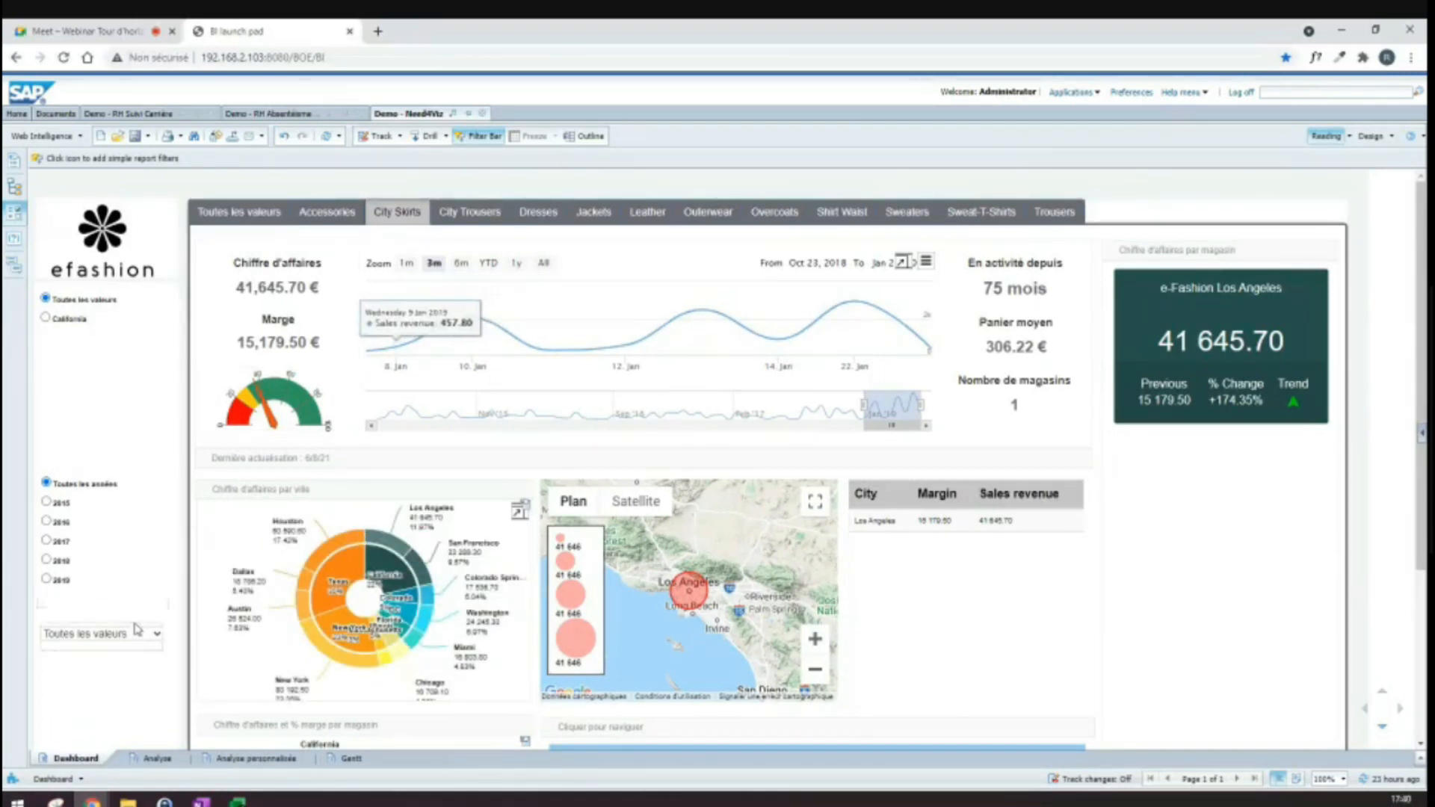
{"action": "scroll", "coordinate": [137, 629], "scroll_direction": "down", "scroll_amount": 2}
{"action": "scroll", "coordinate": [136, 629], "scroll_direction": "down", "scroll_amount": 2}
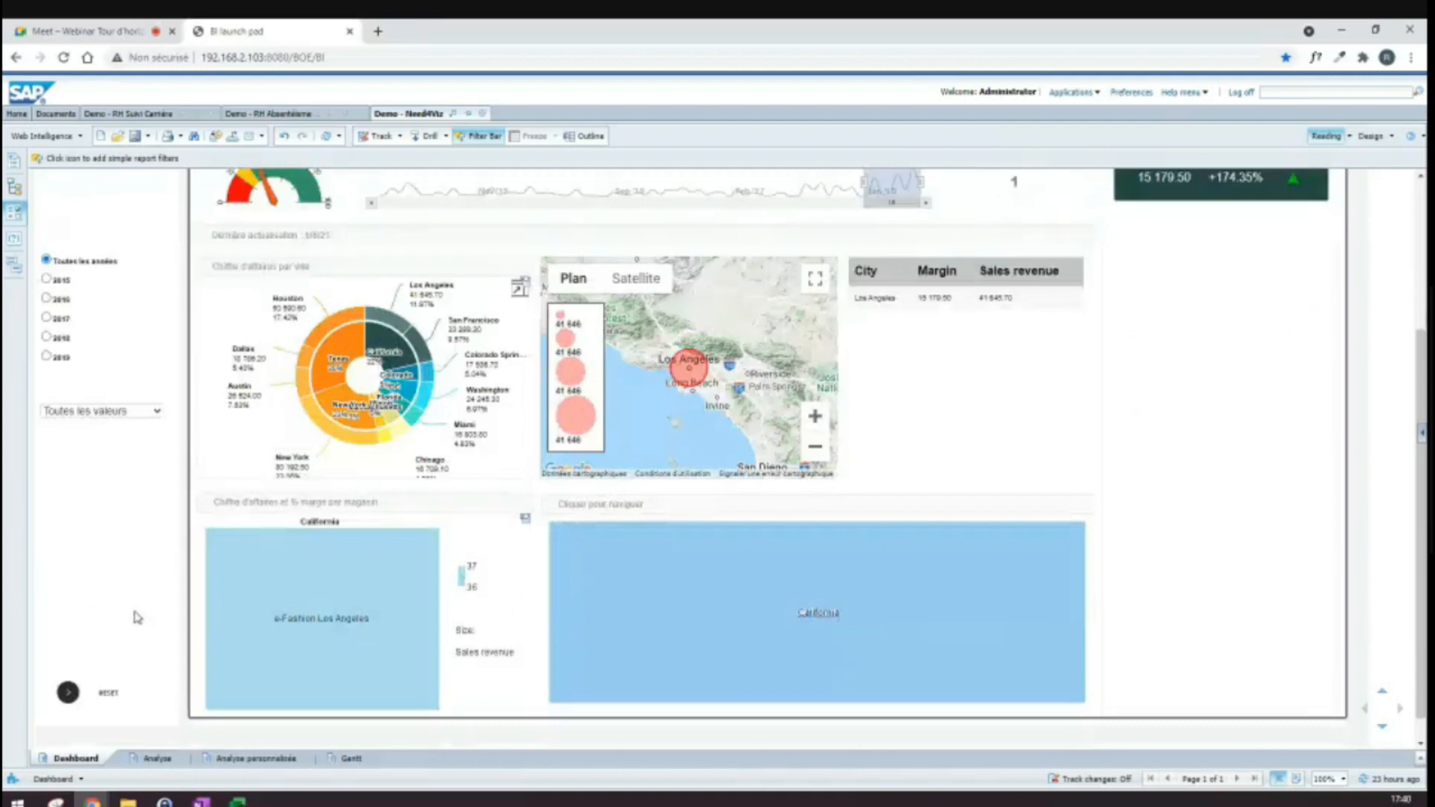
{"action": "left_click", "coordinate": [527, 286]}
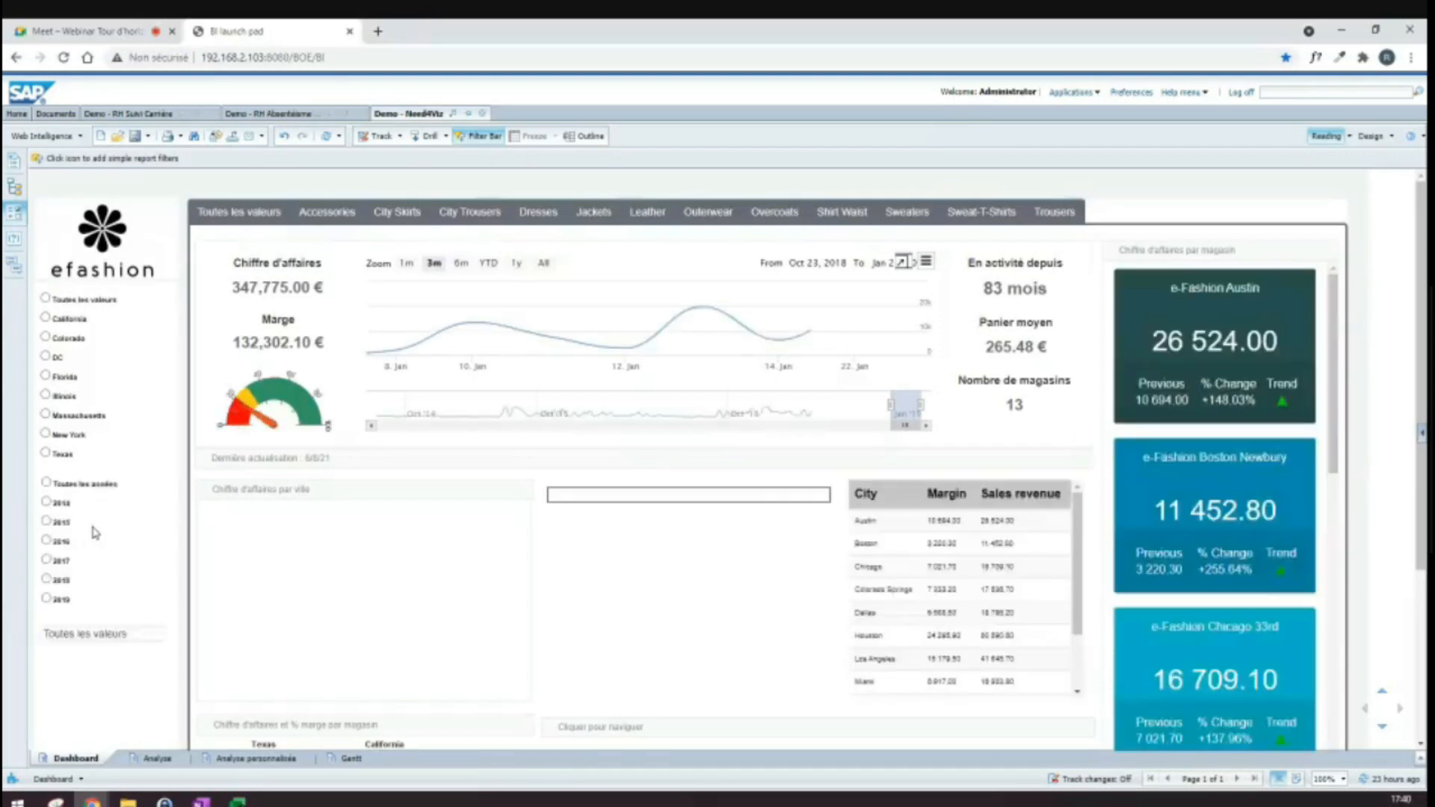
Step: Reset all filters of the dashboard
{"action": "scroll", "coordinate": [97, 598], "scroll_direction": "down", "scroll_amount": 3}
{"action": "scroll", "coordinate": [101, 673], "scroll_direction": "up", "scroll_amount": 1}
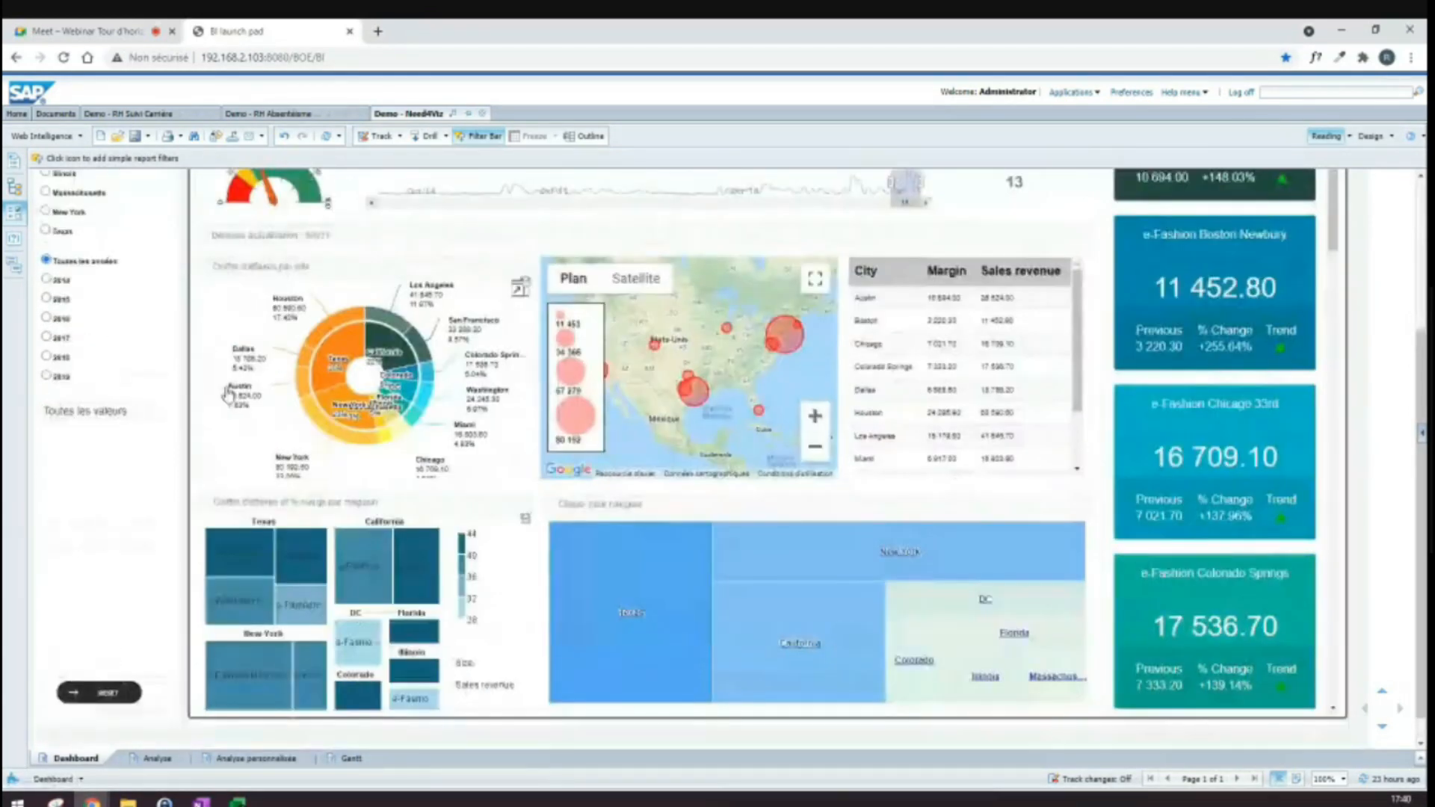
{"action": "left_click", "coordinate": [94, 690]}
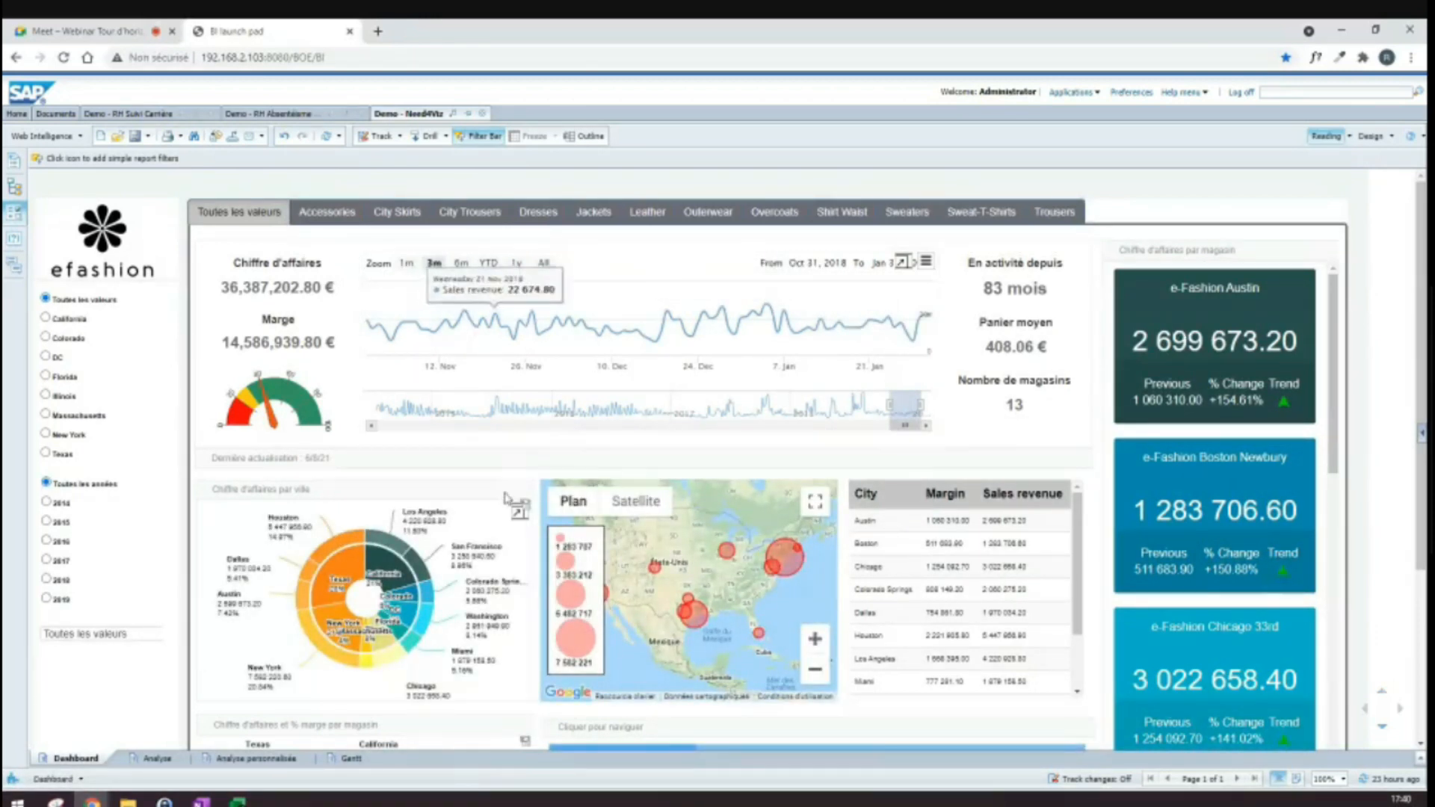
Step: Open the Analyse report and change the yearly sales revenue and margin chart to an area chart
{"action": "left_click", "coordinate": [153, 758]}
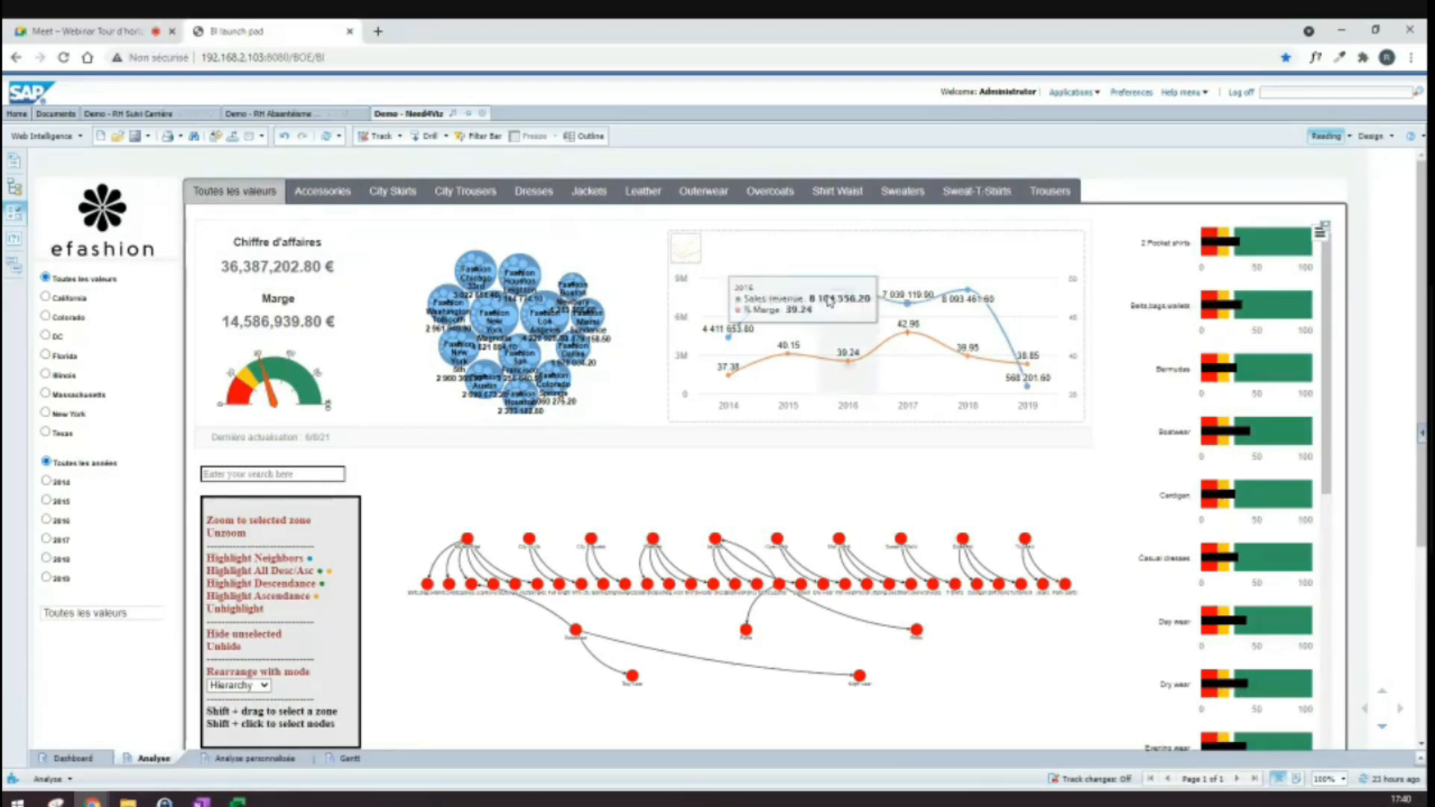
{"action": "left_click", "coordinate": [688, 256]}
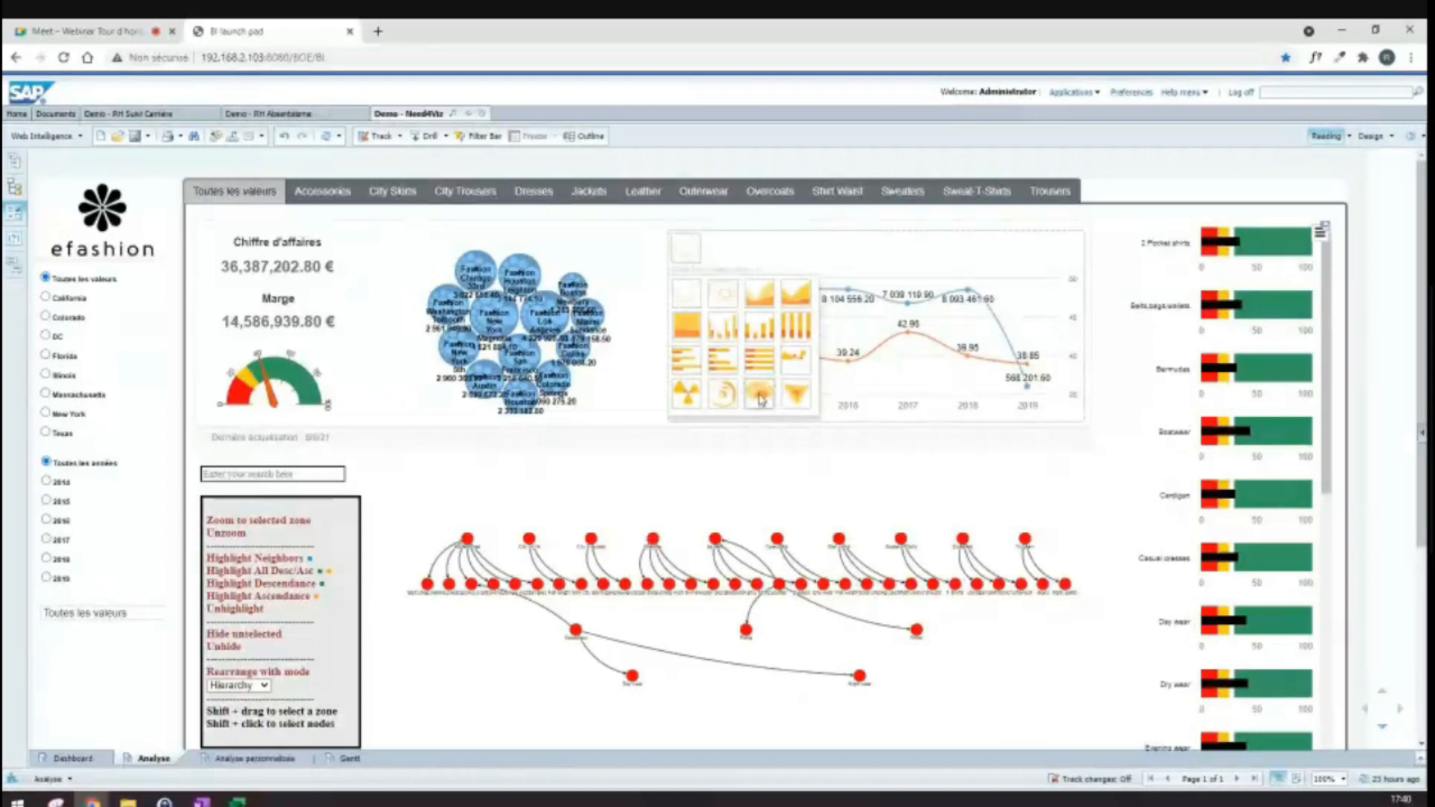
{"action": "left_click", "coordinate": [759, 293]}
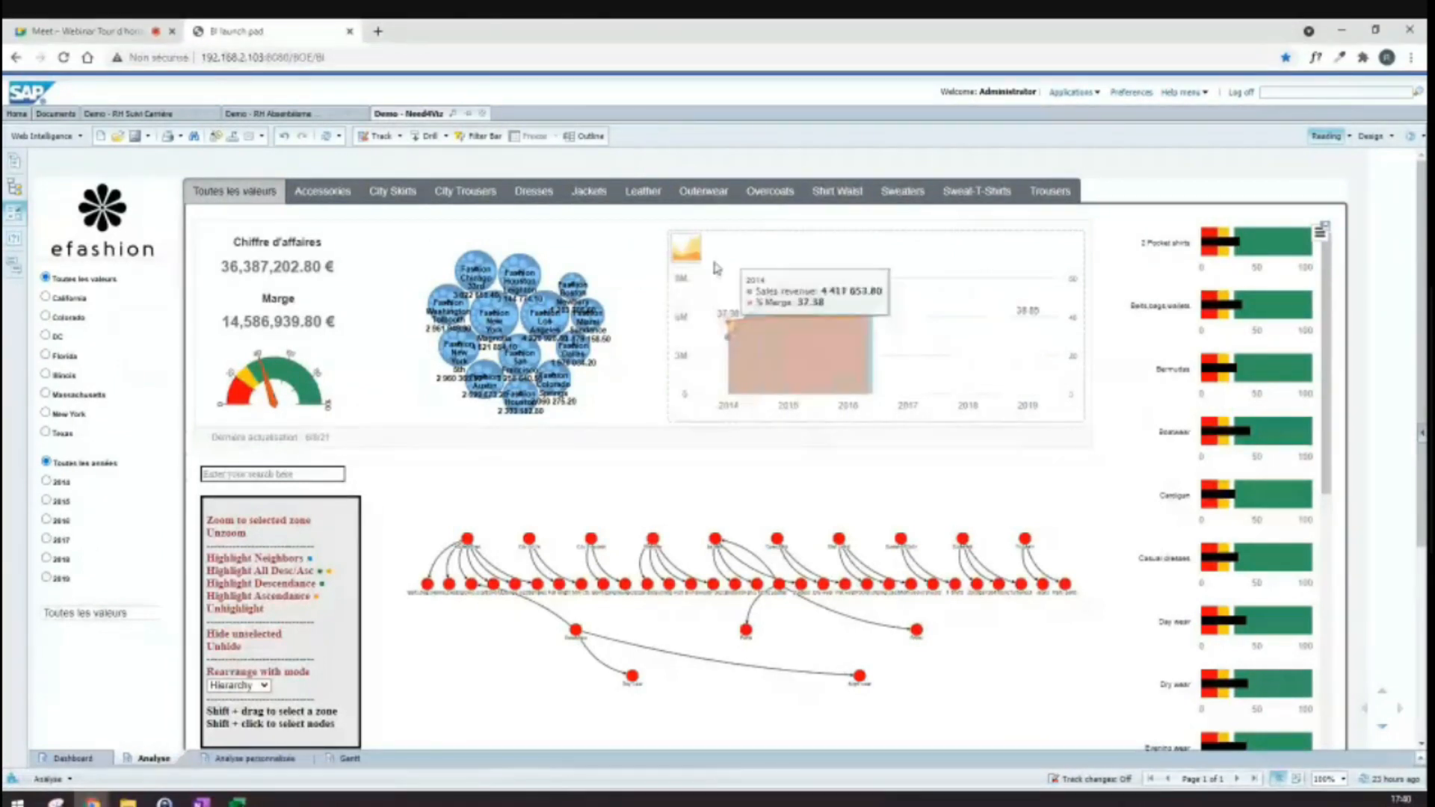
Step: Try two radial chart types on the yearly sales revenue and margin chart
{"action": "left_click", "coordinate": [686, 249]}
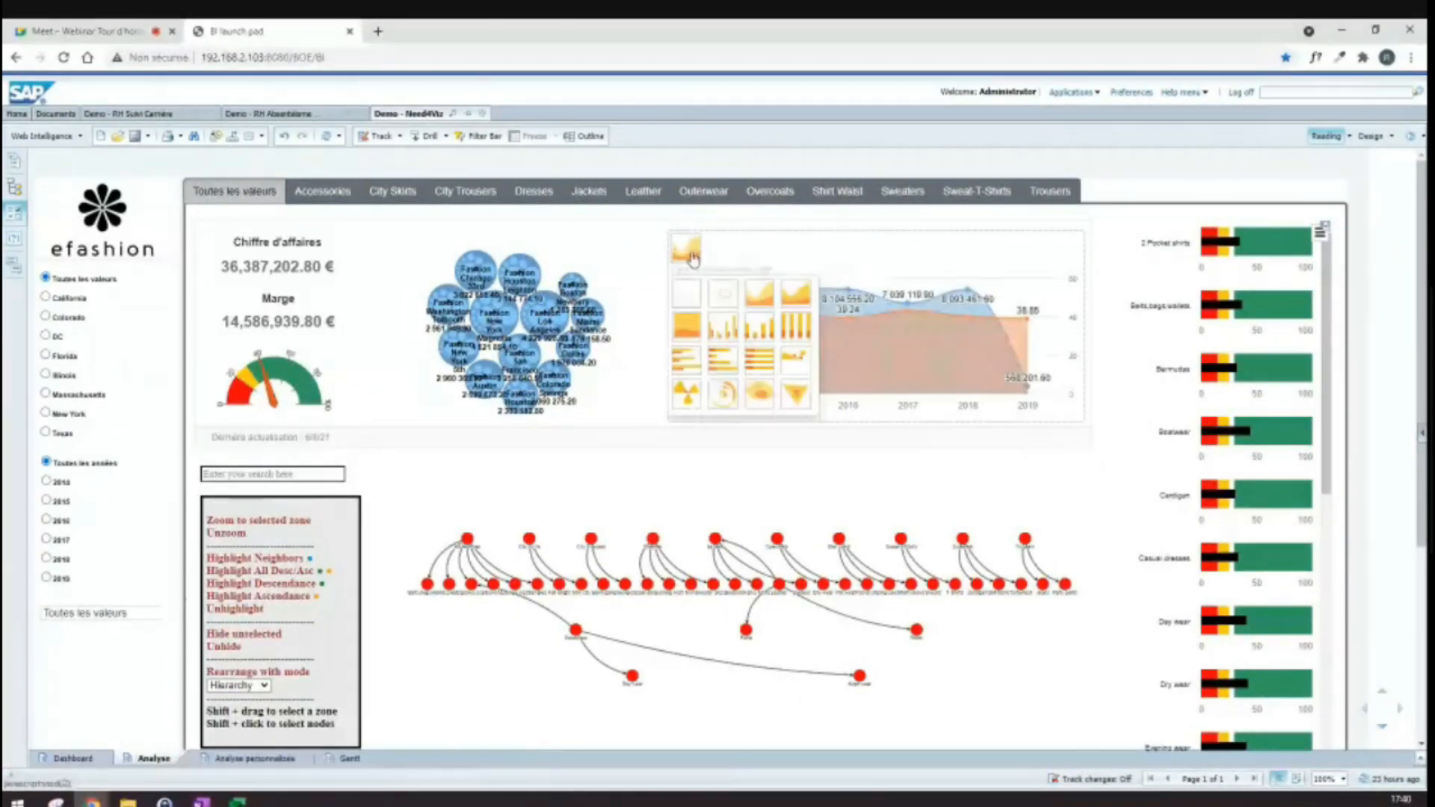
{"action": "left_click", "coordinate": [801, 364]}
{"action": "left_click", "coordinate": [686, 249]}
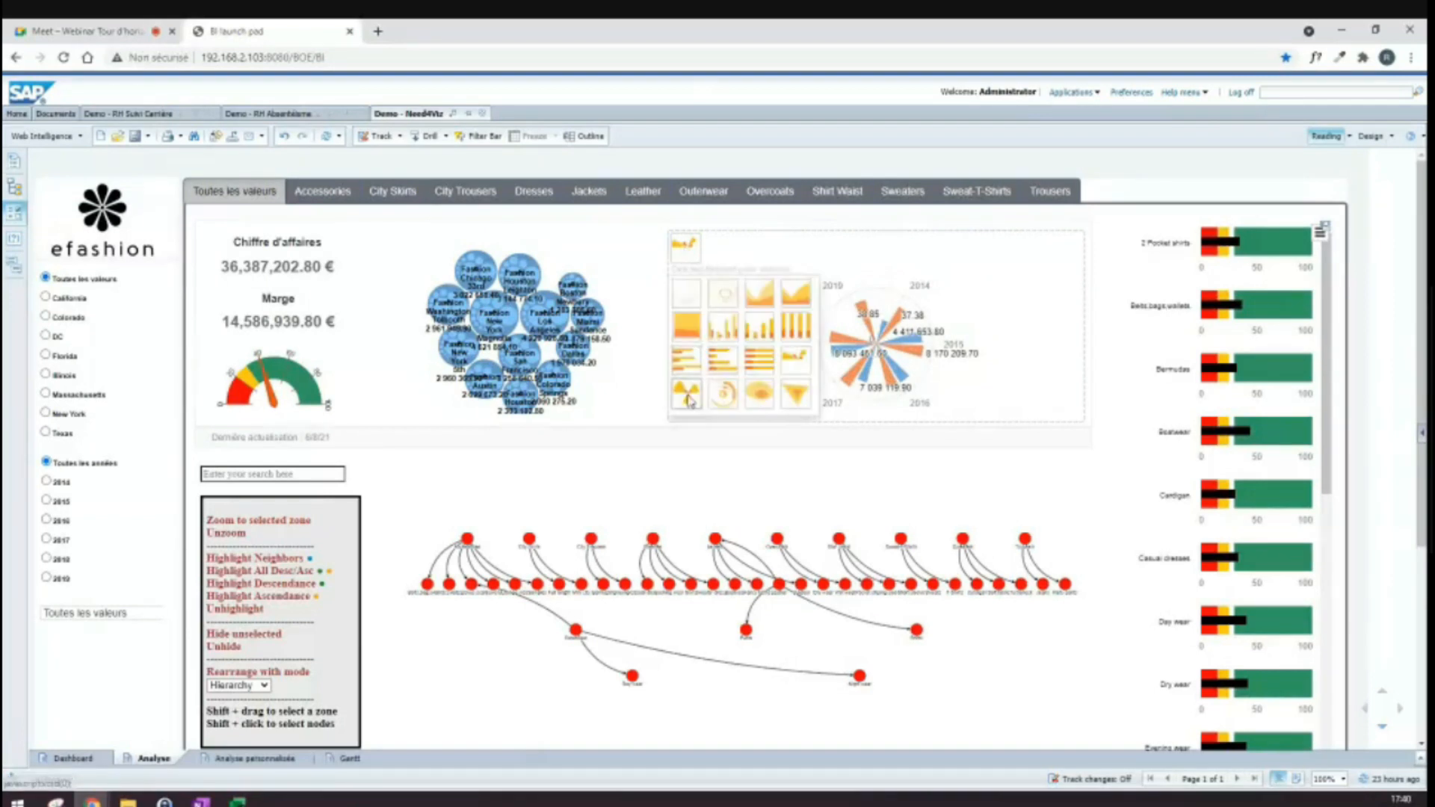
{"action": "left_click", "coordinate": [687, 397]}
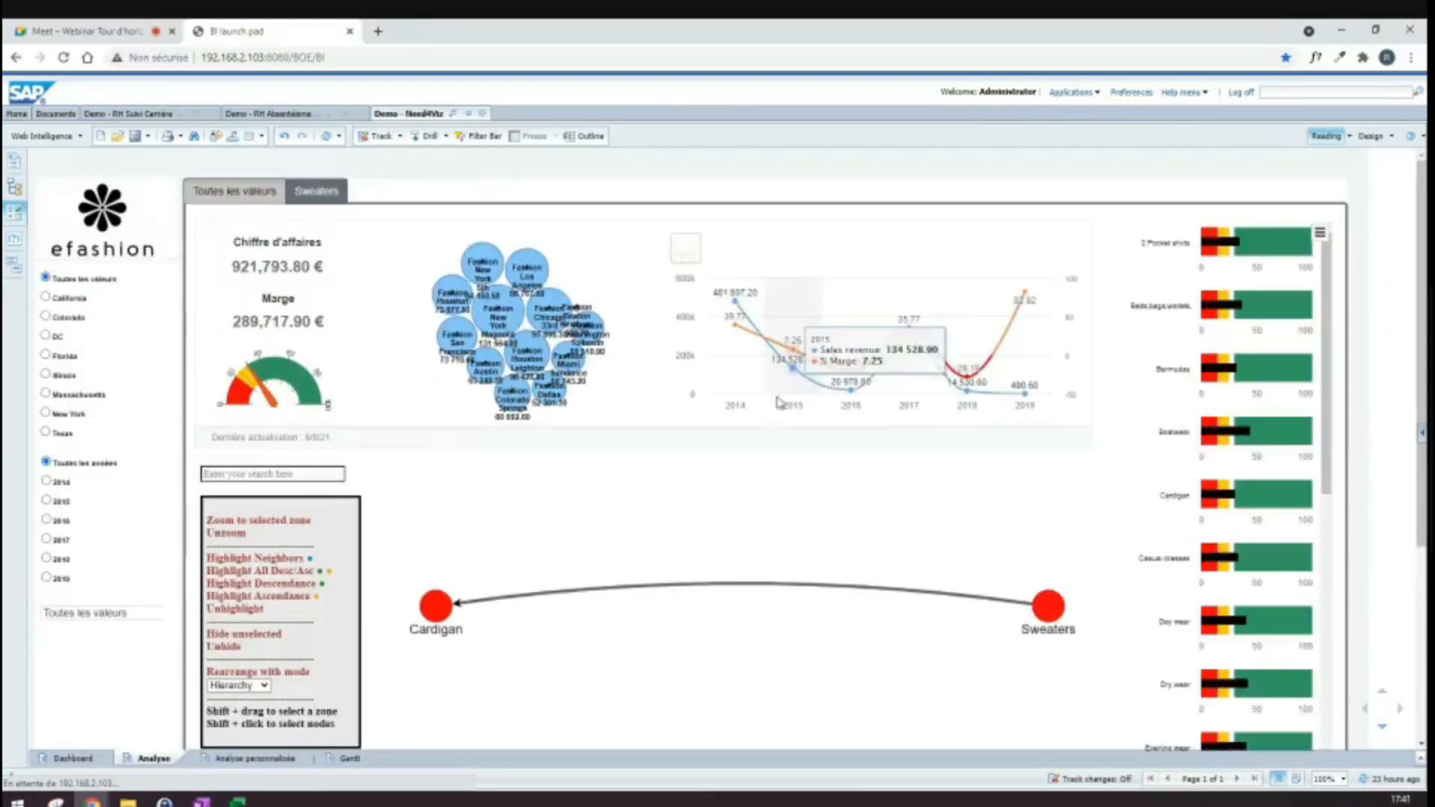
Step: Filter the sales revenue table beside the Sankey diagram to lines containing "City"
{"action": "scroll", "coordinate": [716, 422], "scroll_direction": "down", "scroll_amount": 3}
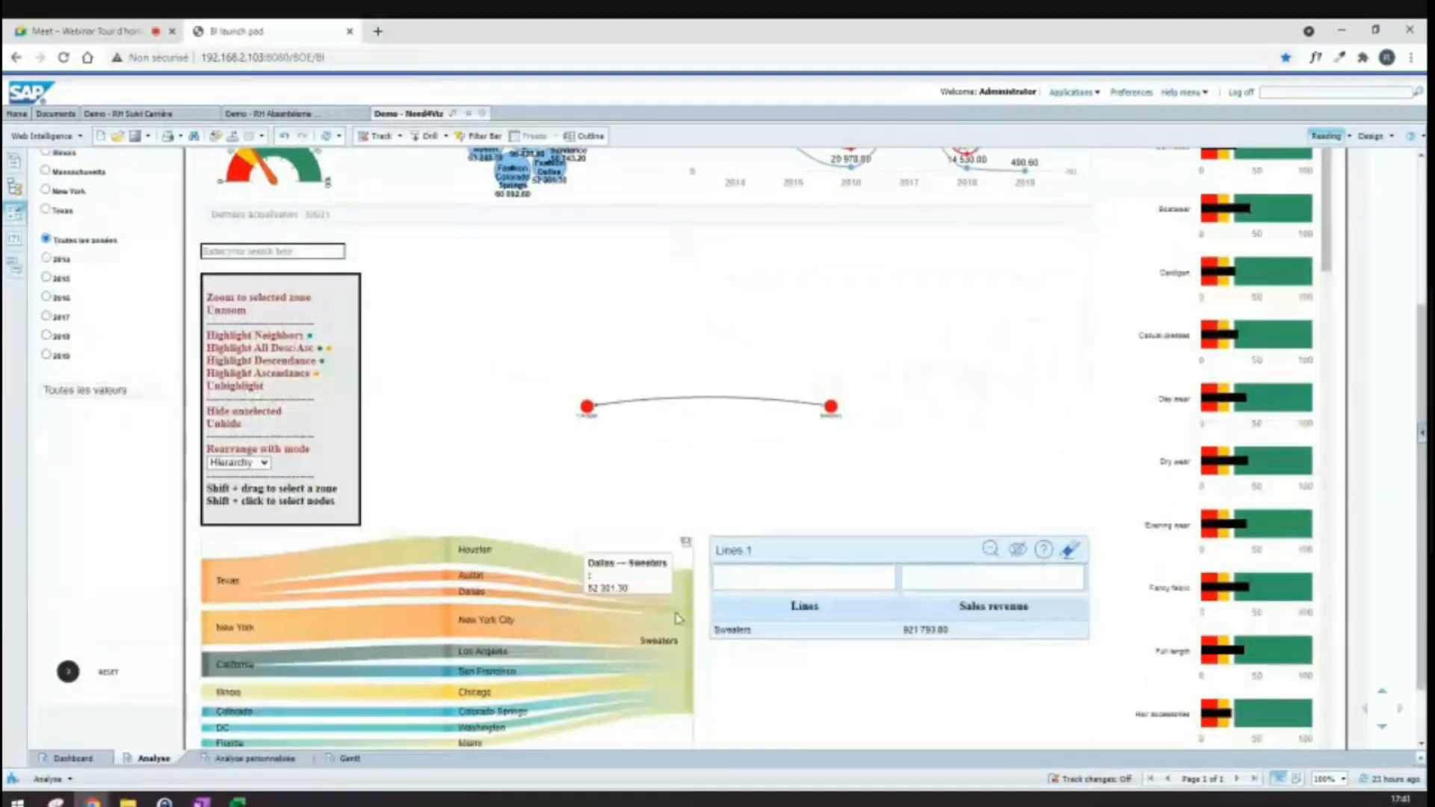
{"action": "scroll", "coordinate": [680, 619], "scroll_direction": "up", "scroll_amount": 3}
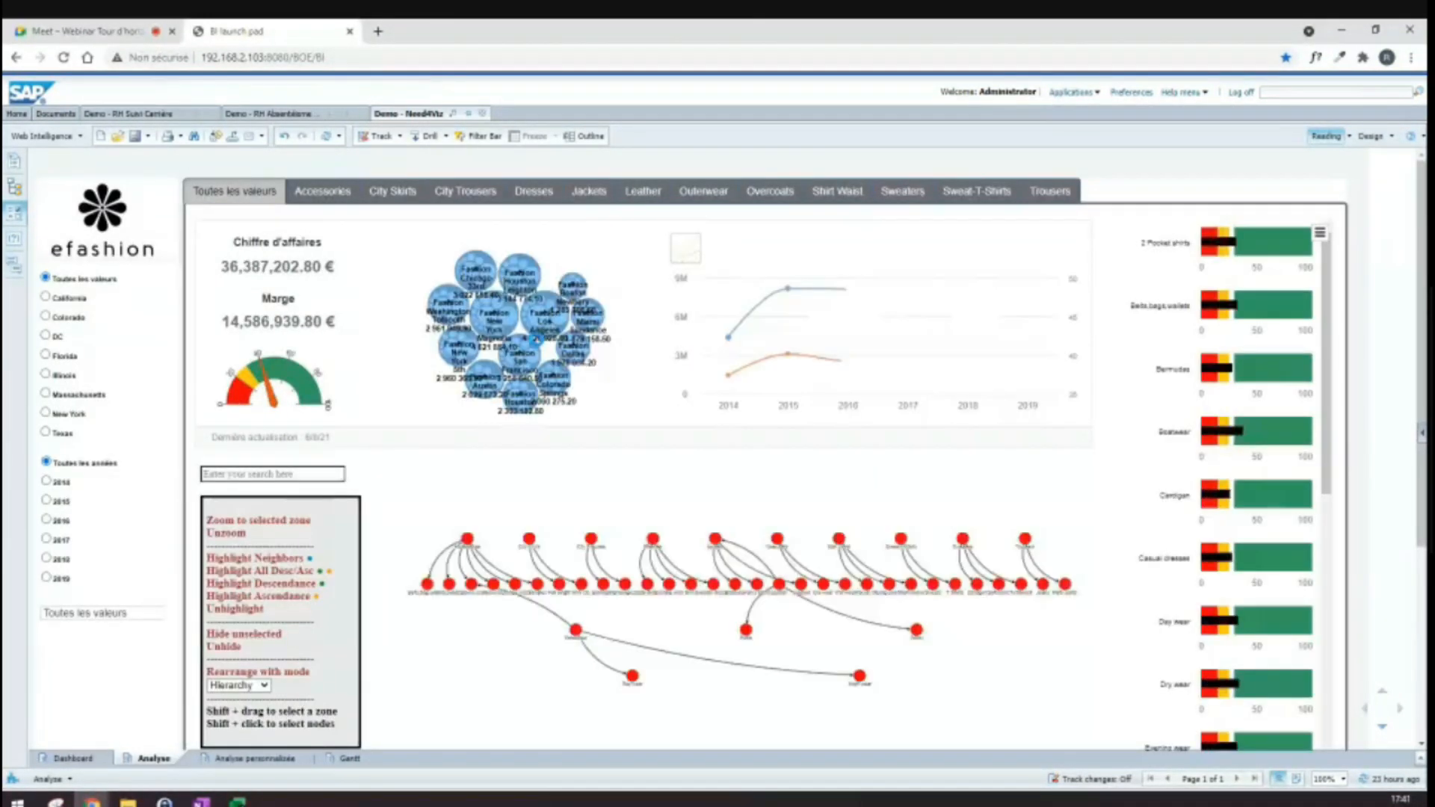
{"action": "scroll", "coordinate": [639, 441], "scroll_direction": "down", "scroll_amount": 4}
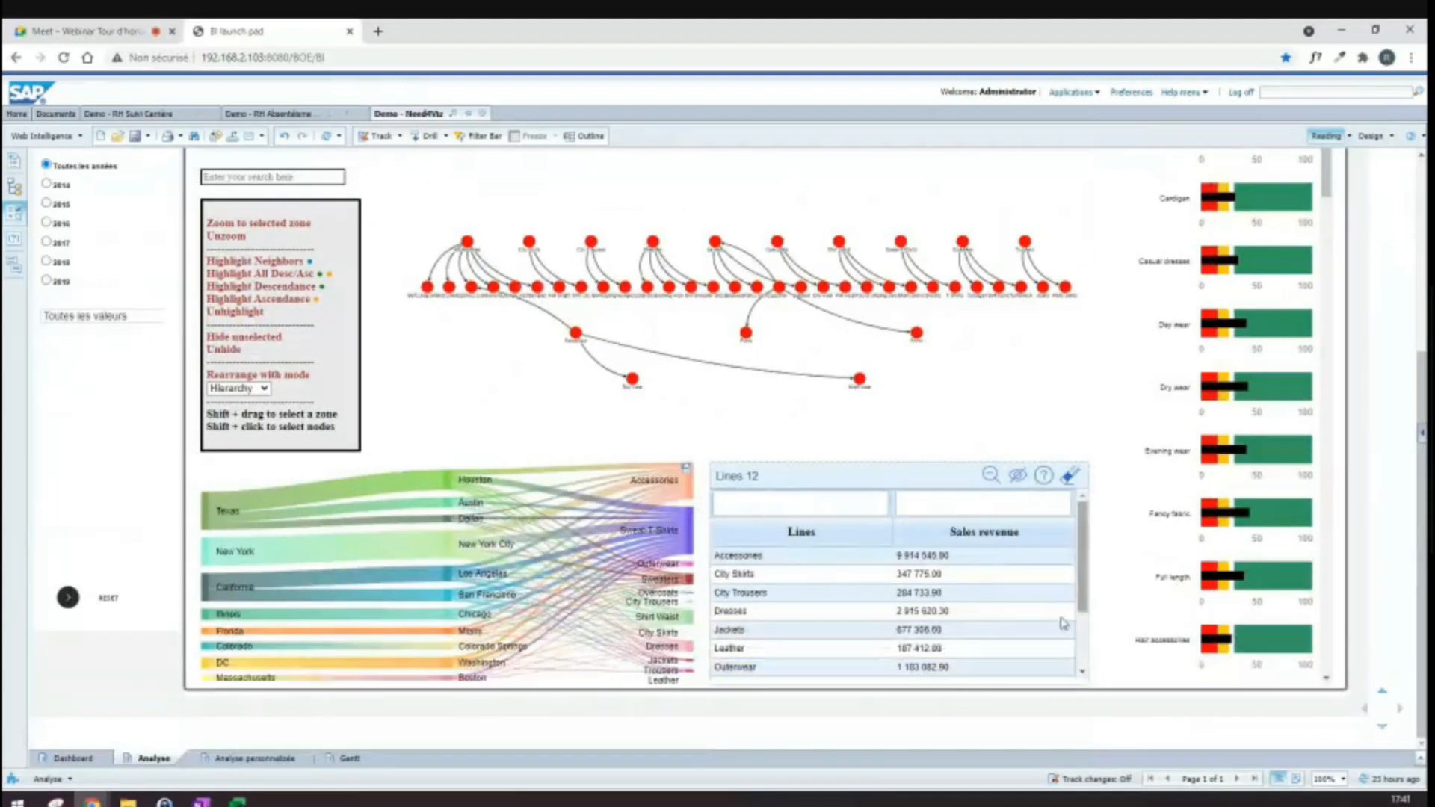
{"action": "scroll", "coordinate": [867, 590], "scroll_direction": "down", "scroll_amount": 2}
{"action": "scroll", "coordinate": [856, 576], "scroll_direction": "up", "scroll_amount": 2}
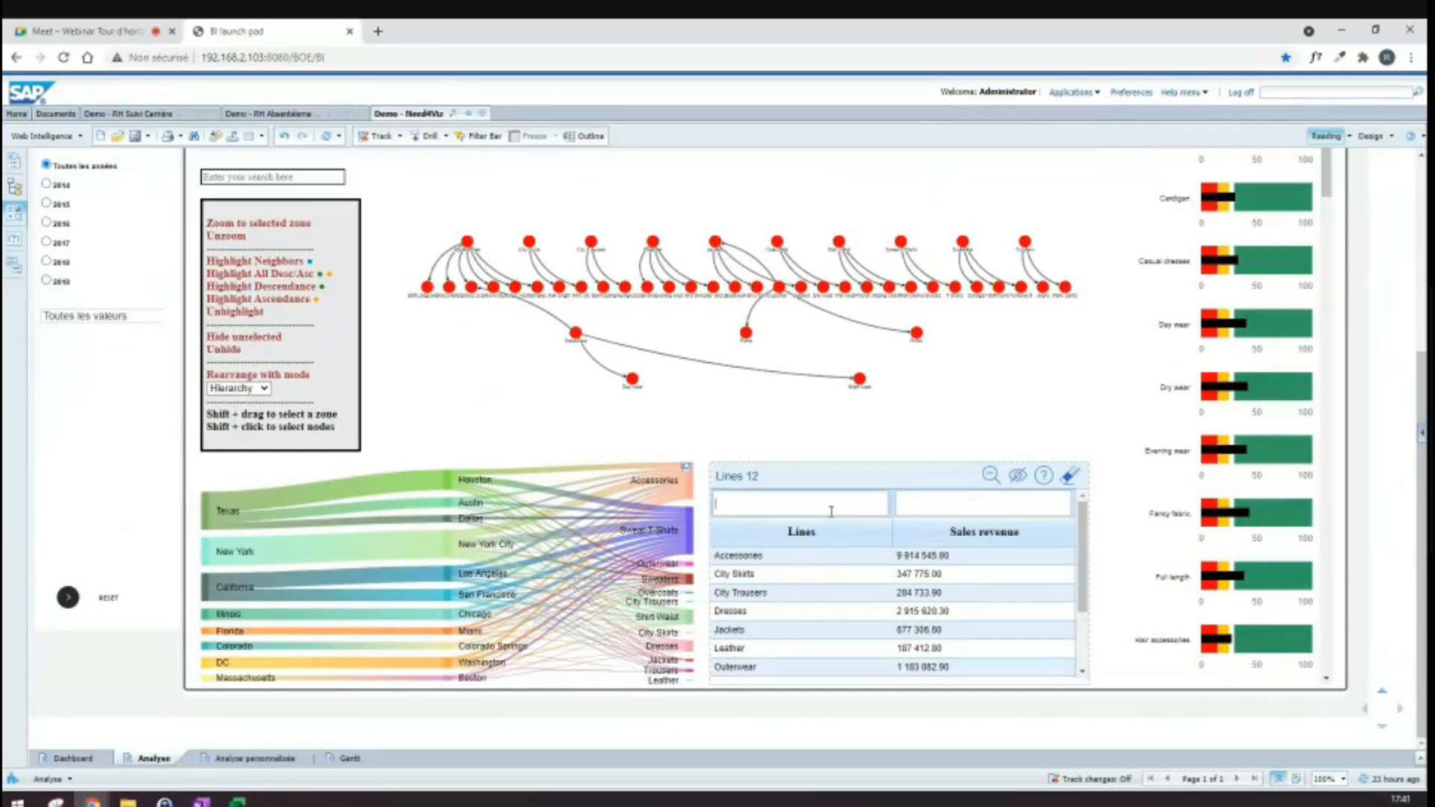
{"action": "type", "text": "ity"}
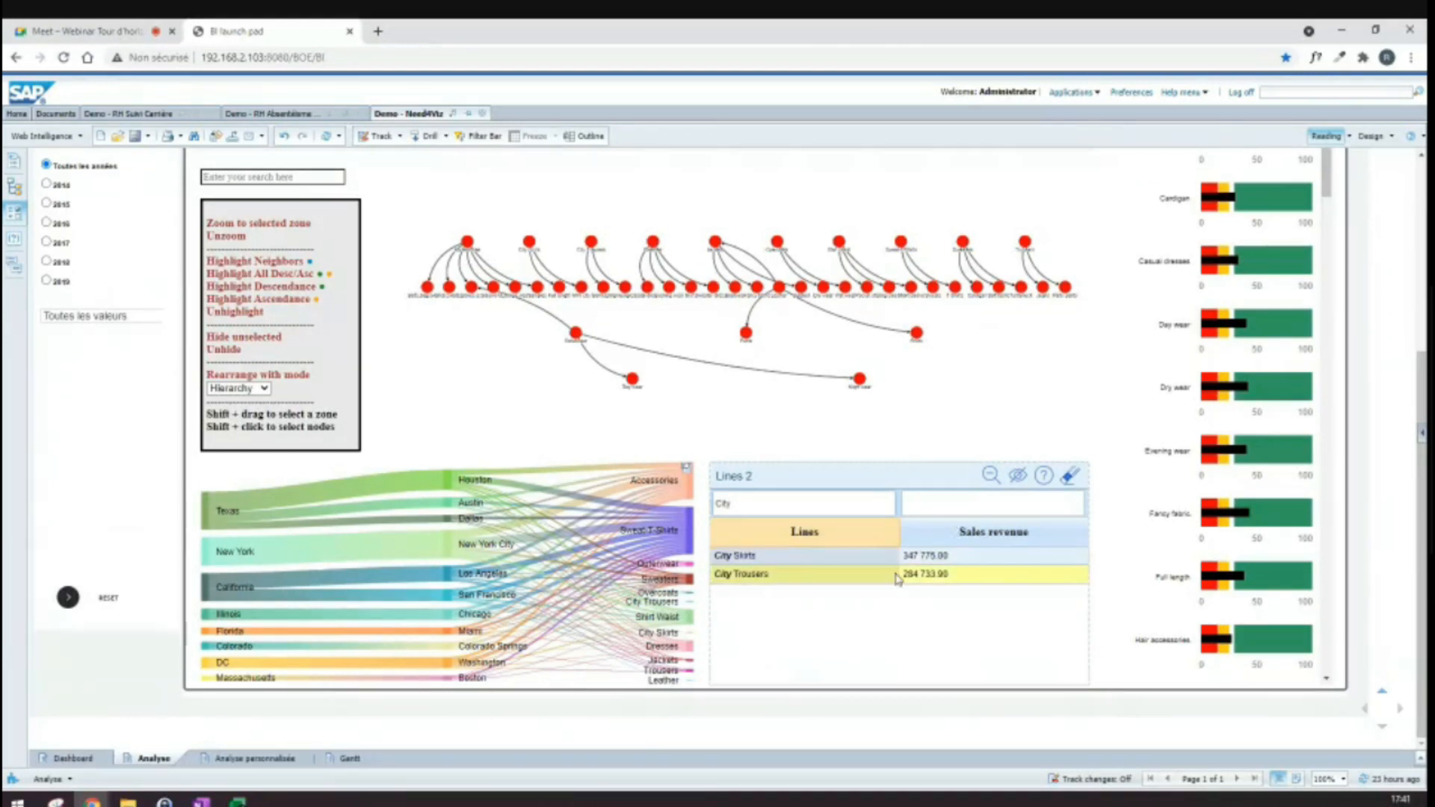
Step: Zoom in on the product hierarchy diagram and return to the beginning of the Analyse report
{"action": "scroll", "coordinate": [837, 553], "scroll_direction": "up", "scroll_amount": 5}
{"action": "scroll", "coordinate": [875, 523], "scroll_direction": "up", "scroll_amount": 3}
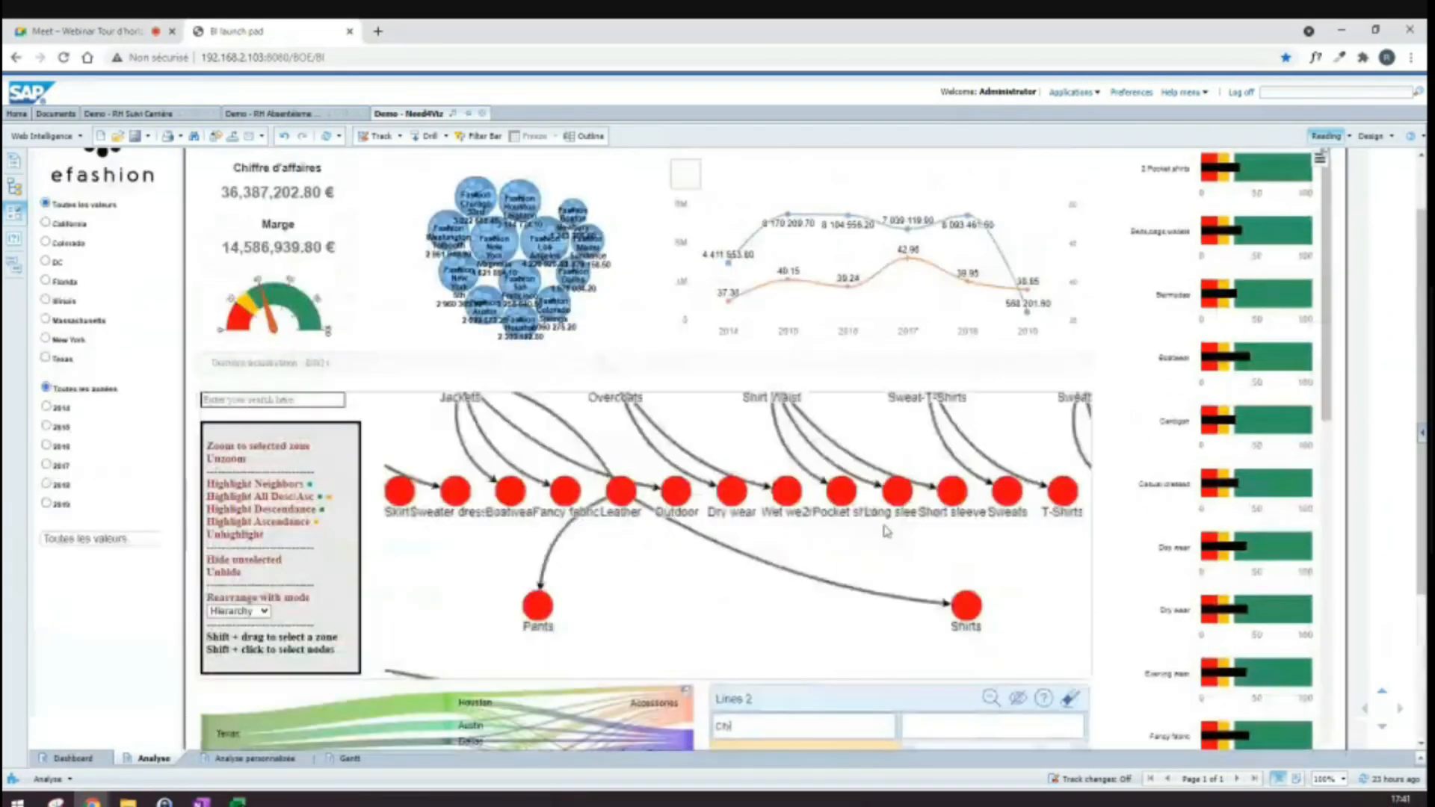
{"action": "scroll", "coordinate": [972, 695], "scroll_direction": "down", "scroll_amount": 1}
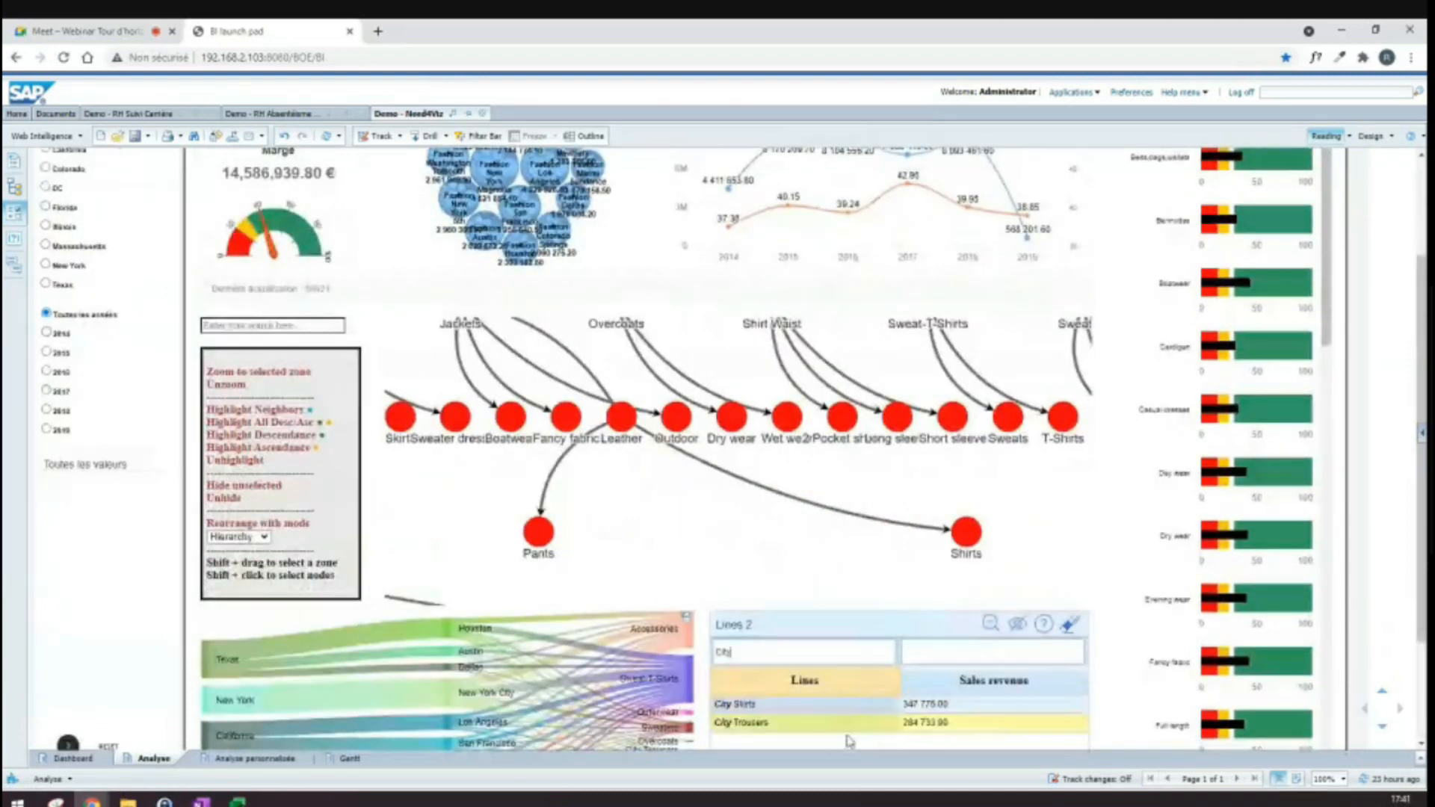
{"action": "scroll", "coordinate": [852, 722], "scroll_direction": "up", "scroll_amount": 5}
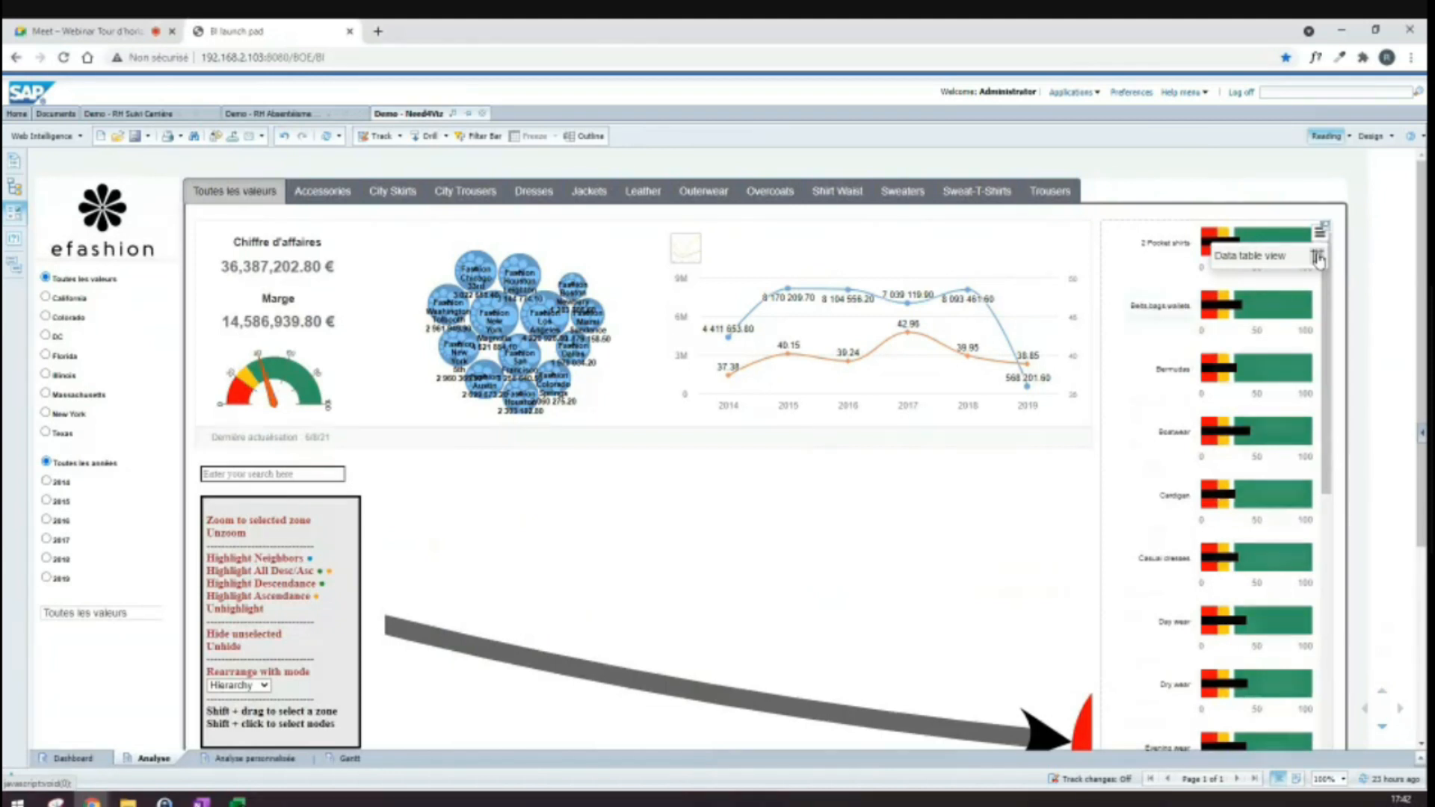
Step: View the data table behind the category bullet gauges, read through its rows and close it
{"action": "left_click", "coordinate": [1317, 258]}
{"action": "scroll", "coordinate": [1213, 458], "scroll_direction": "down", "scroll_amount": 5}
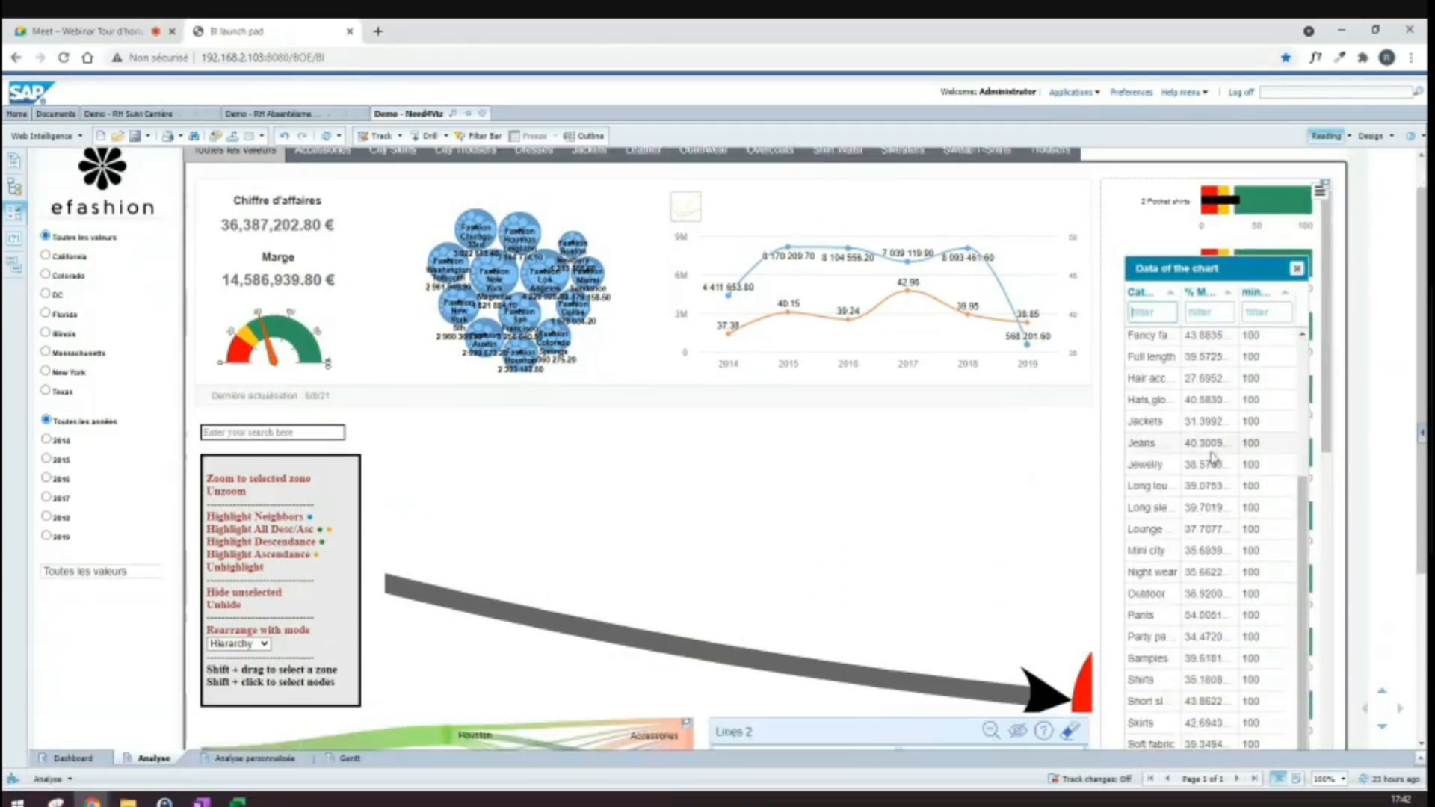
{"action": "scroll", "coordinate": [1212, 458], "scroll_direction": "down", "scroll_amount": 1}
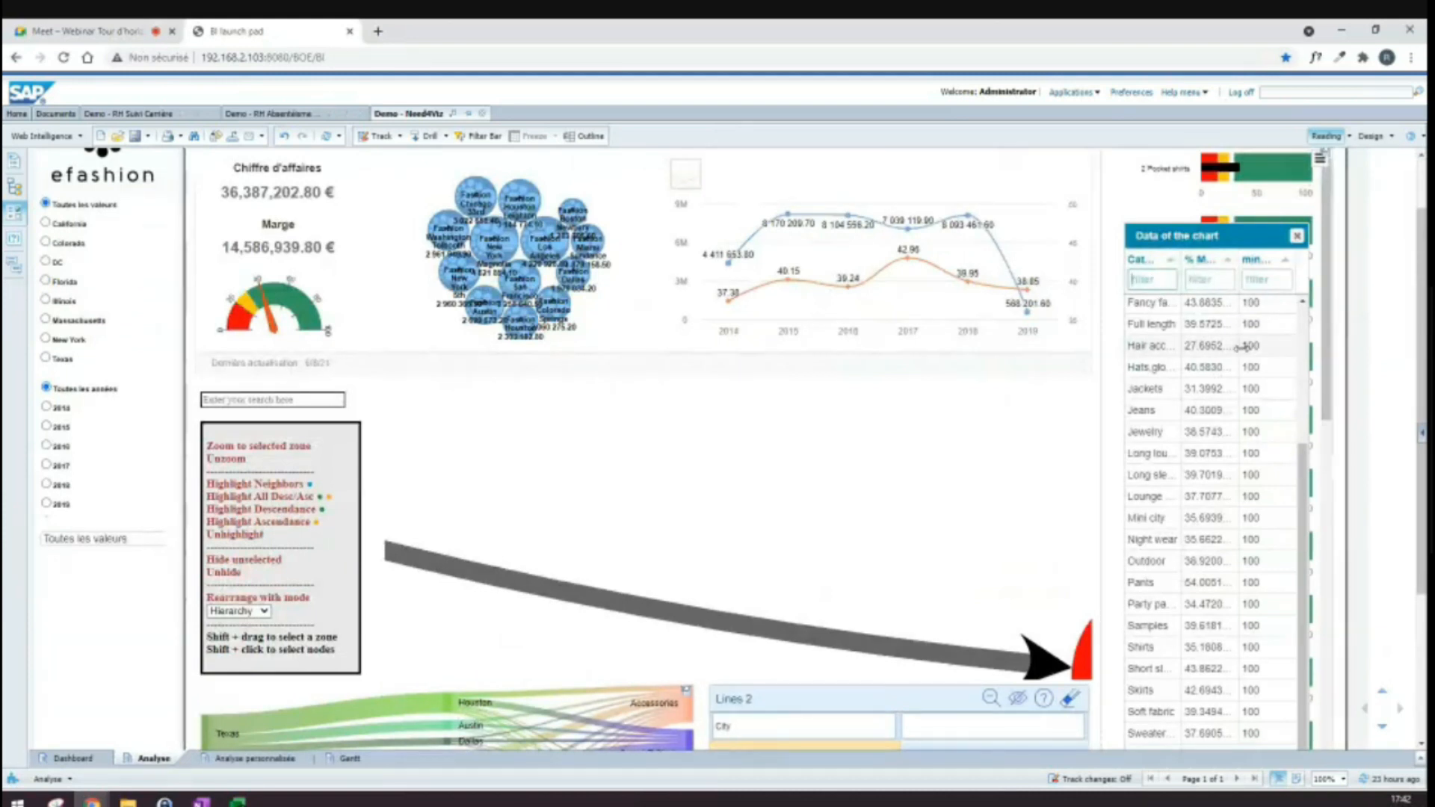
{"action": "left_click", "coordinate": [1297, 236]}
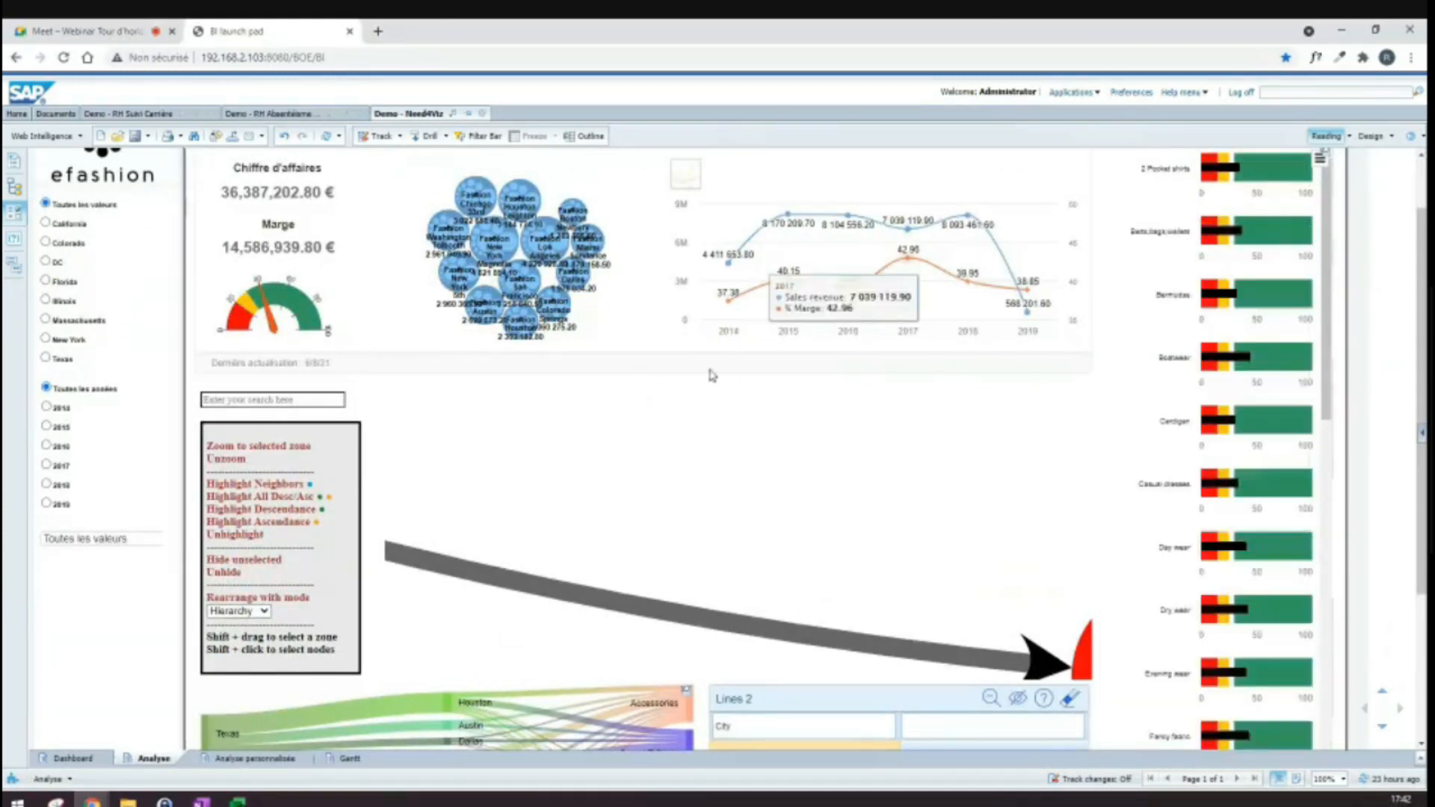
{"action": "scroll", "coordinate": [658, 449], "scroll_direction": "up", "scroll_amount": 2}
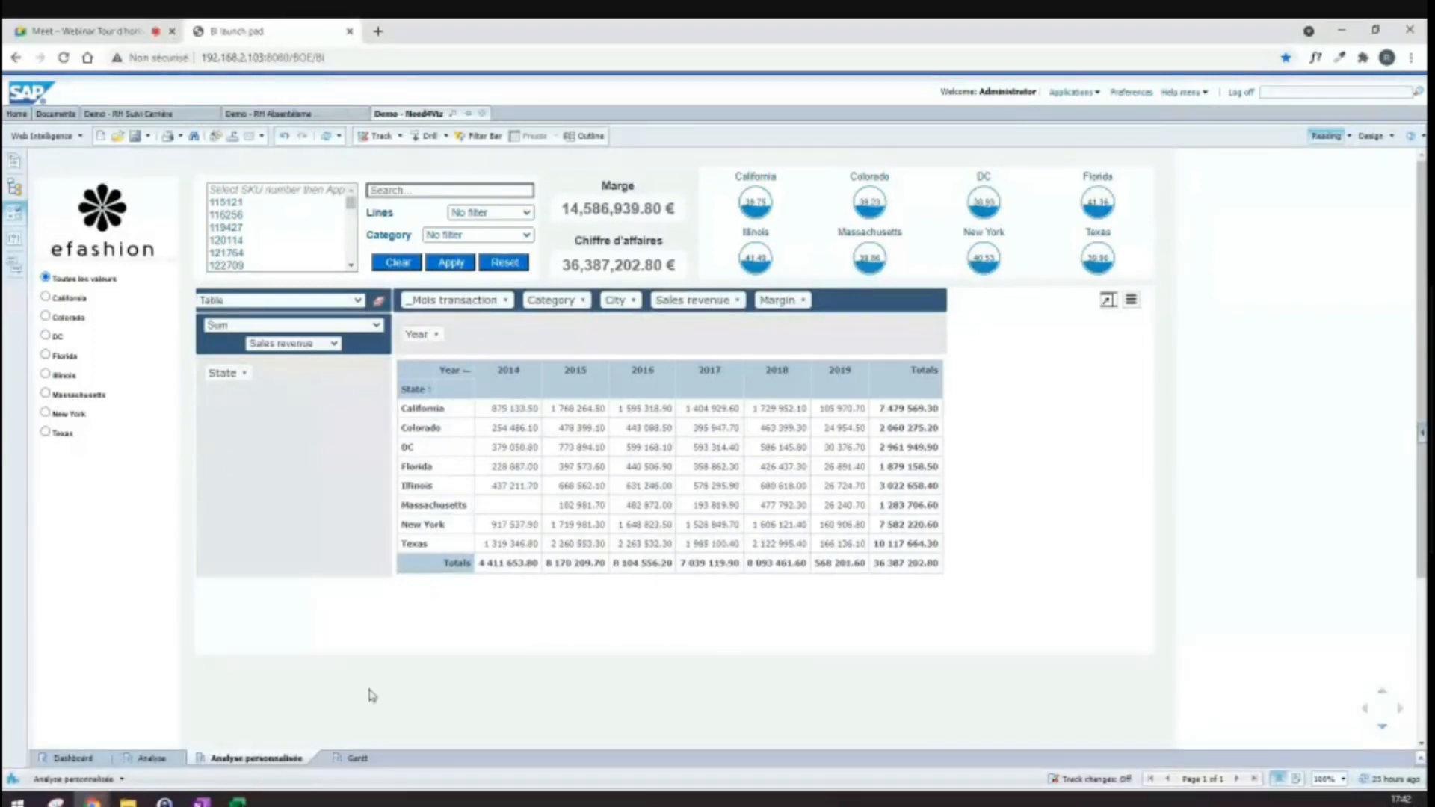
Step: In the Analyse personnalisée report, restrict the SKU list to the Outerwear line and the "Hats,gloves,scarves" category
{"action": "right_click", "coordinate": [61, 477]}
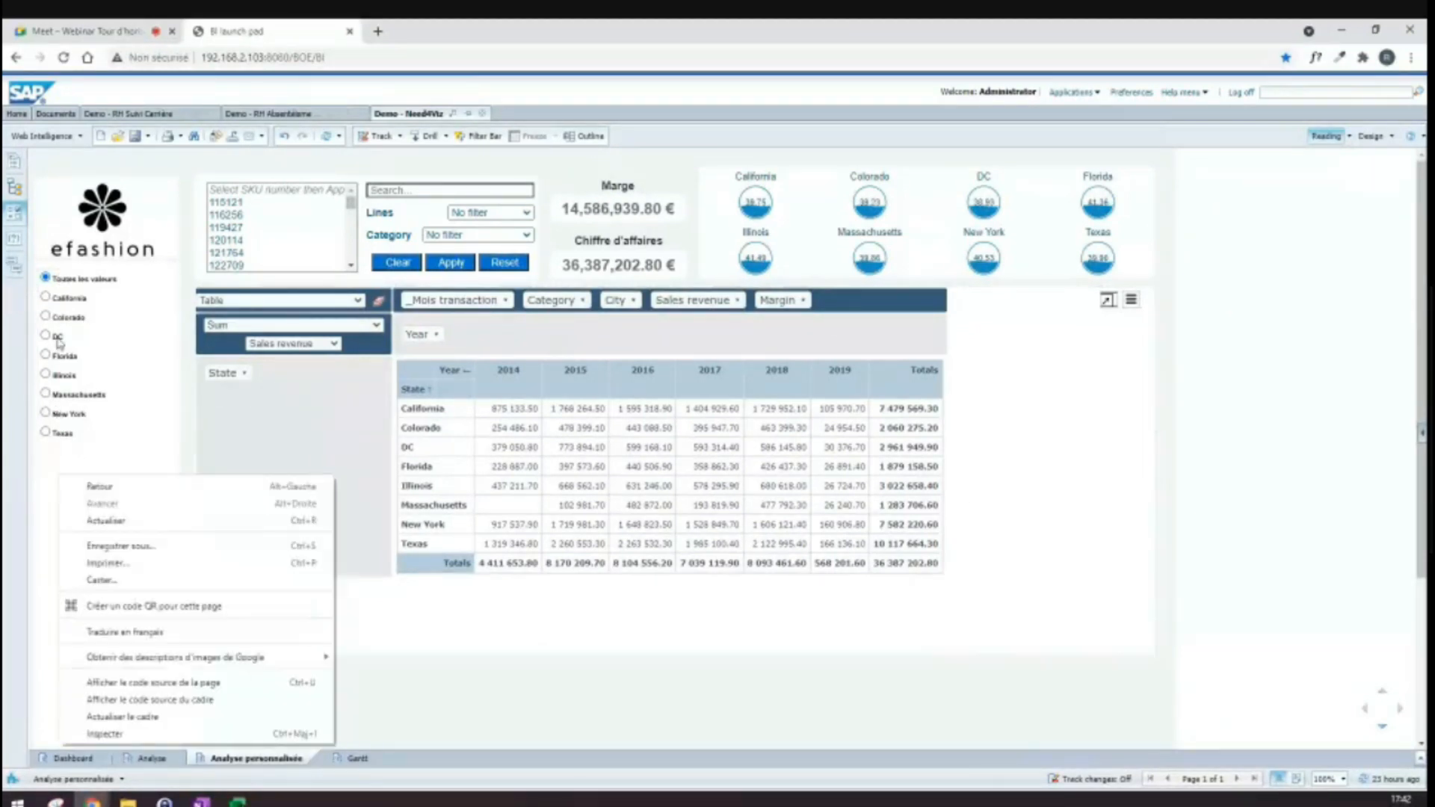
{"action": "left_click", "coordinate": [160, 430]}
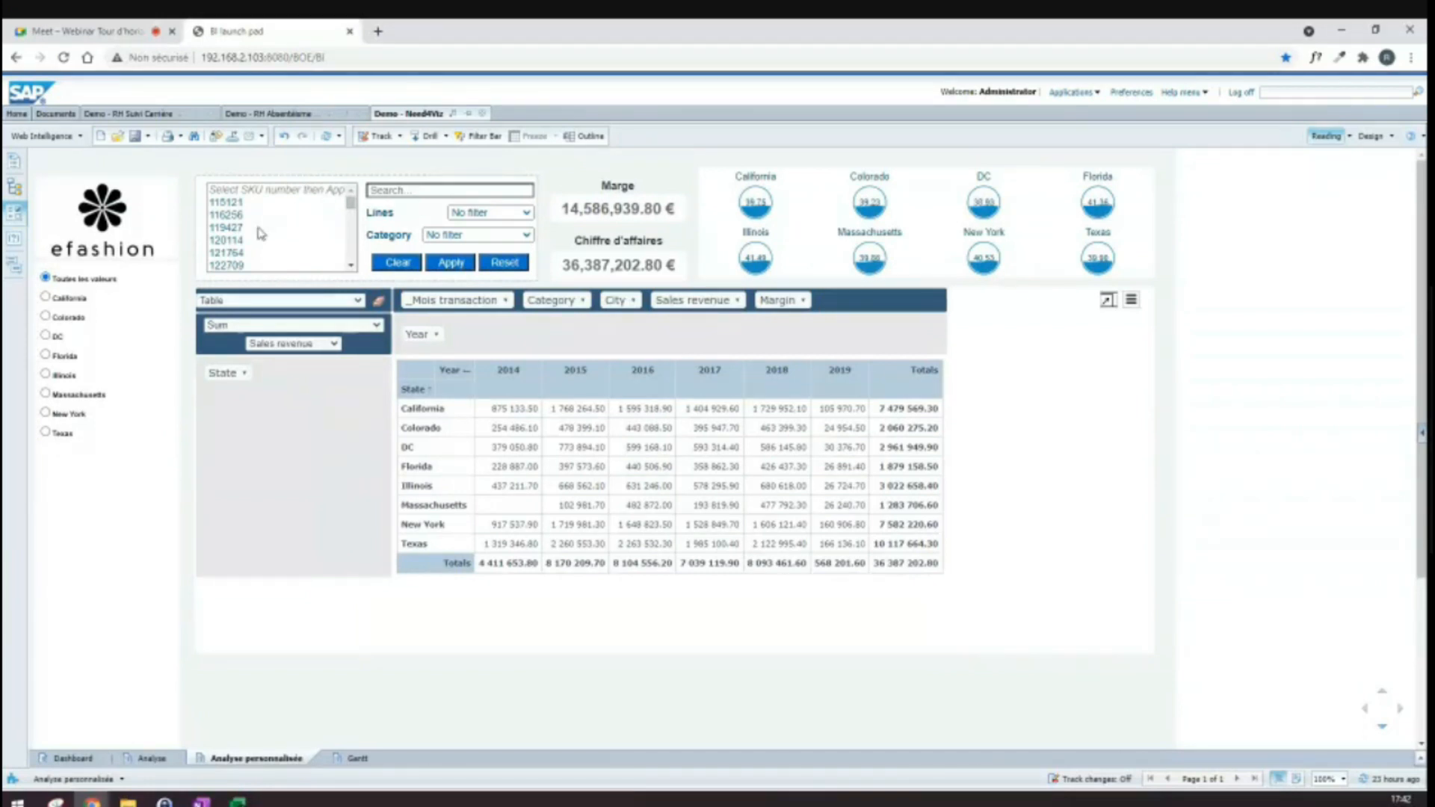
{"action": "scroll", "coordinate": [255, 222], "scroll_direction": "down", "scroll_amount": 3}
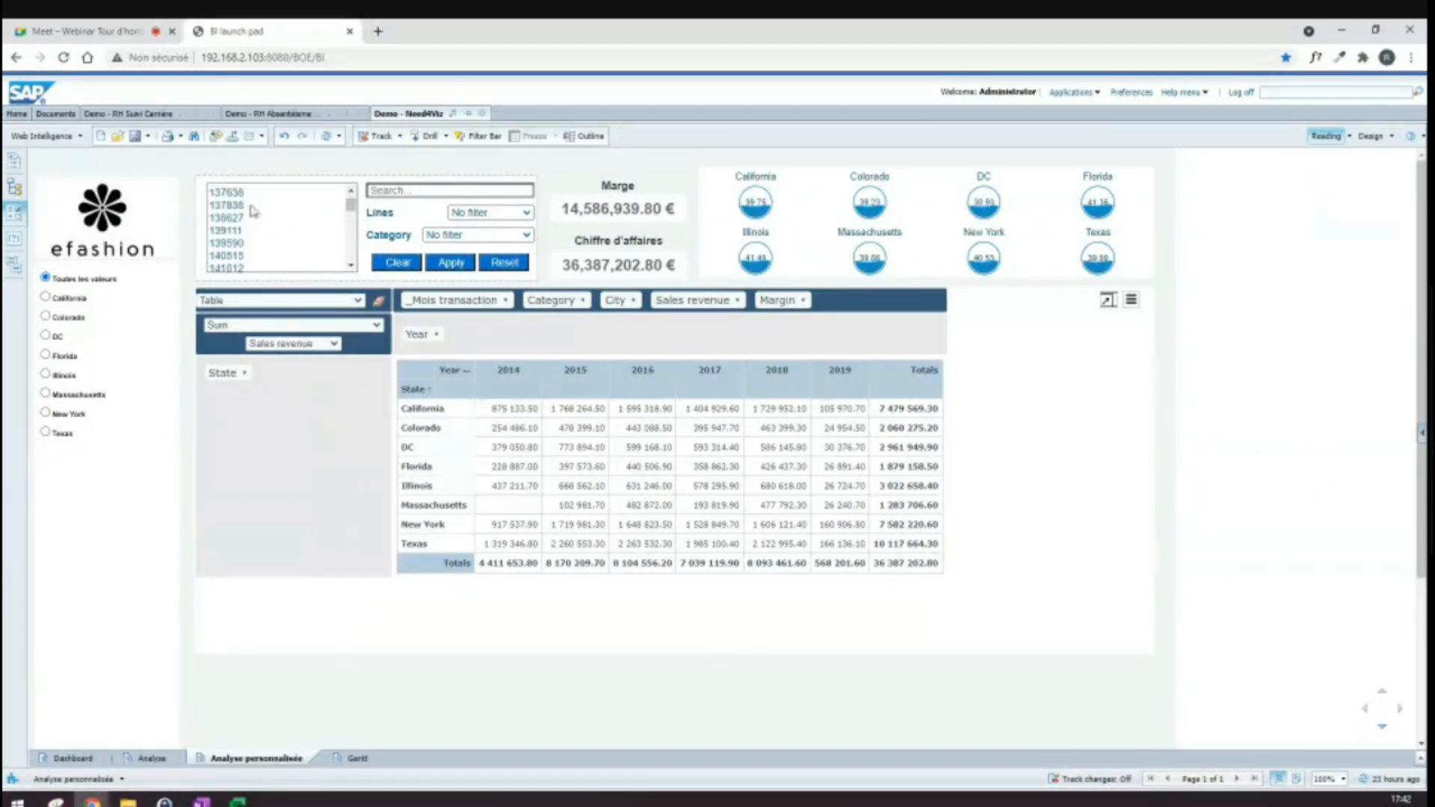
{"action": "scroll", "coordinate": [253, 212], "scroll_direction": "up", "scroll_amount": 3}
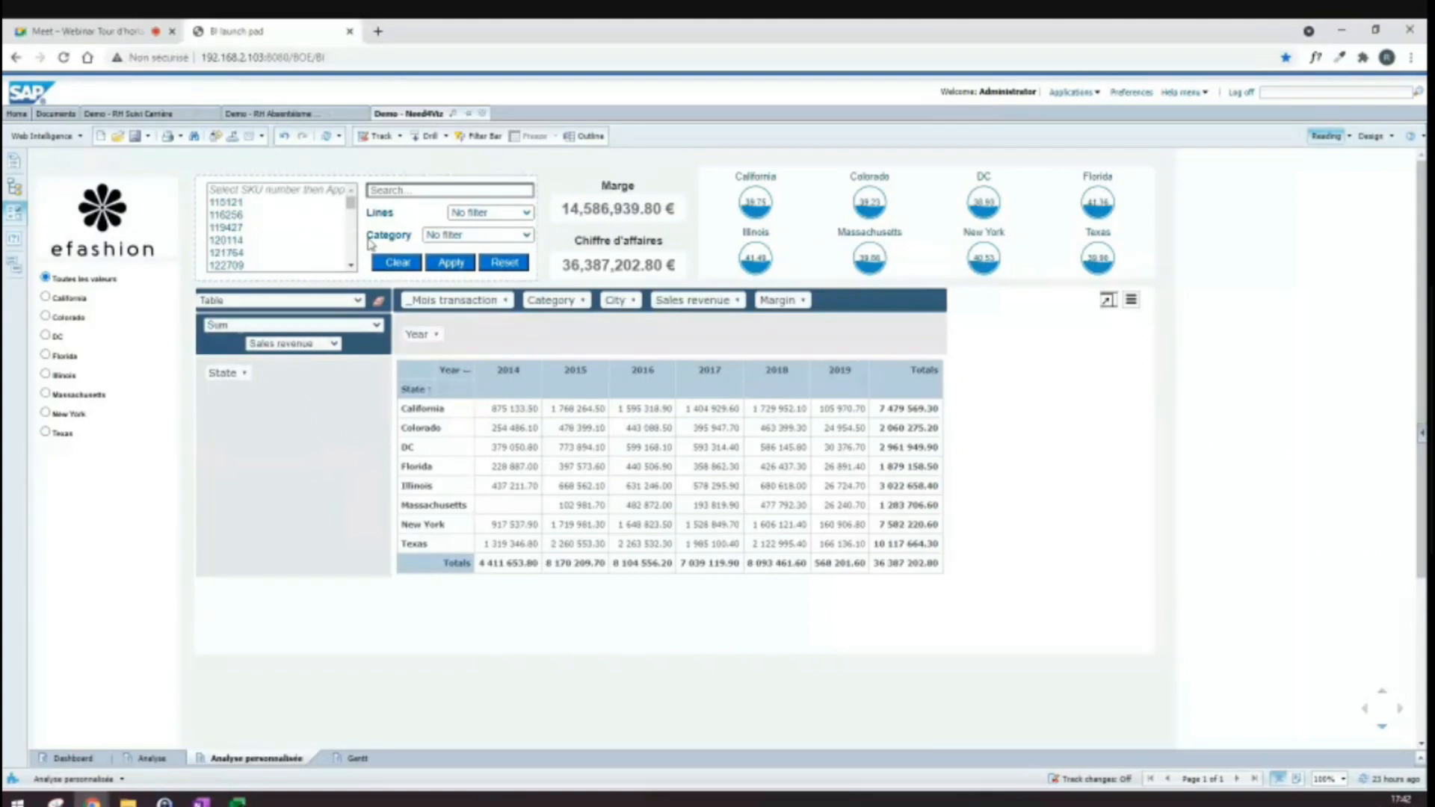
{"action": "left_click", "coordinate": [491, 213]}
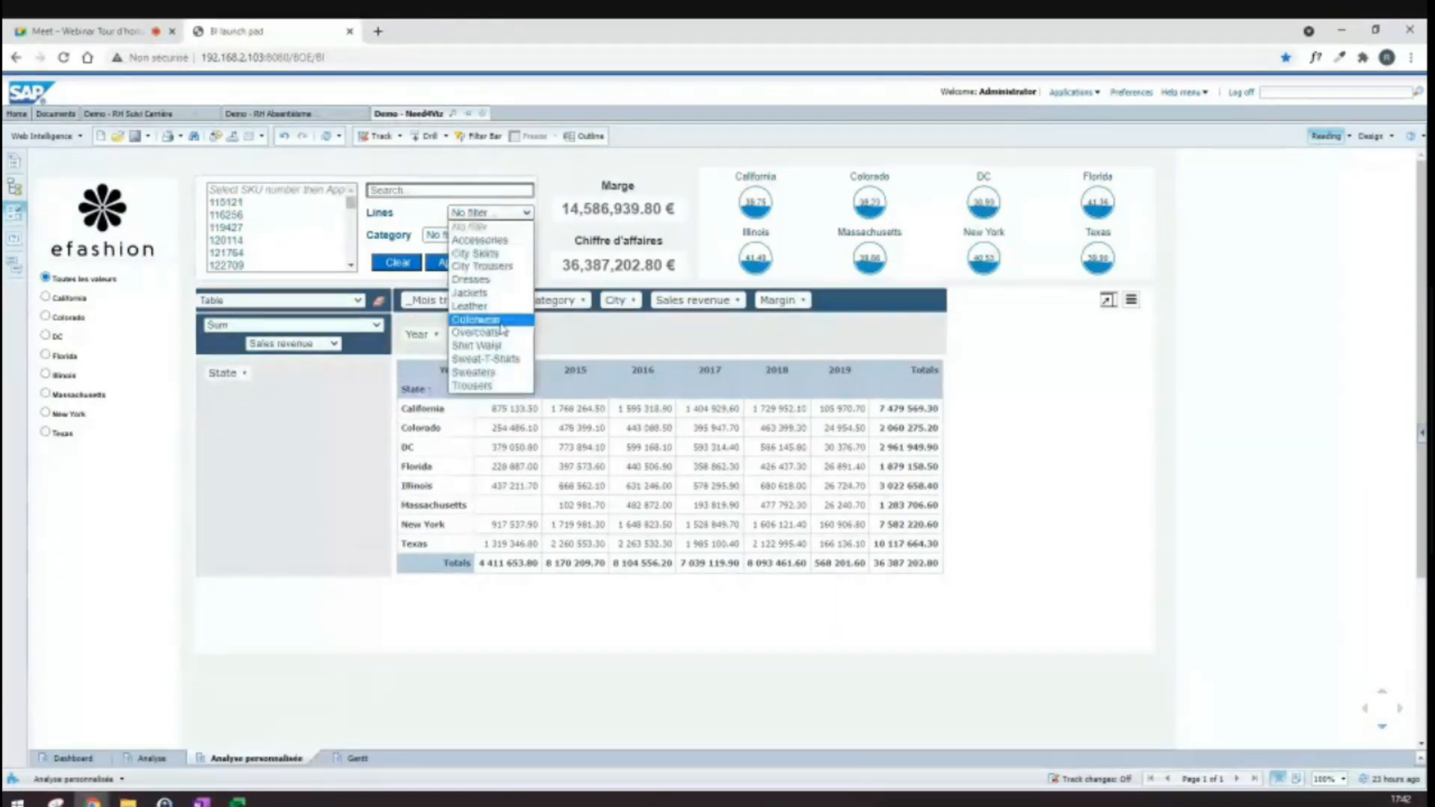
{"action": "left_click", "coordinate": [472, 318]}
{"action": "left_click", "coordinate": [479, 235]}
{"action": "left_click", "coordinate": [471, 421]}
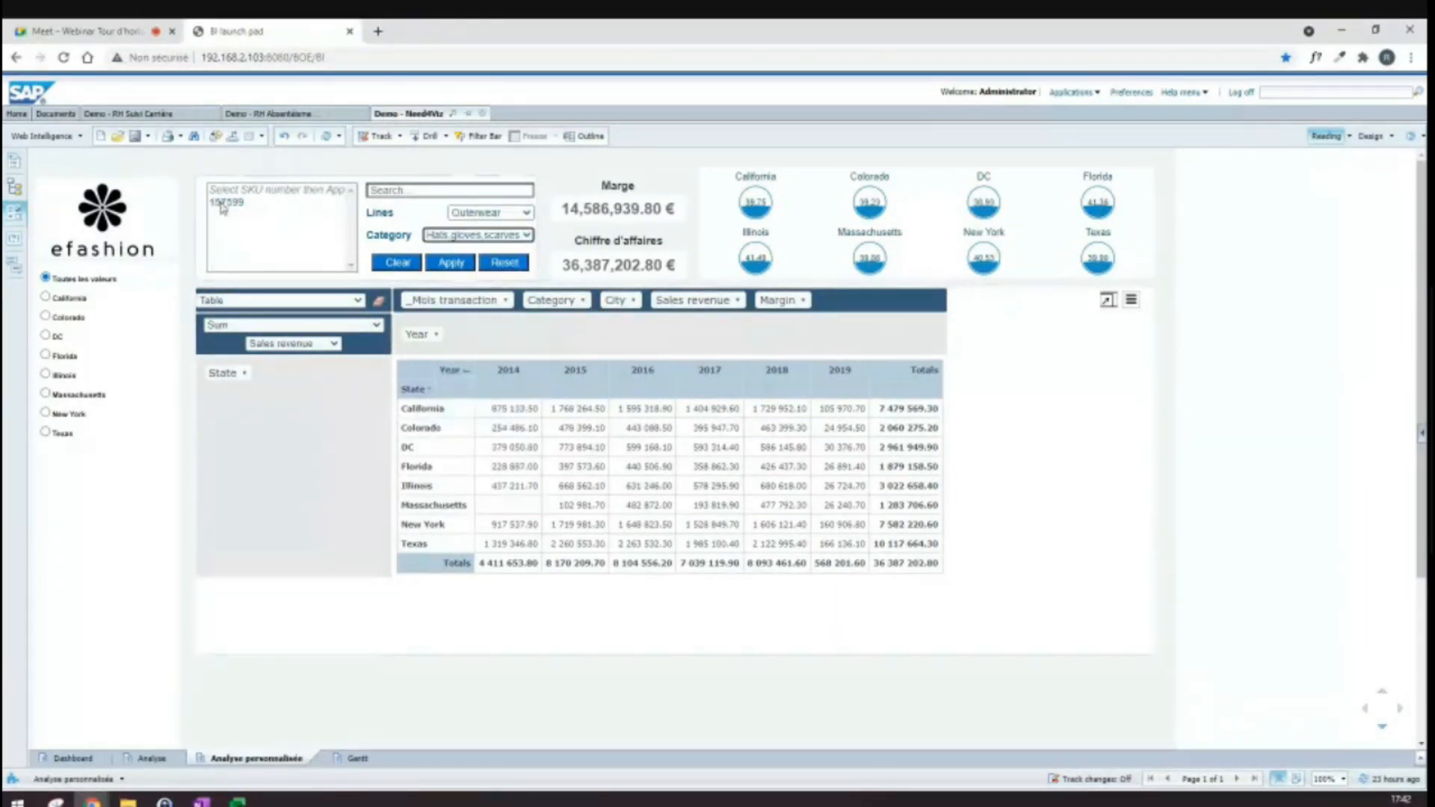
Step: Remove the category filter, select SKUs 158152 and 163019, clear the line filter and apply the SKU selection
{"action": "left_click", "coordinate": [471, 237]}
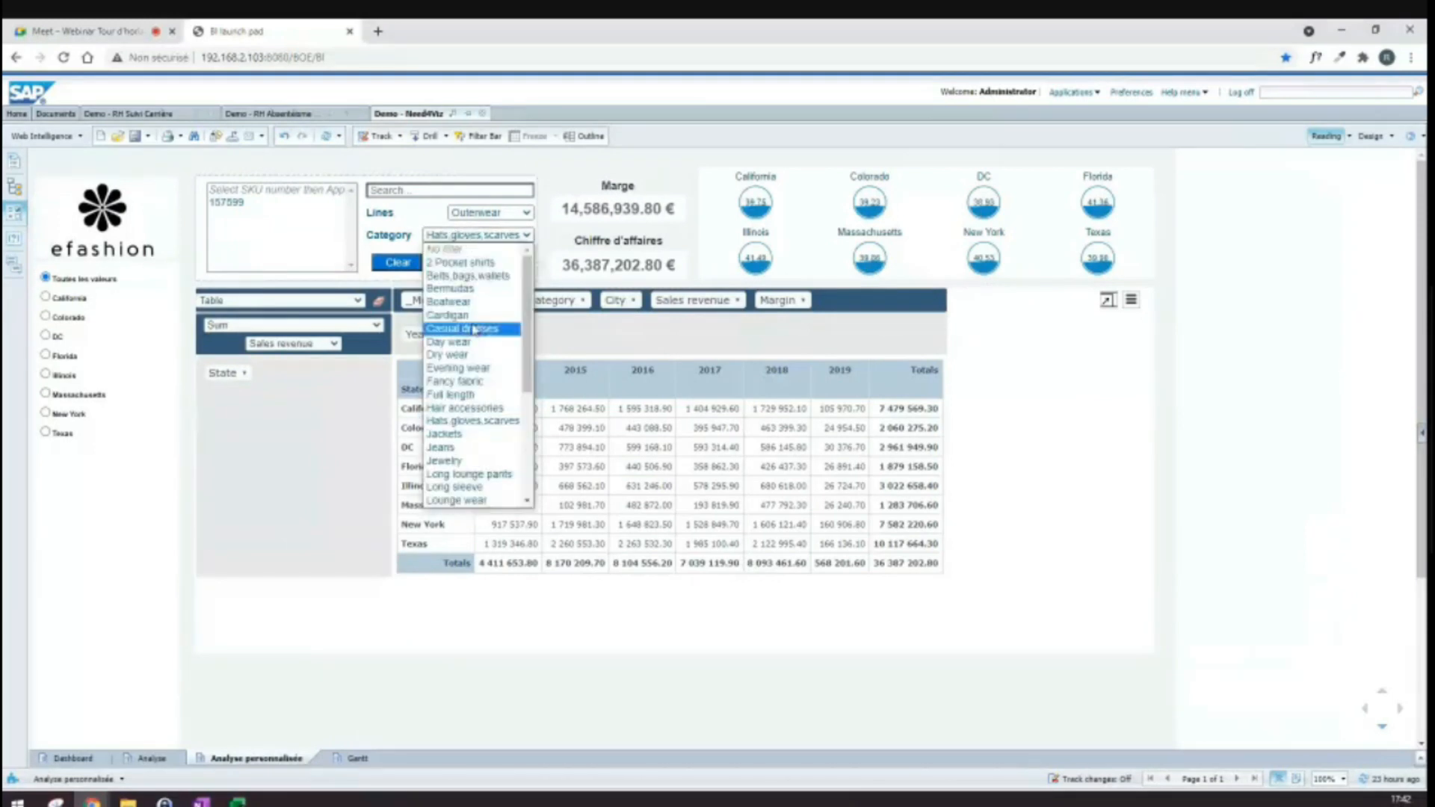
{"action": "left_click", "coordinate": [467, 253]}
{"action": "left_click", "coordinate": [244, 216]}
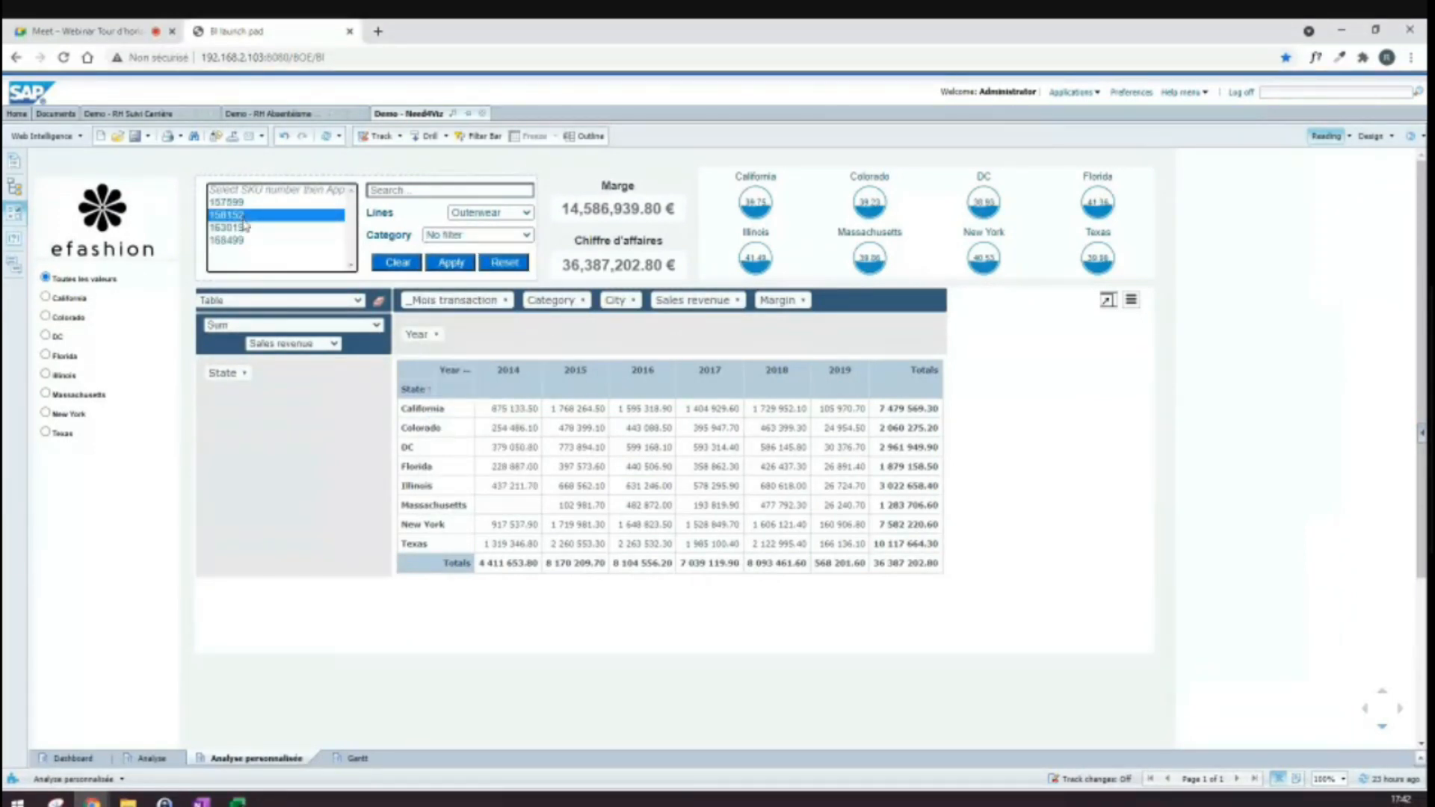
{"action": "left_click", "coordinate": [244, 226], "text": "ctrl"}
{"action": "left_click", "coordinate": [408, 266]}
{"action": "left_click", "coordinate": [451, 264]}
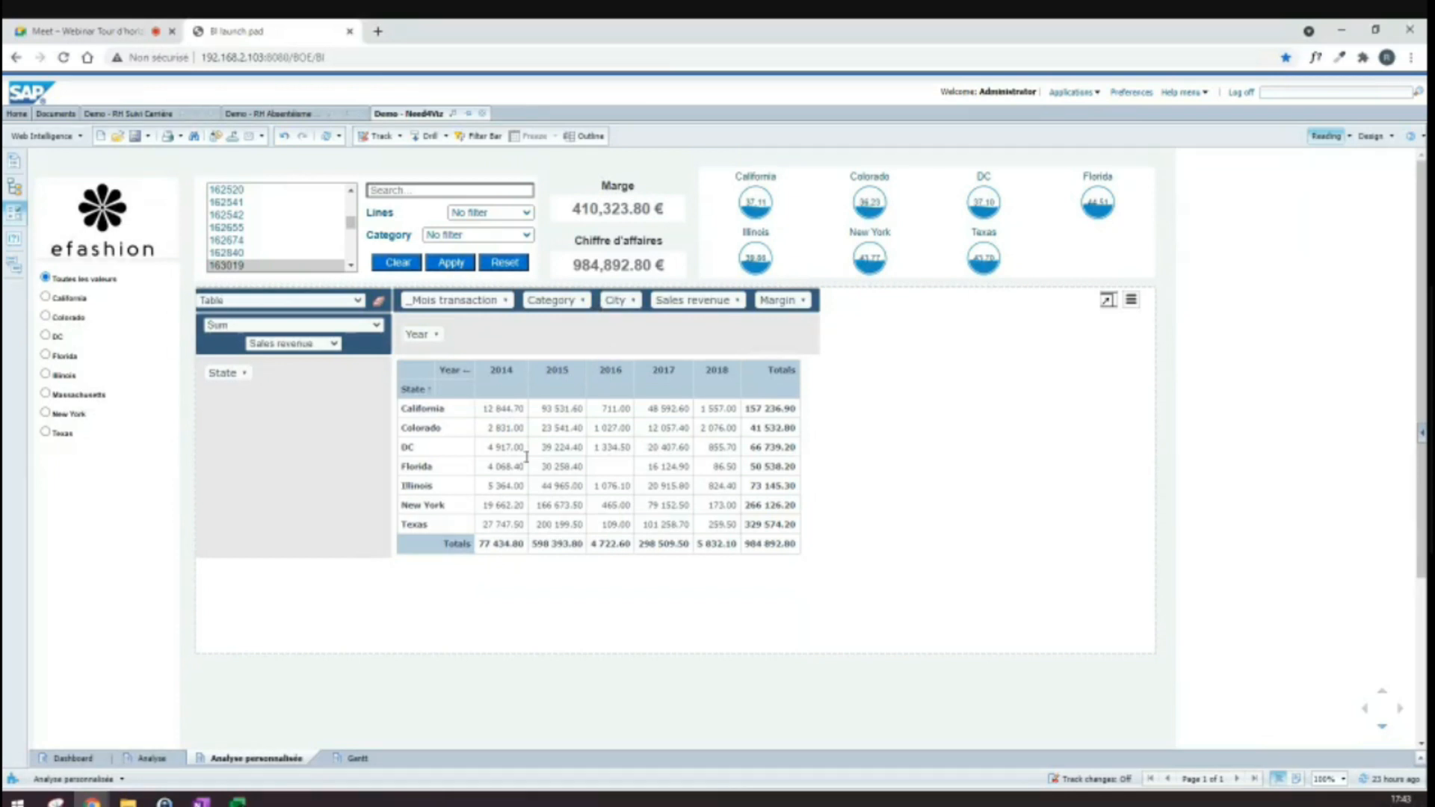
Step: Add the City field to the pivot table's rows beneath State
{"action": "left_click_drag", "start_coordinate": [613, 300], "coordinate": [556, 297]}
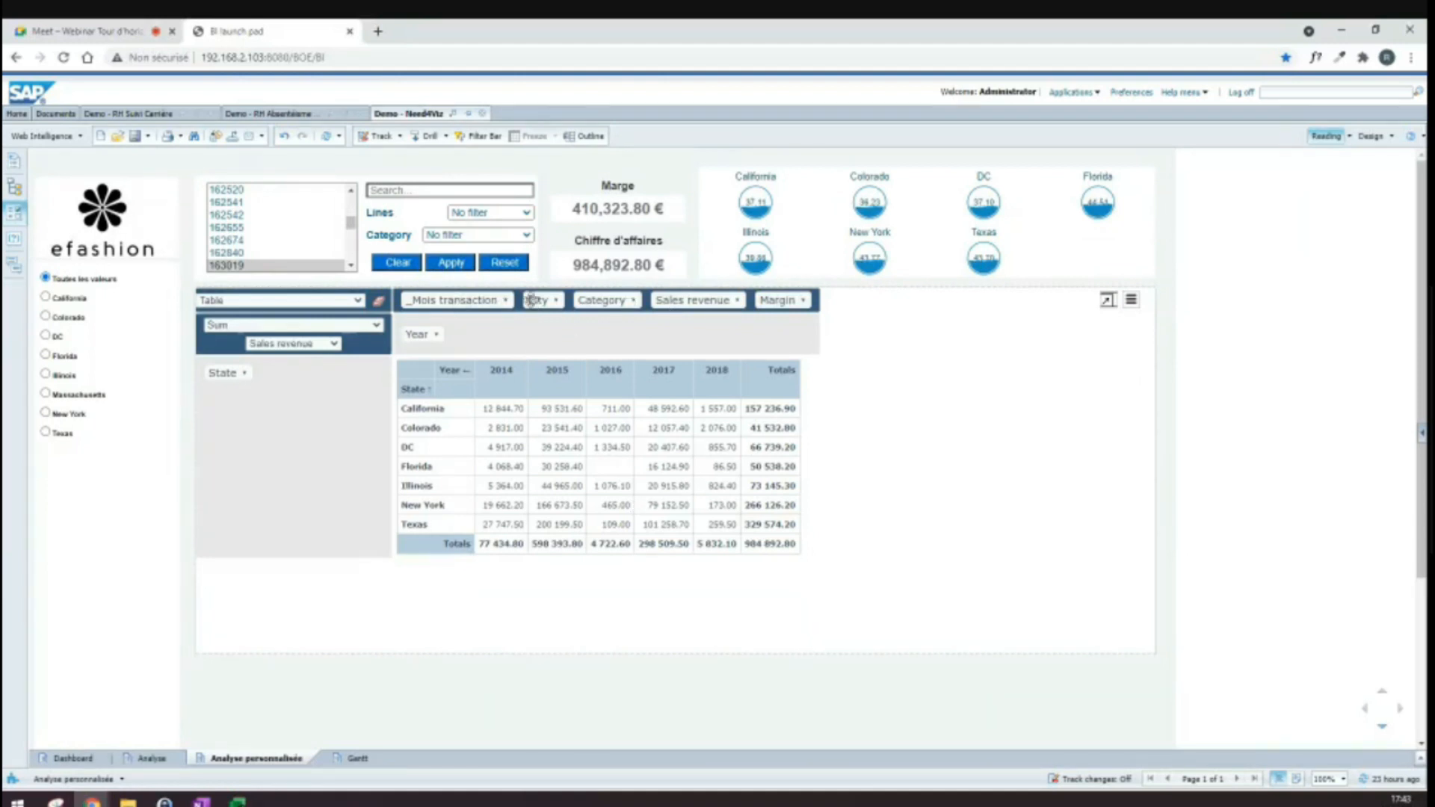
{"action": "left_click_drag", "start_coordinate": [551, 306], "coordinate": [259, 397]}
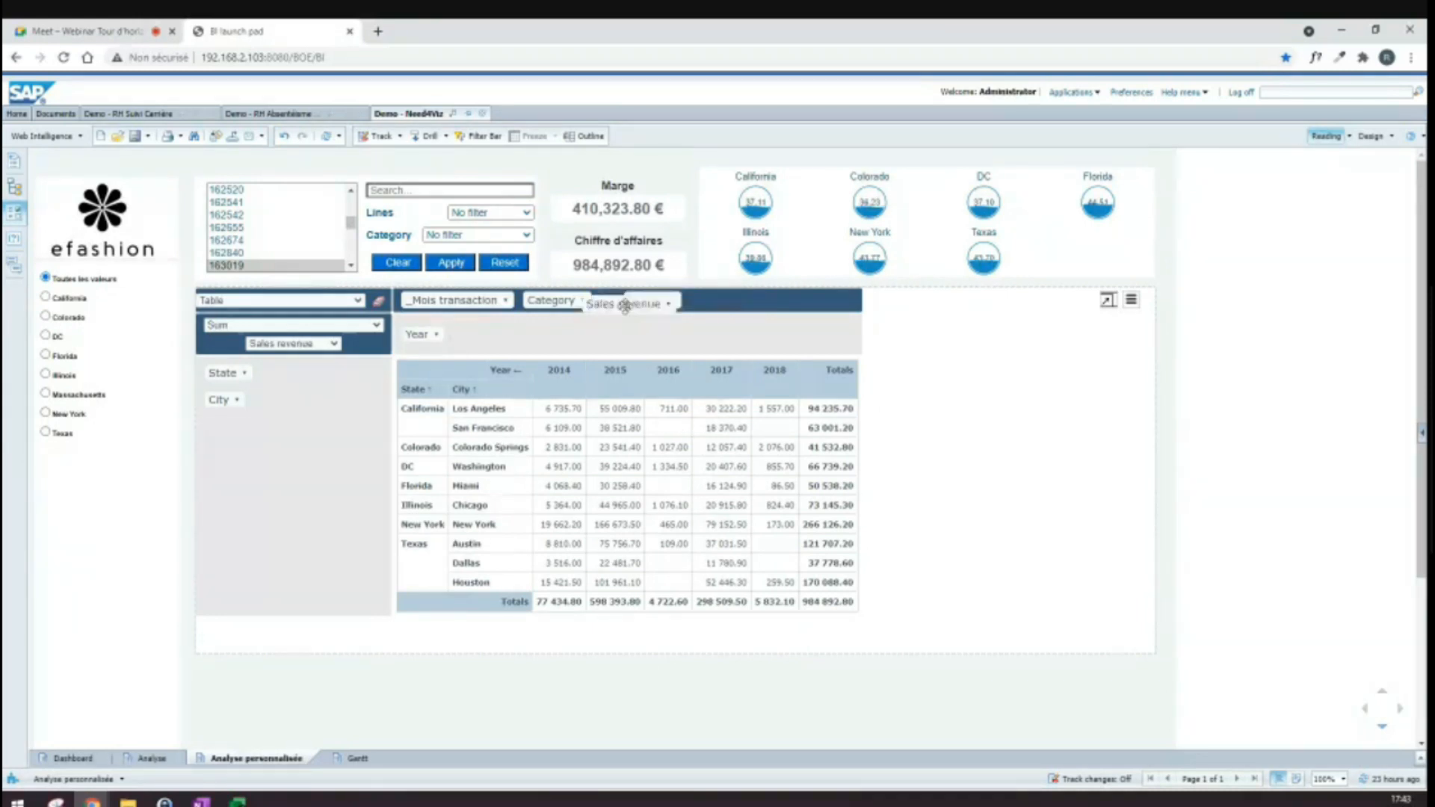
Step: Switch the pivot table's summed measure to Margin and back to Sales revenue
{"action": "left_click", "coordinate": [284, 344]}
{"action": "left_click", "coordinate": [298, 446]}
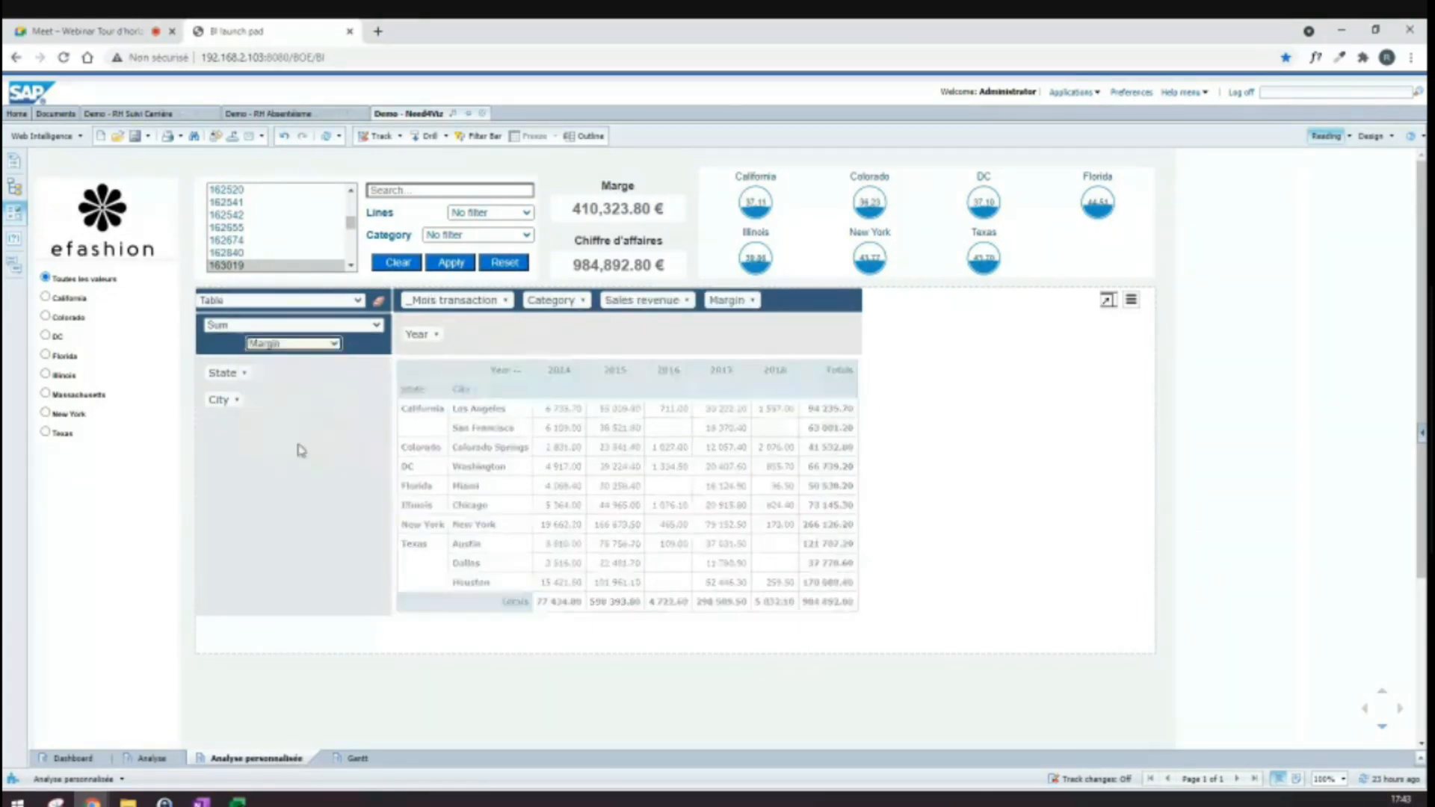
{"action": "left_click", "coordinate": [302, 345]}
{"action": "left_click", "coordinate": [287, 438]}
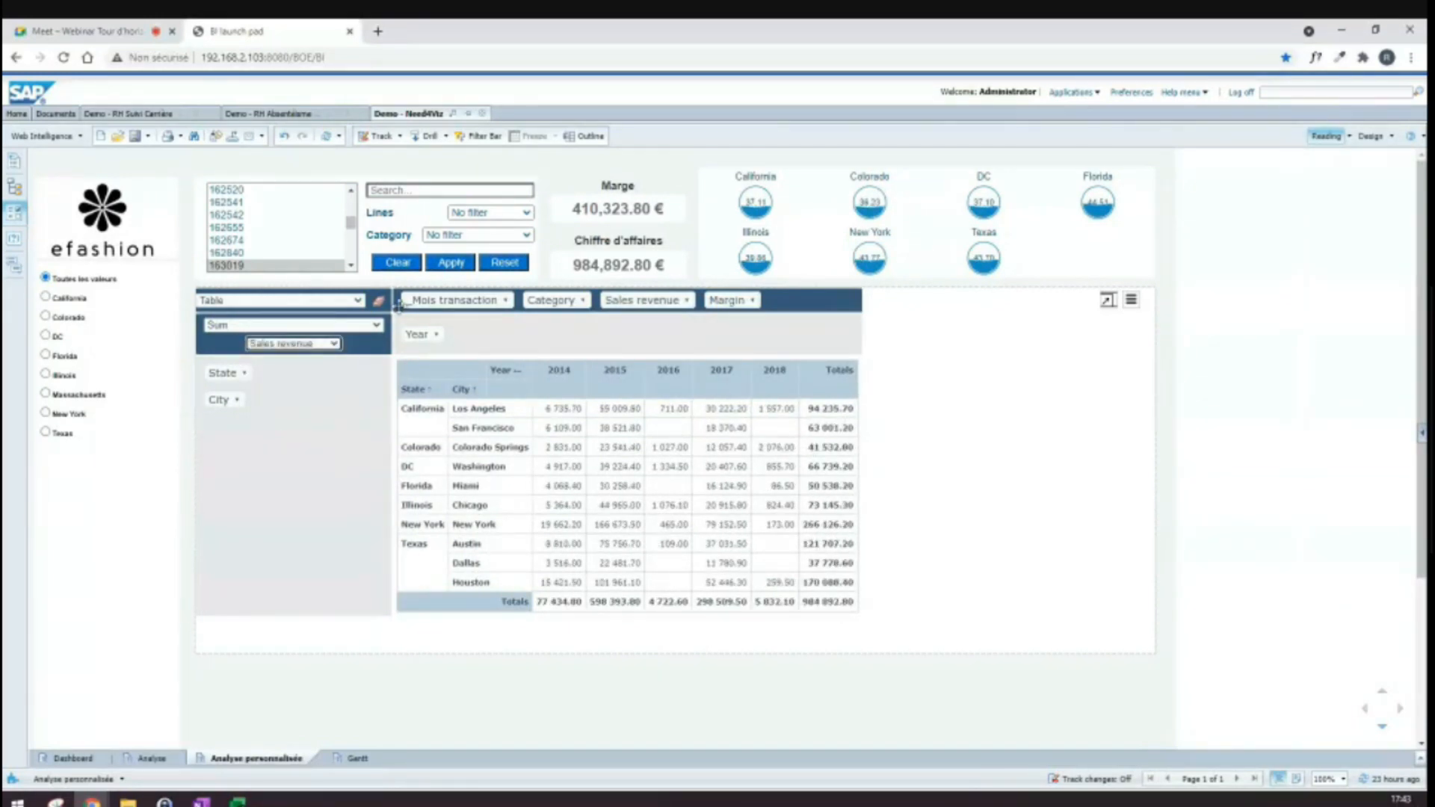
Step: Try the Bar Chart and Line Chart displays for the pivot table
{"action": "left_click", "coordinate": [309, 301]}
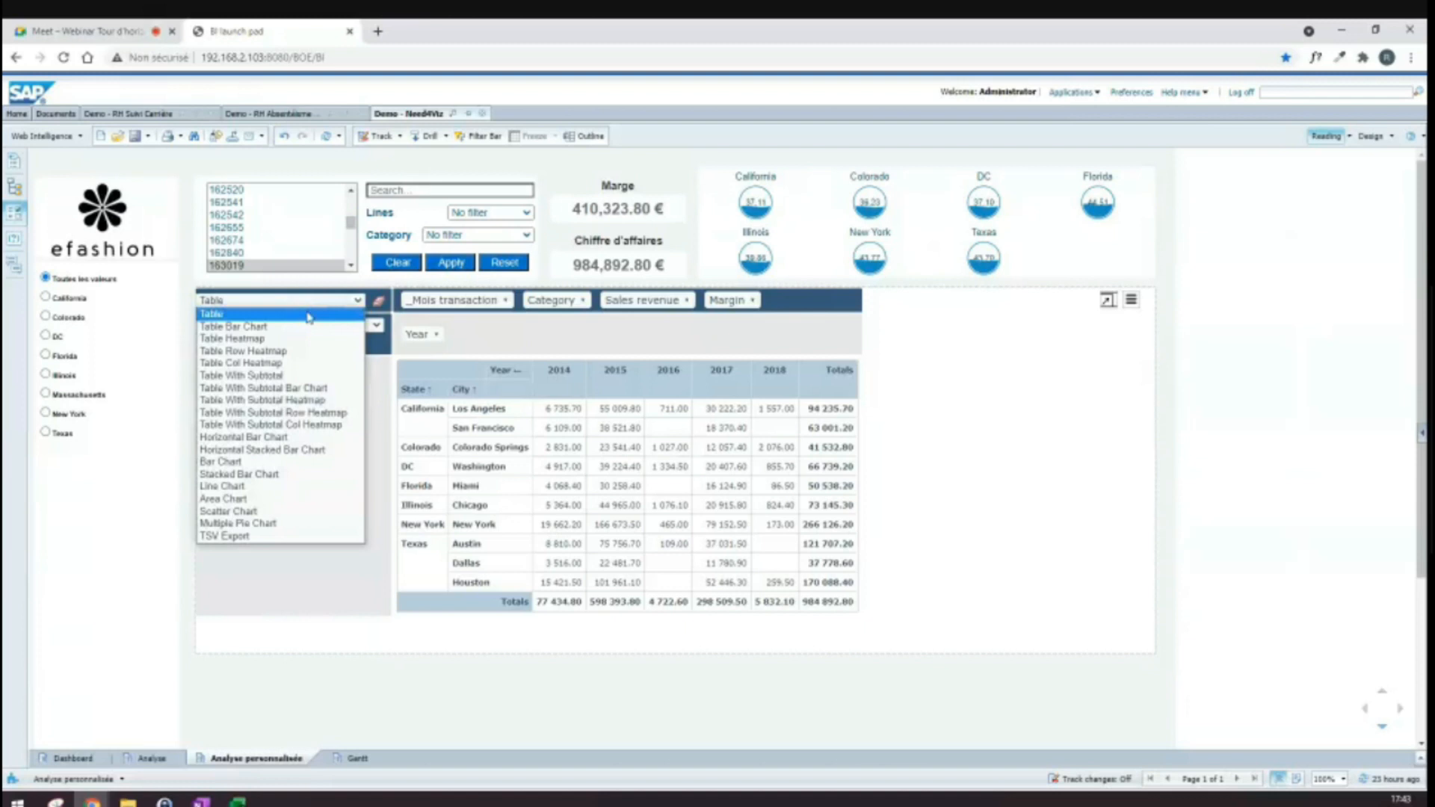
{"action": "left_click", "coordinate": [283, 462]}
{"action": "left_click", "coordinate": [283, 297]}
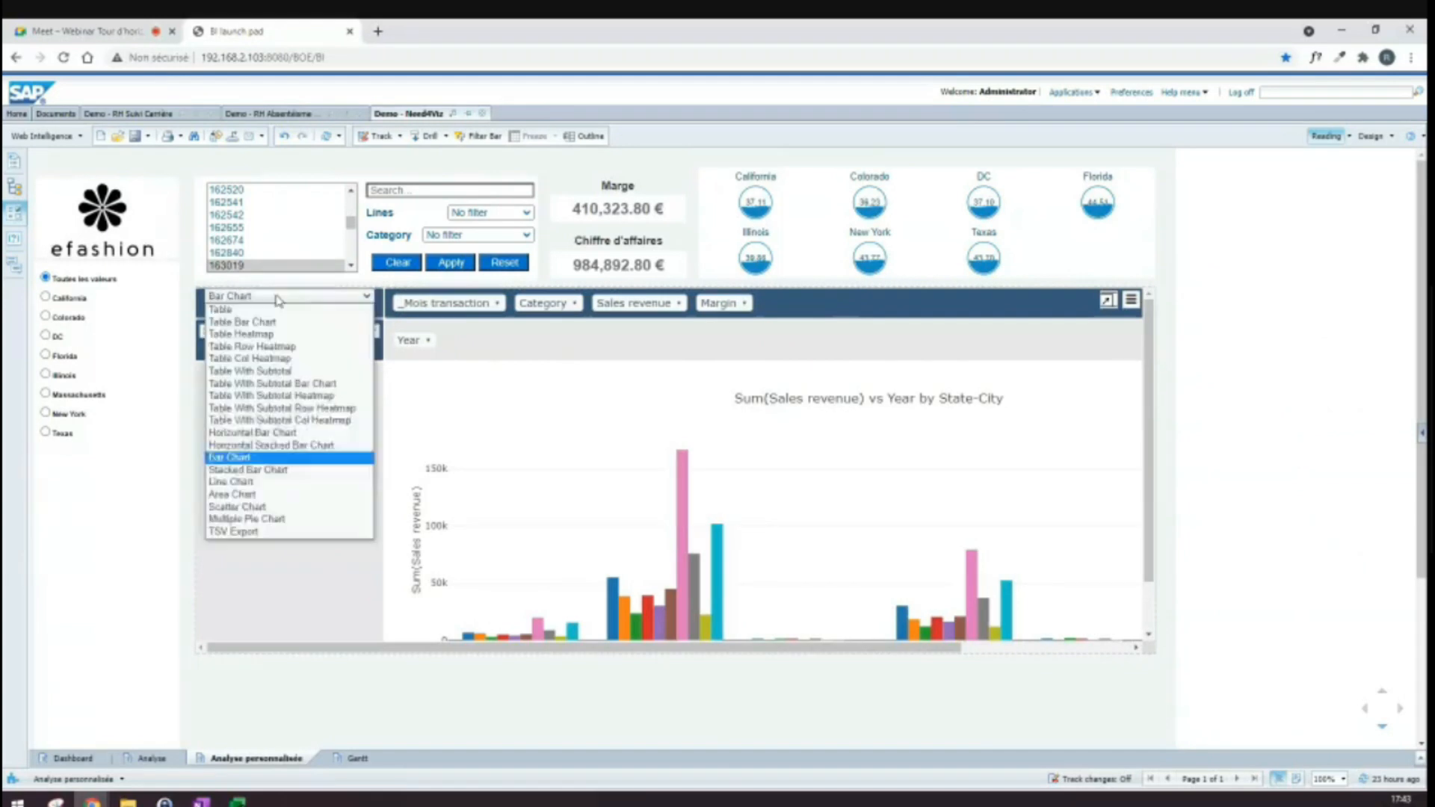
{"action": "left_click", "coordinate": [294, 485]}
Step: Display the pivot data by state and city as a Horizontal Bar Chart and look over its bars
{"action": "left_click", "coordinate": [283, 299]}
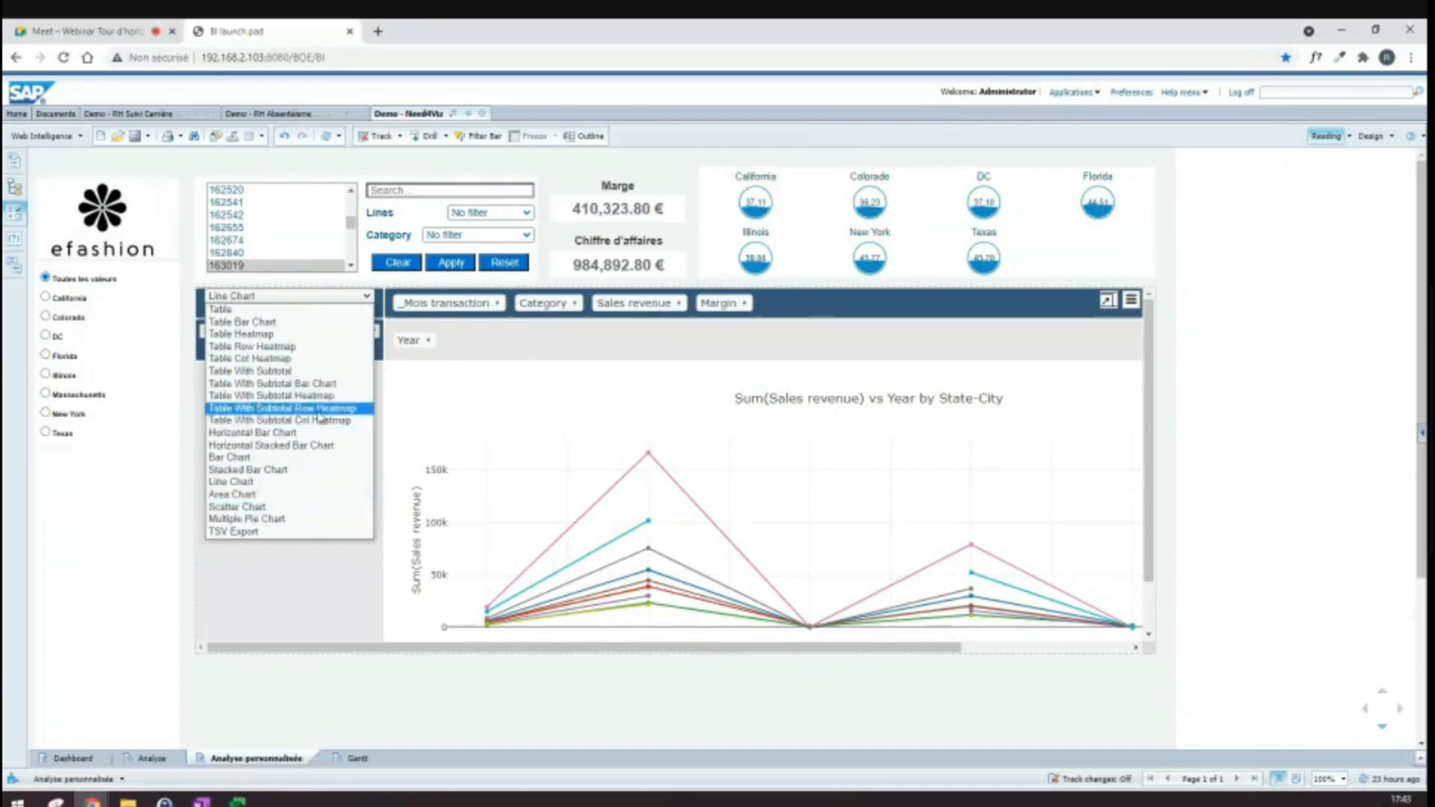
{"action": "left_click", "coordinate": [304, 432]}
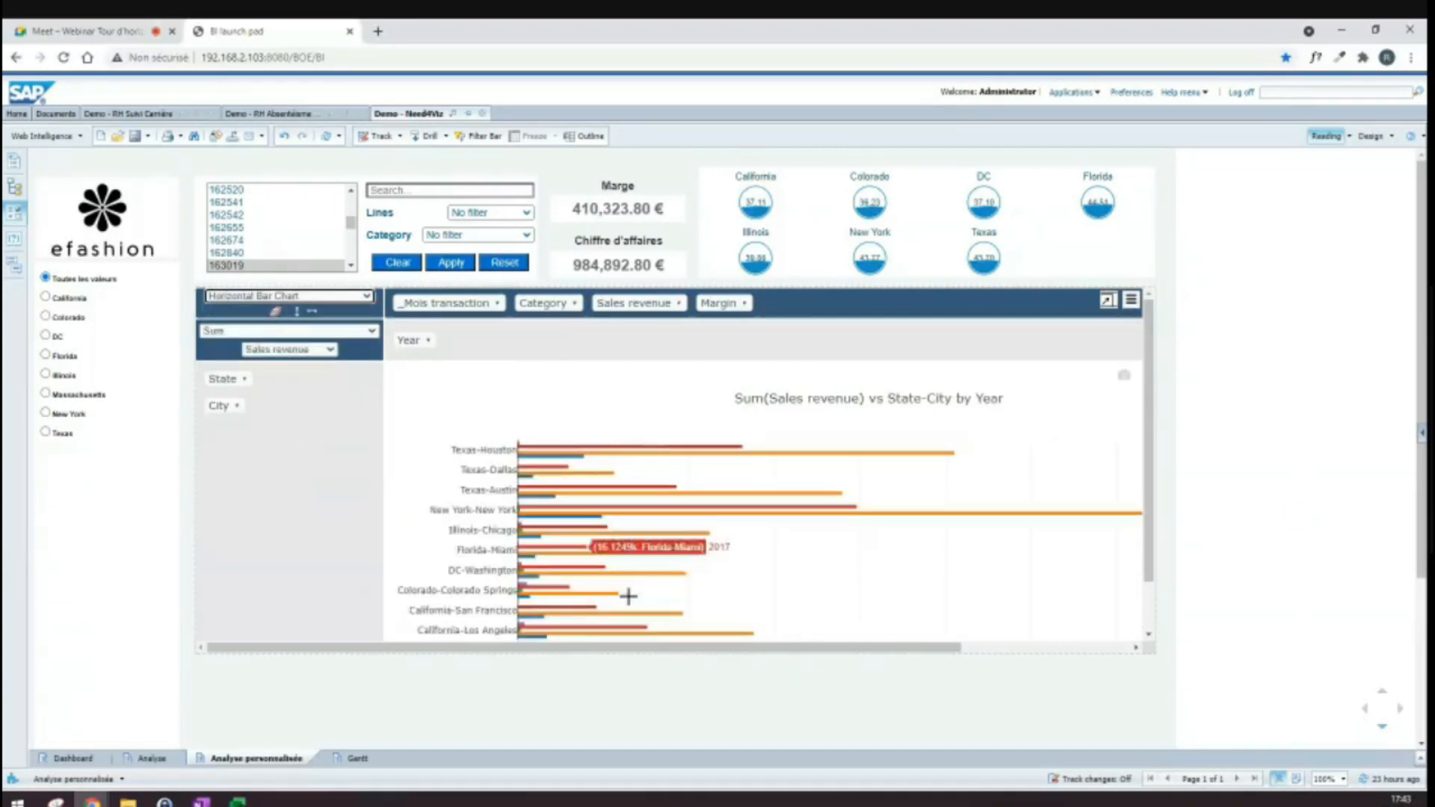
{"action": "scroll", "coordinate": [674, 539], "scroll_direction": "down", "scroll_amount": 1}
{"action": "scroll", "coordinate": [643, 544], "scroll_direction": "up", "scroll_amount": 1}
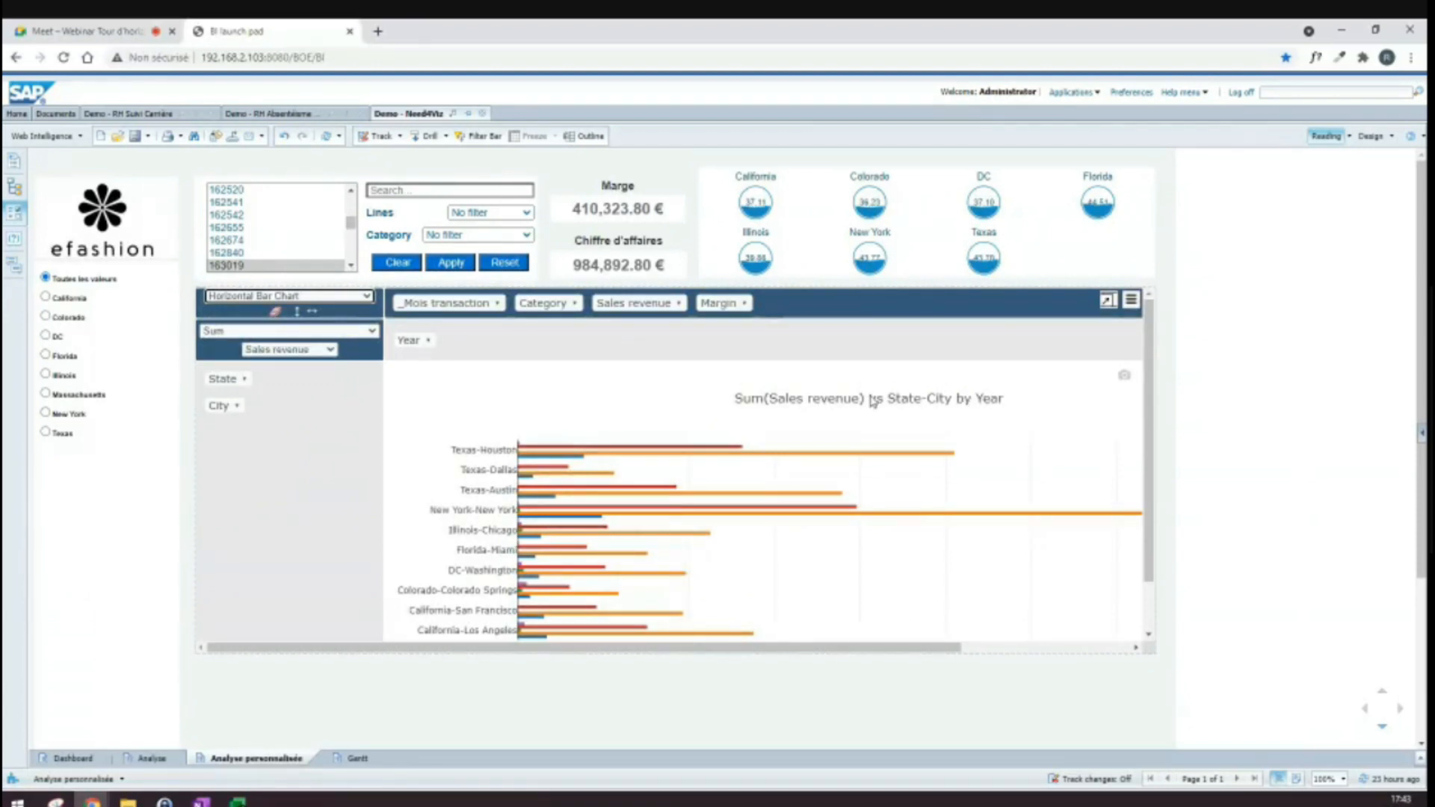
Step: Set the pivot chart's aggregation to Average, keeping Sales revenue as the measure
{"action": "left_click", "coordinate": [311, 333]}
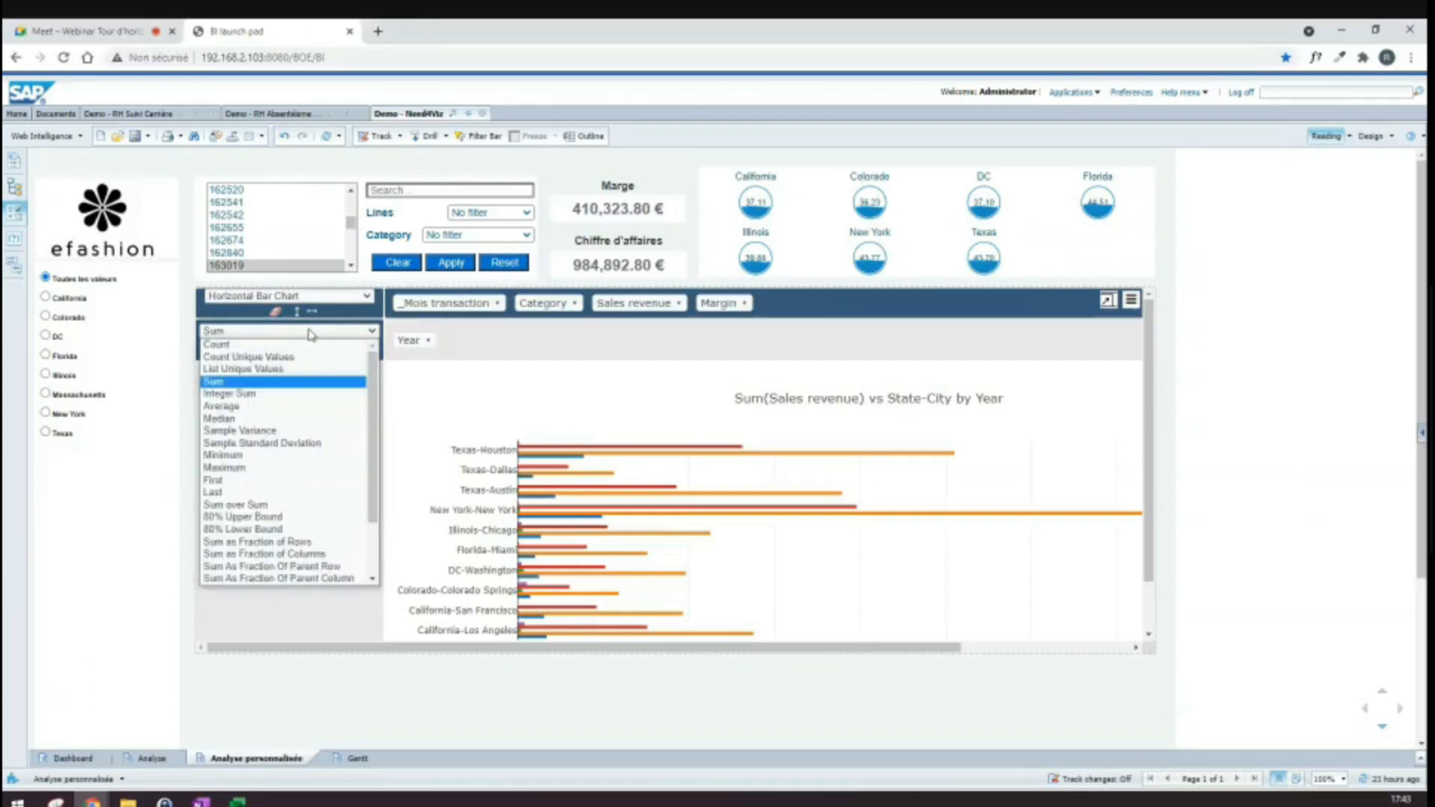
{"action": "left_click", "coordinate": [310, 333]}
{"action": "left_click", "coordinate": [299, 331]}
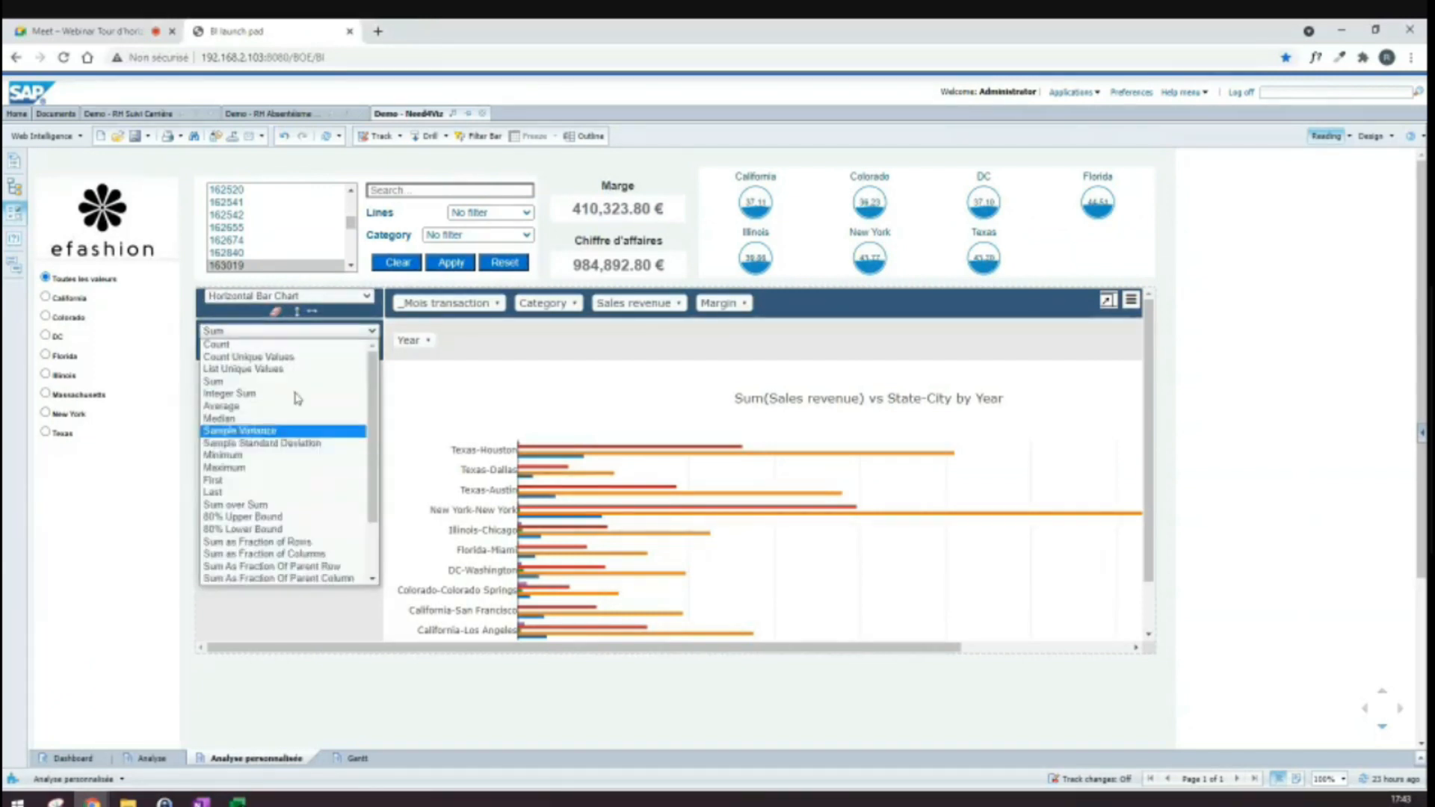
{"action": "scroll", "coordinate": [292, 396], "scroll_direction": "down", "scroll_amount": 2}
{"action": "scroll", "coordinate": [294, 415], "scroll_direction": "up", "scroll_amount": 2}
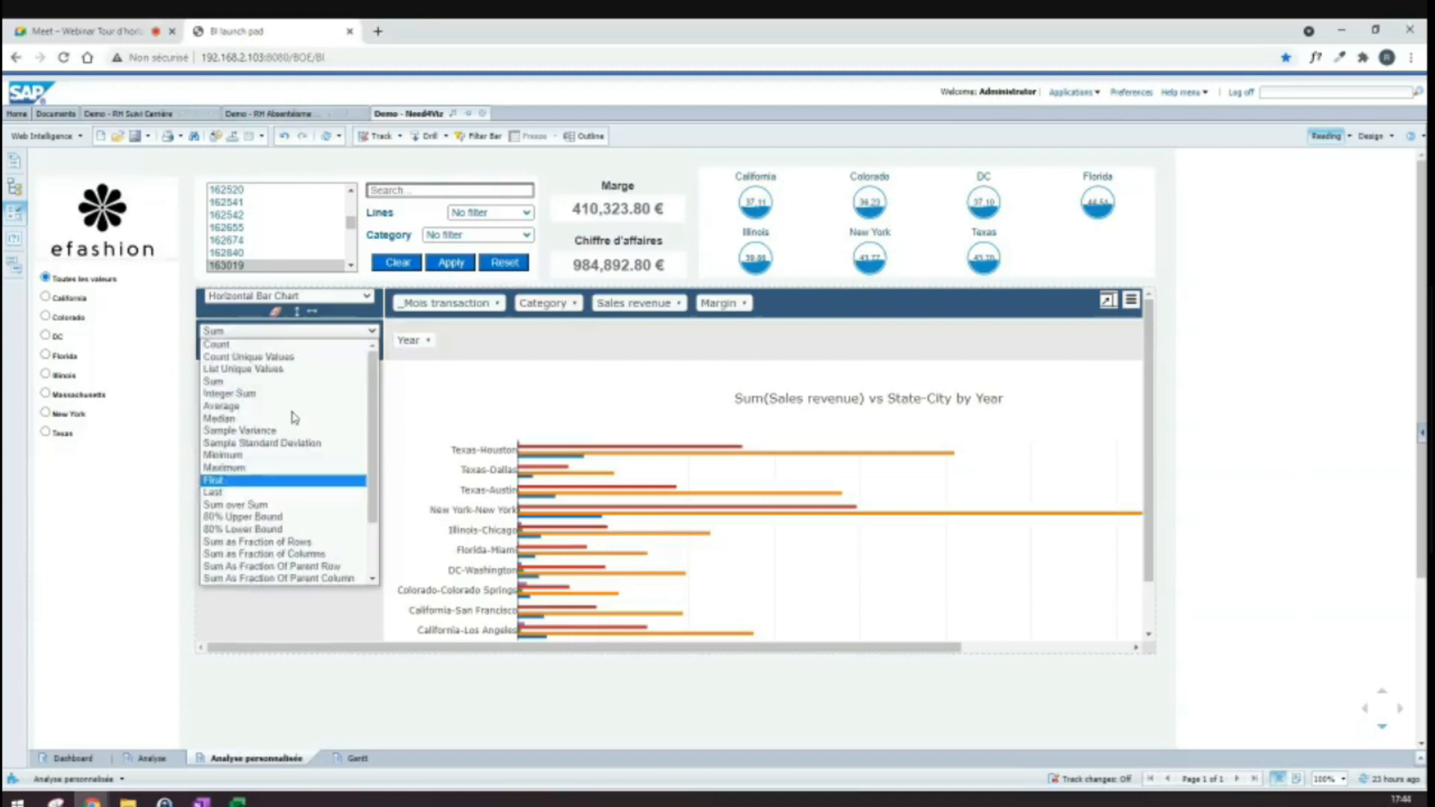
{"action": "left_click", "coordinate": [280, 409]}
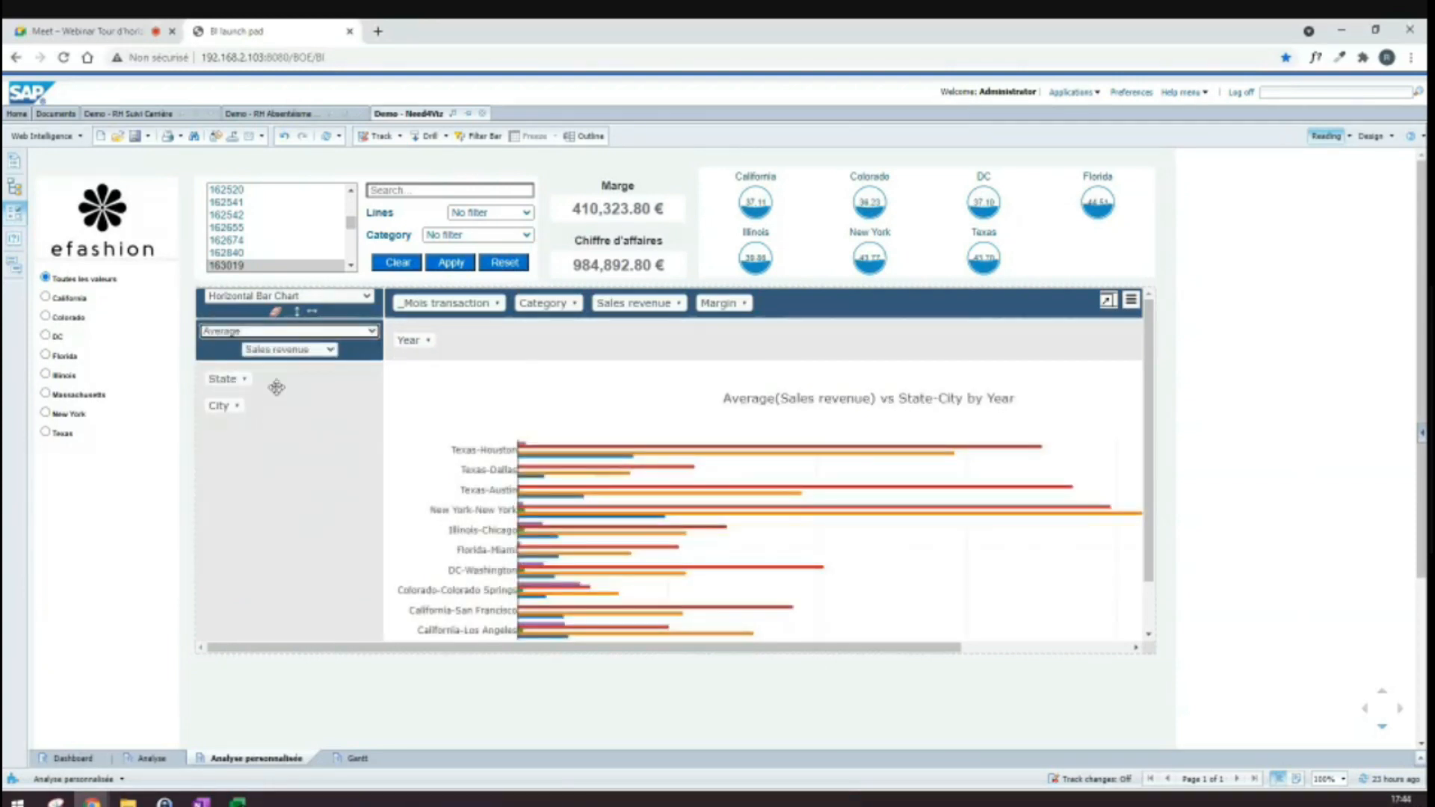
{"action": "left_click", "coordinate": [277, 351]}
{"action": "left_click", "coordinate": [276, 353]}
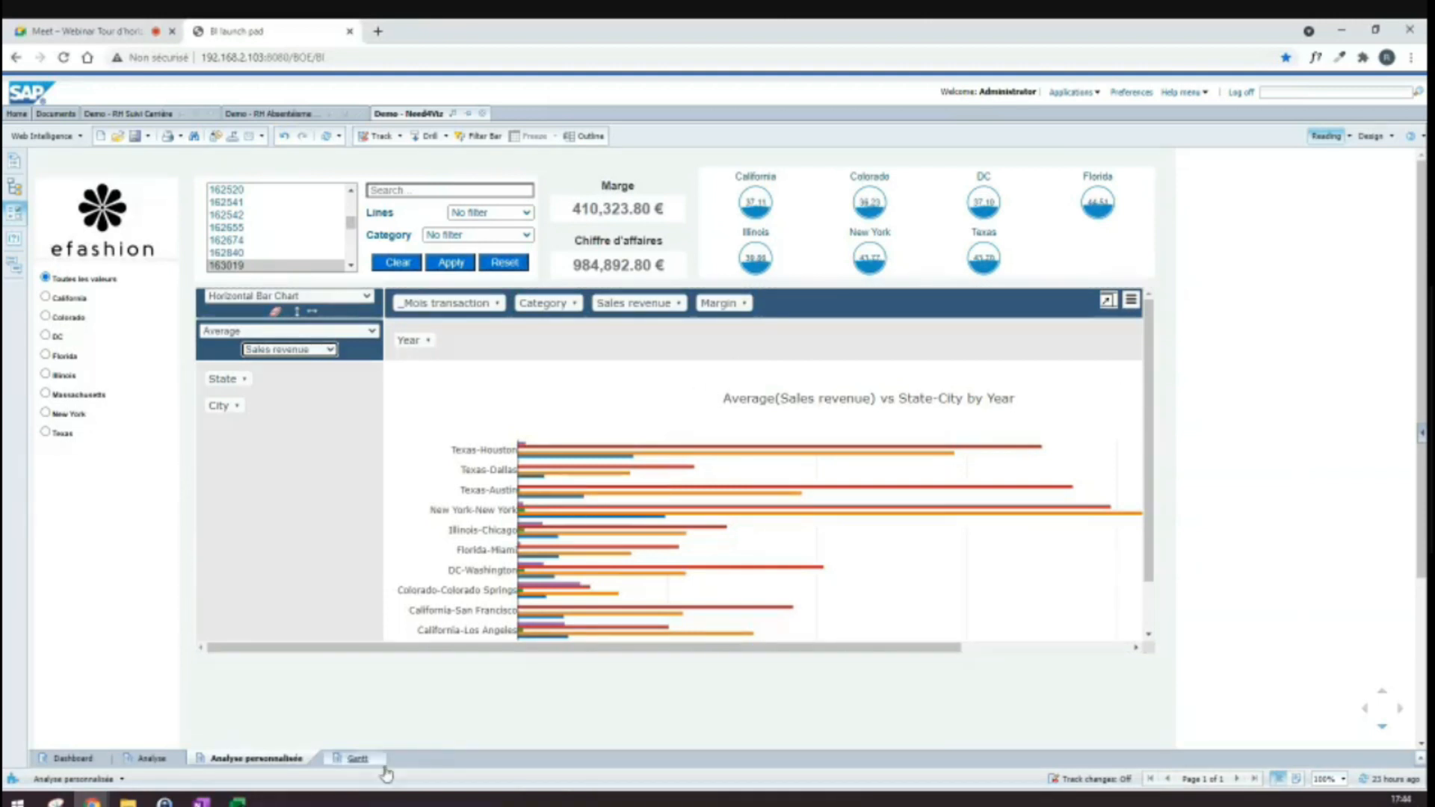
Step: Open the Gantt report and expand the AVV task group
{"action": "left_click", "coordinate": [351, 758]}
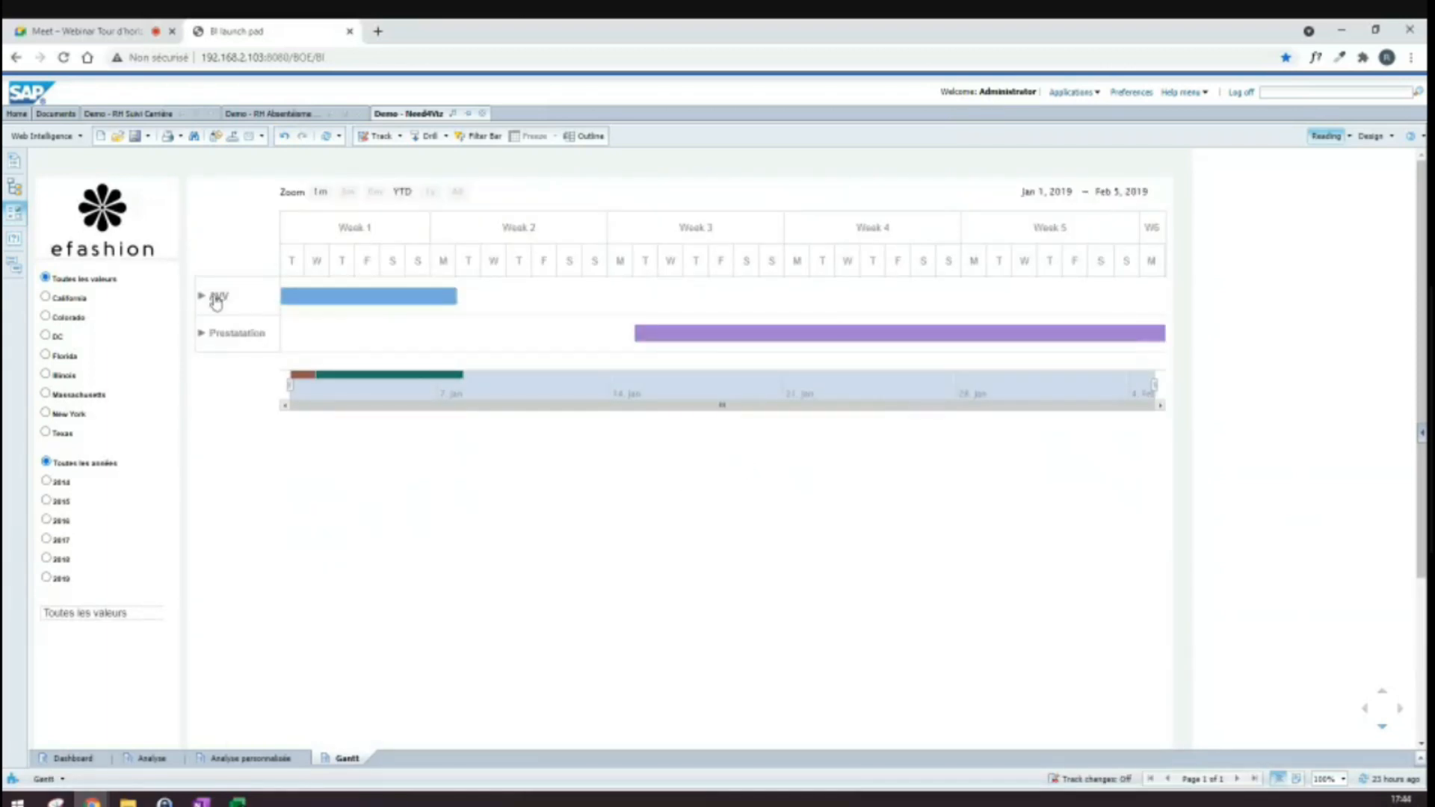
{"action": "left_click", "coordinate": [212, 297]}
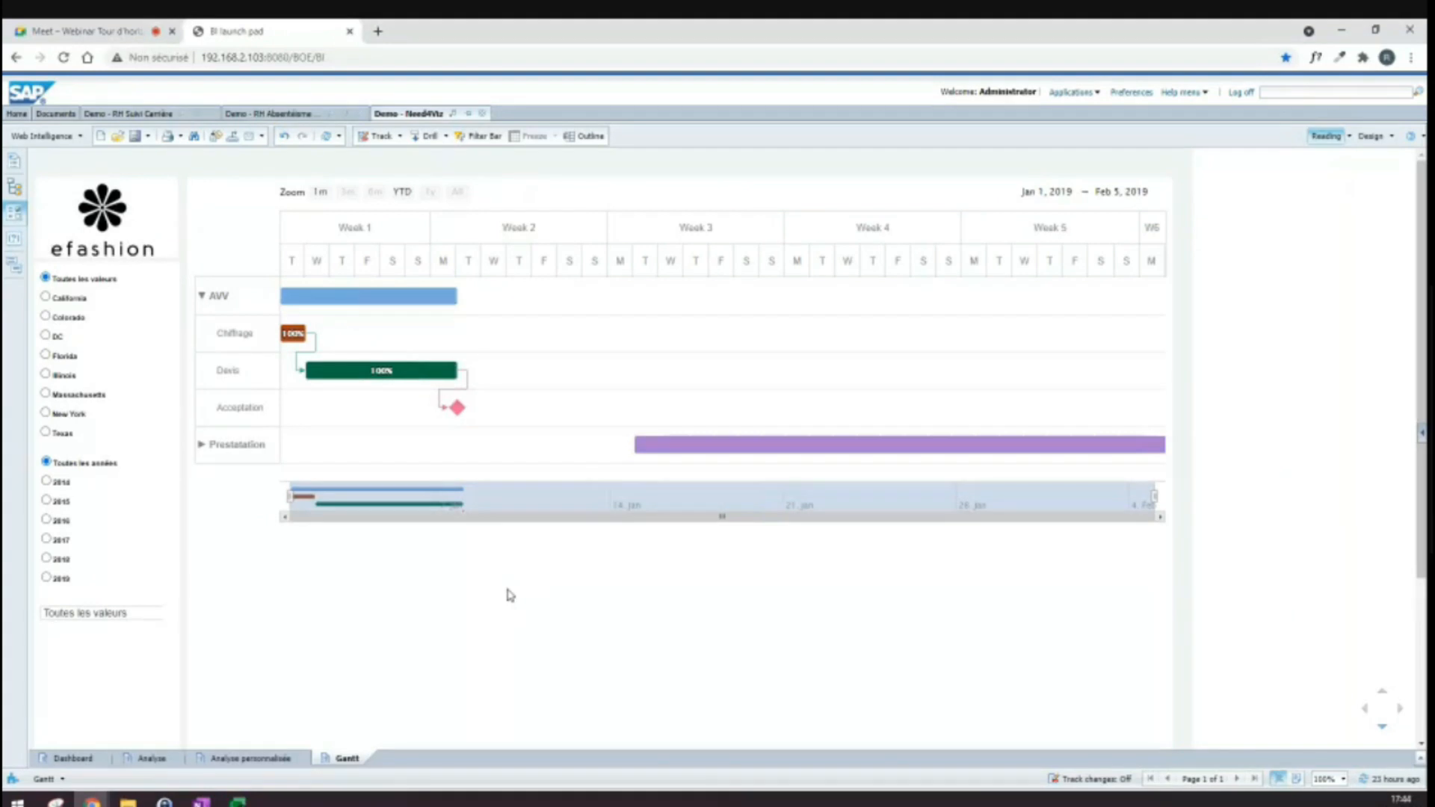
Step: Switch the document to Design mode and open the complete catalogue of insertable charts
{"action": "left_click", "coordinate": [1370, 136]}
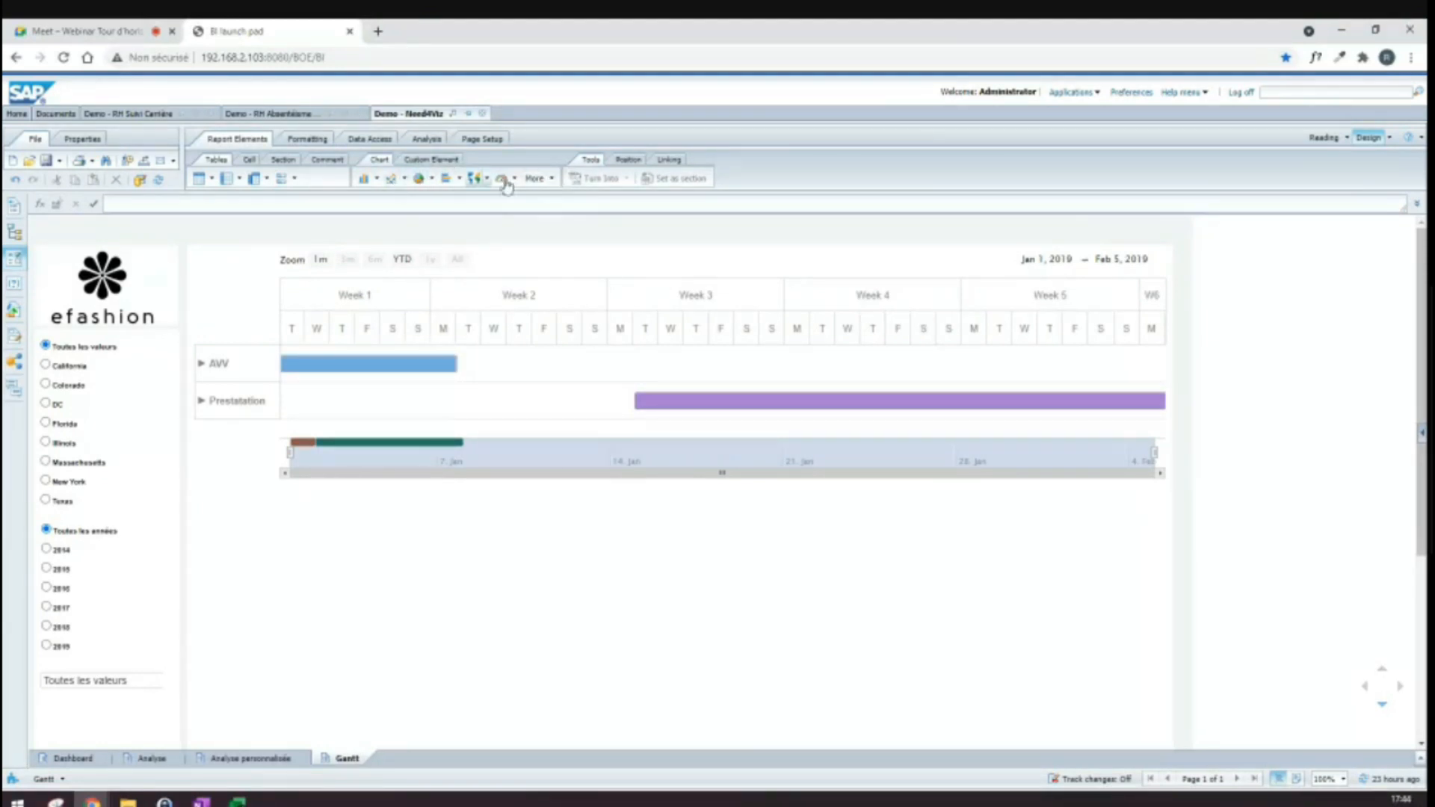
{"action": "left_click", "coordinate": [535, 178]}
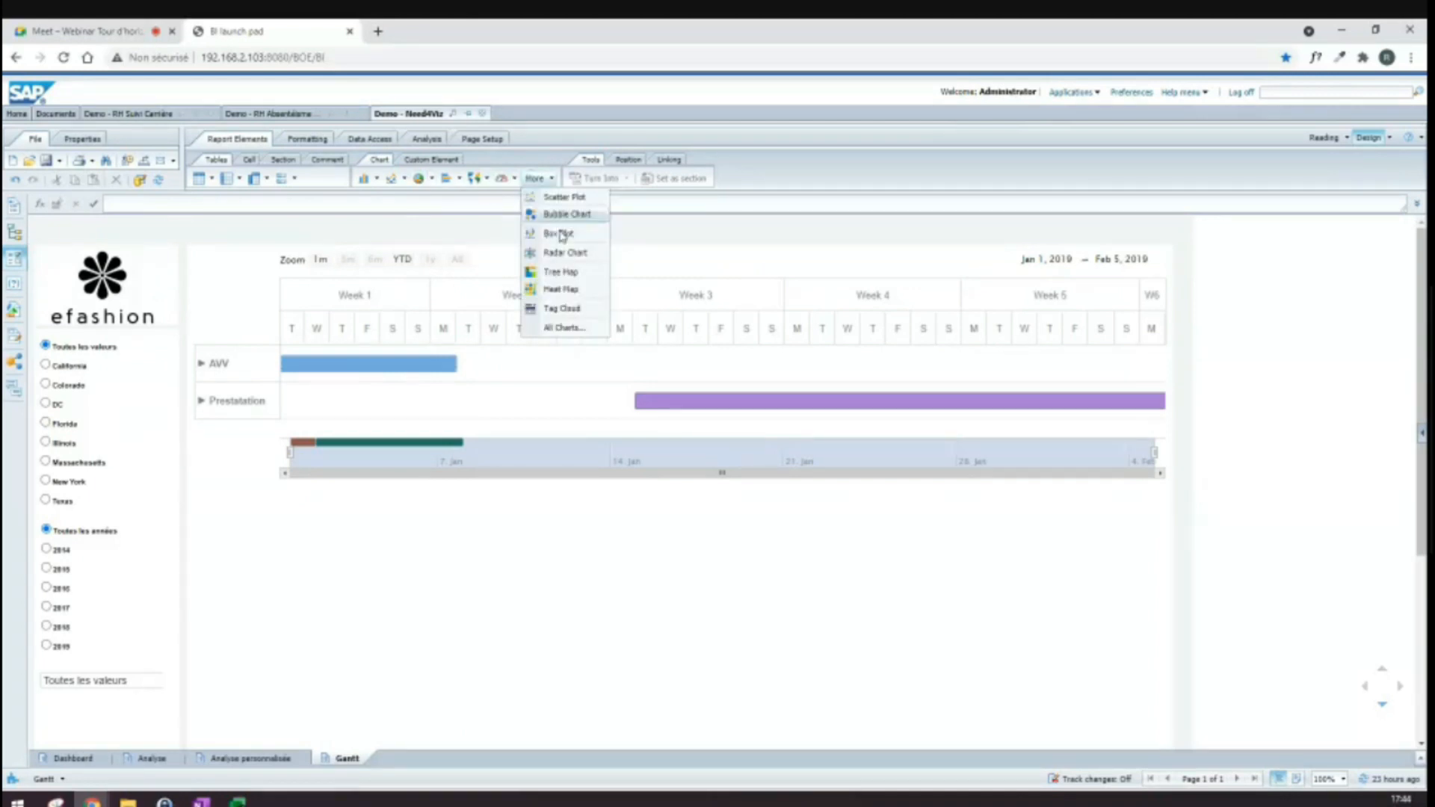
{"action": "left_click", "coordinate": [562, 336]}
Step: Place a new element below the Gantt report and review the N4V chart types from Bars to MultiGraph
{"action": "left_click_drag", "start_coordinate": [531, 400], "coordinate": [418, 613]}
{"action": "scroll", "coordinate": [522, 449], "scroll_direction": "down", "scroll_amount": 4}
{"action": "left_click", "coordinate": [524, 438]}
{"action": "left_click", "coordinate": [516, 449]}
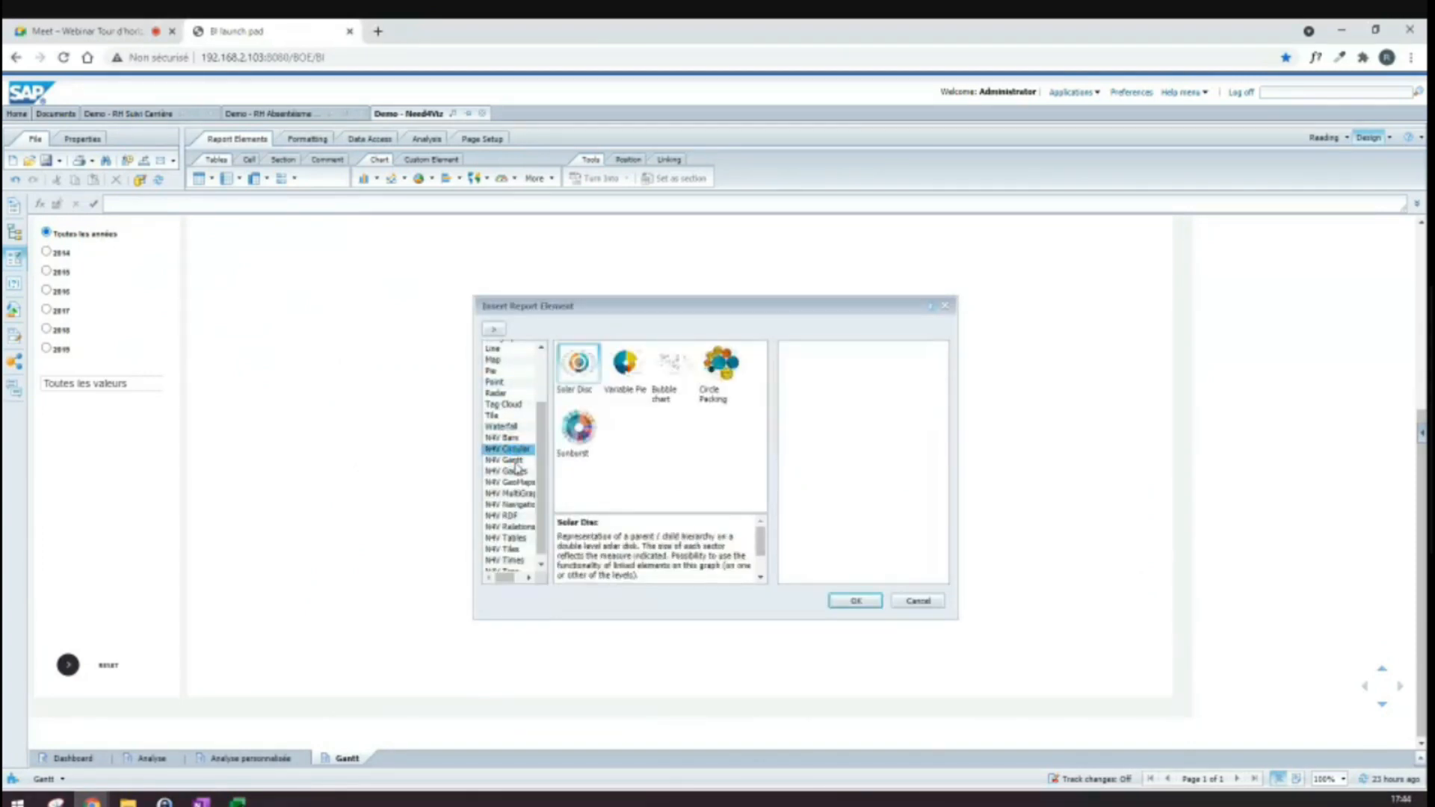
{"action": "left_click", "coordinate": [513, 460]}
{"action": "left_click", "coordinate": [513, 470]}
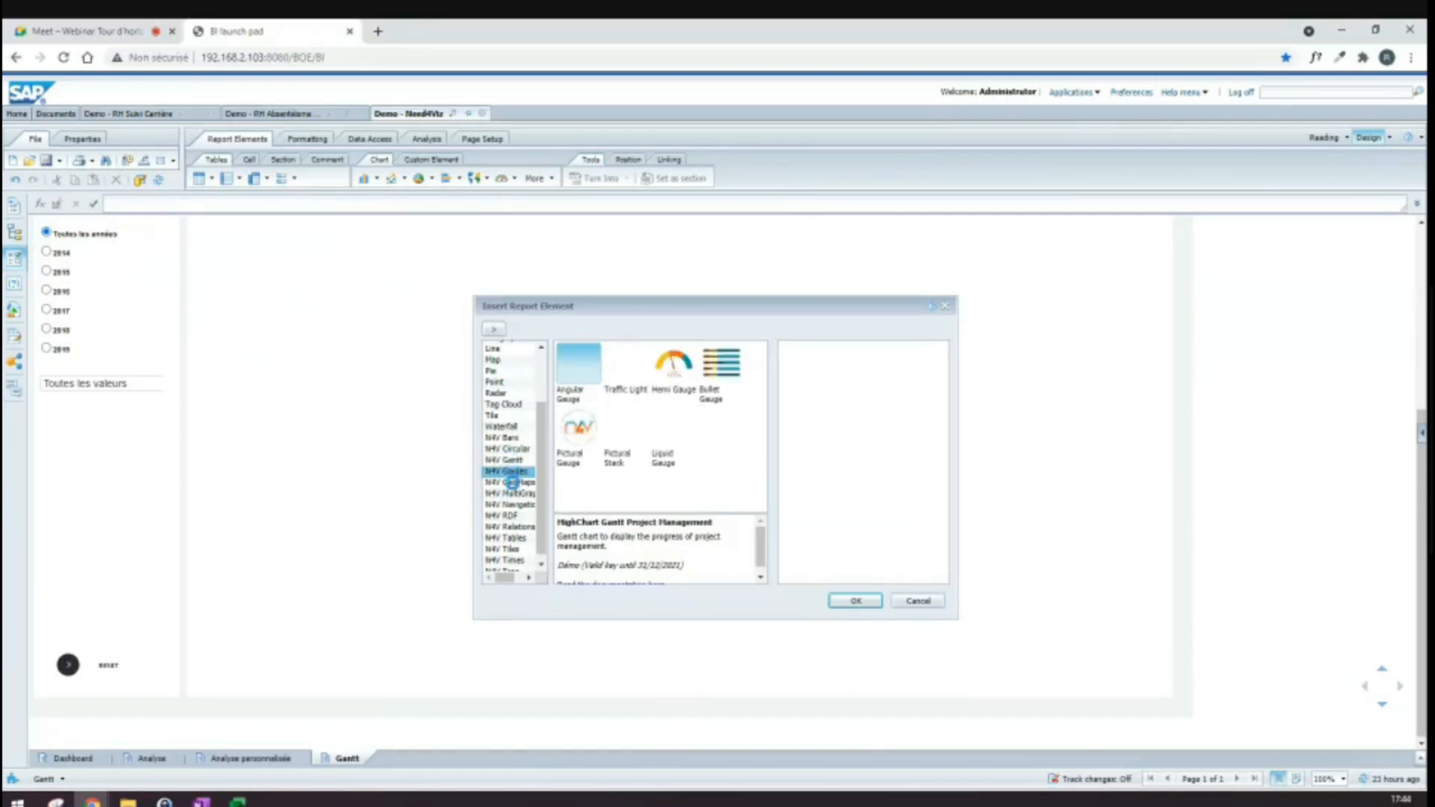
{"action": "left_click", "coordinate": [513, 482]}
{"action": "left_click", "coordinate": [512, 494]}
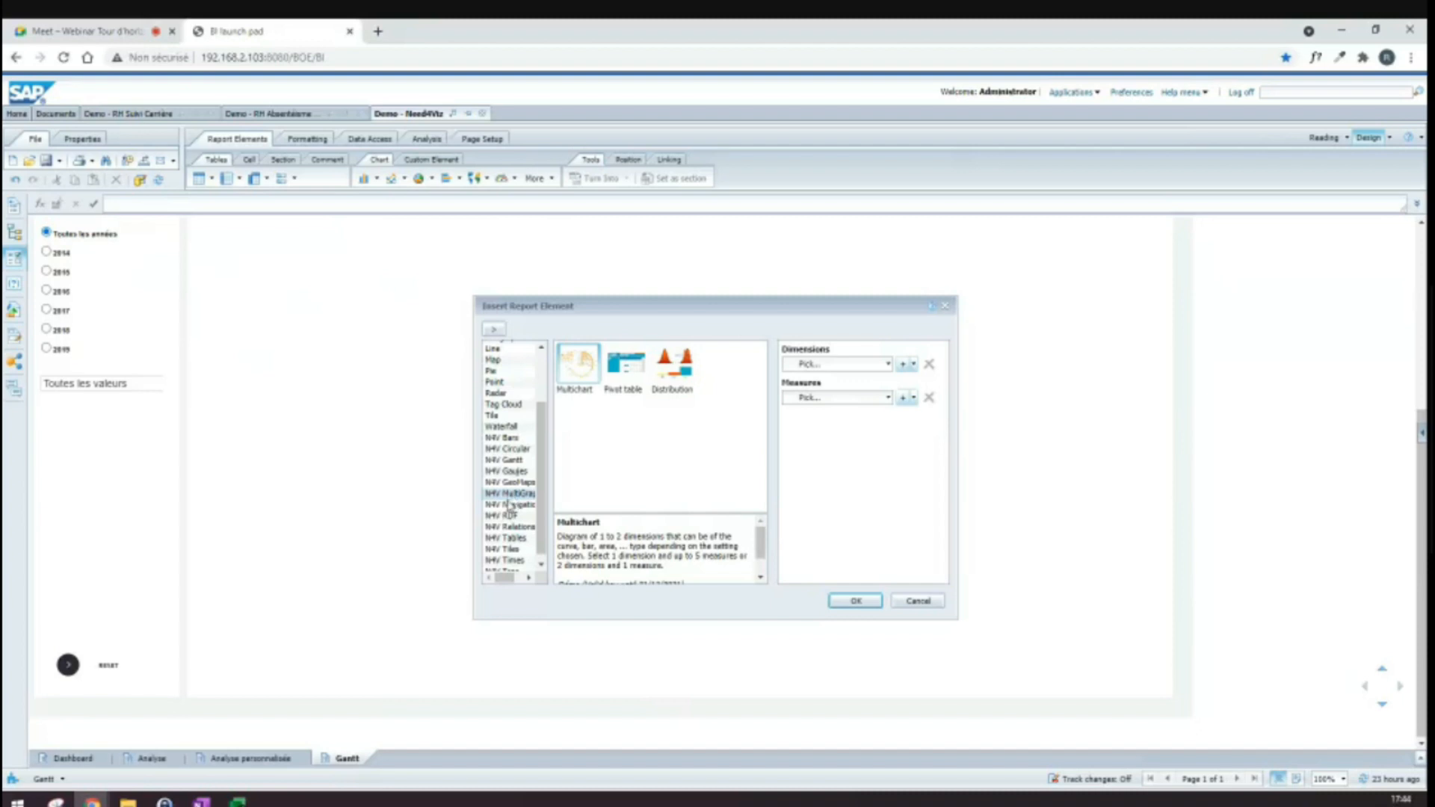
Step: Review the remaining N4V chart types, including Navigation, RDF, Relations, Tables, Tiles and Times
{"action": "key", "text": "Down"}
{"action": "key", "text": "Down"}
{"action": "key", "text": "Down"}
{"action": "key", "text": "Down"}
{"action": "key", "text": "Down"}
{"action": "key", "text": "Down"}
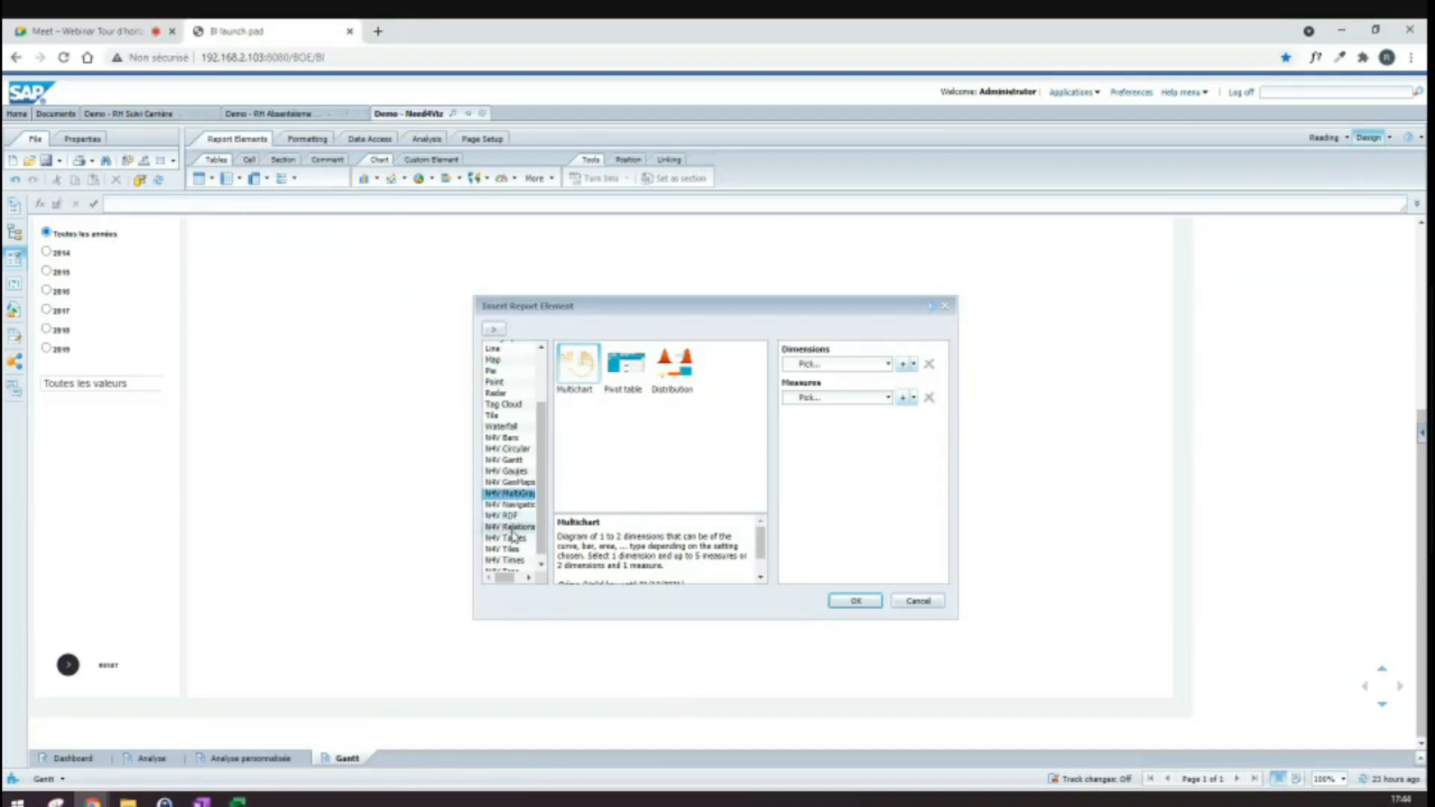
{"action": "left_click", "coordinate": [515, 531]}
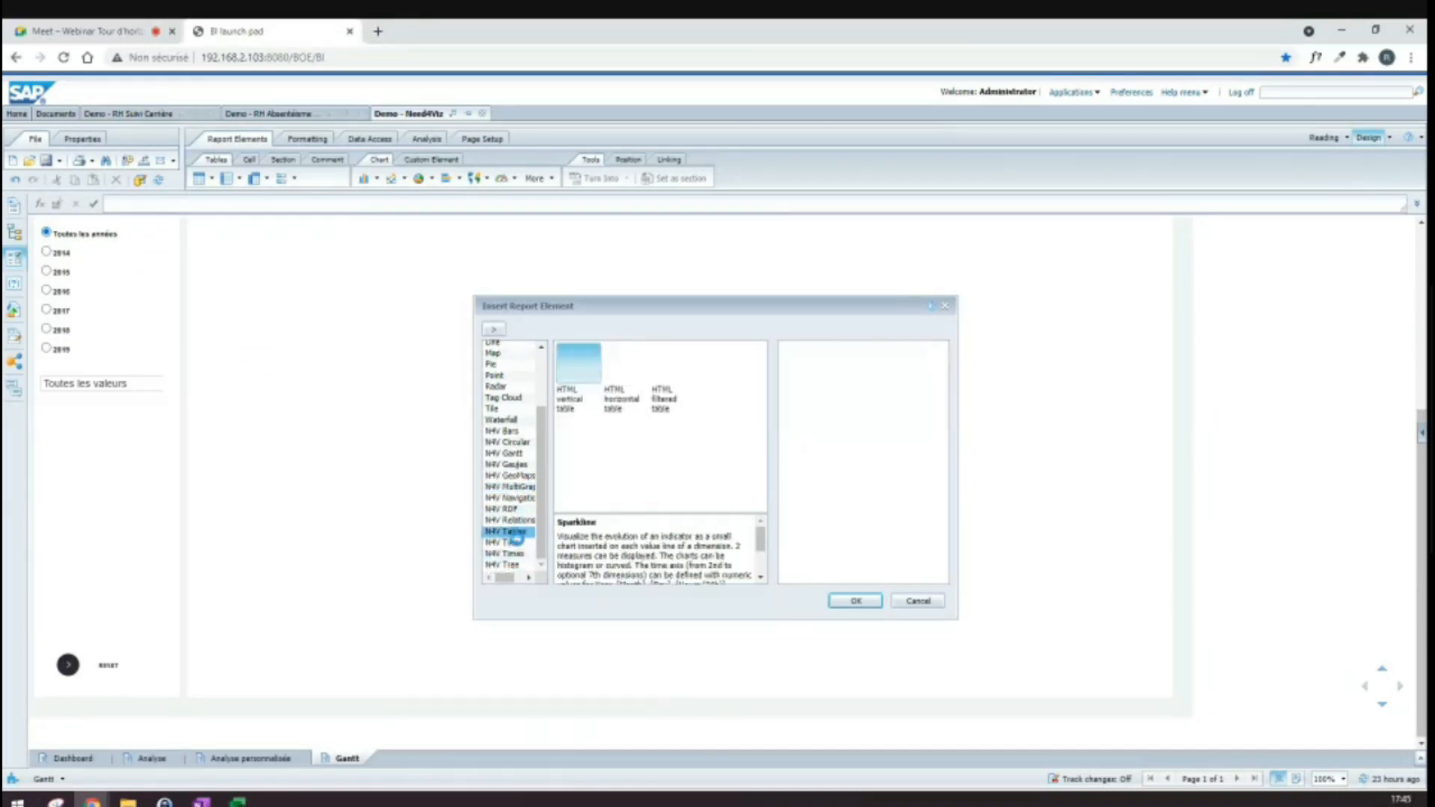
{"action": "left_click", "coordinate": [515, 519]}
{"action": "left_click", "coordinate": [514, 509]}
{"action": "left_click", "coordinate": [521, 531]}
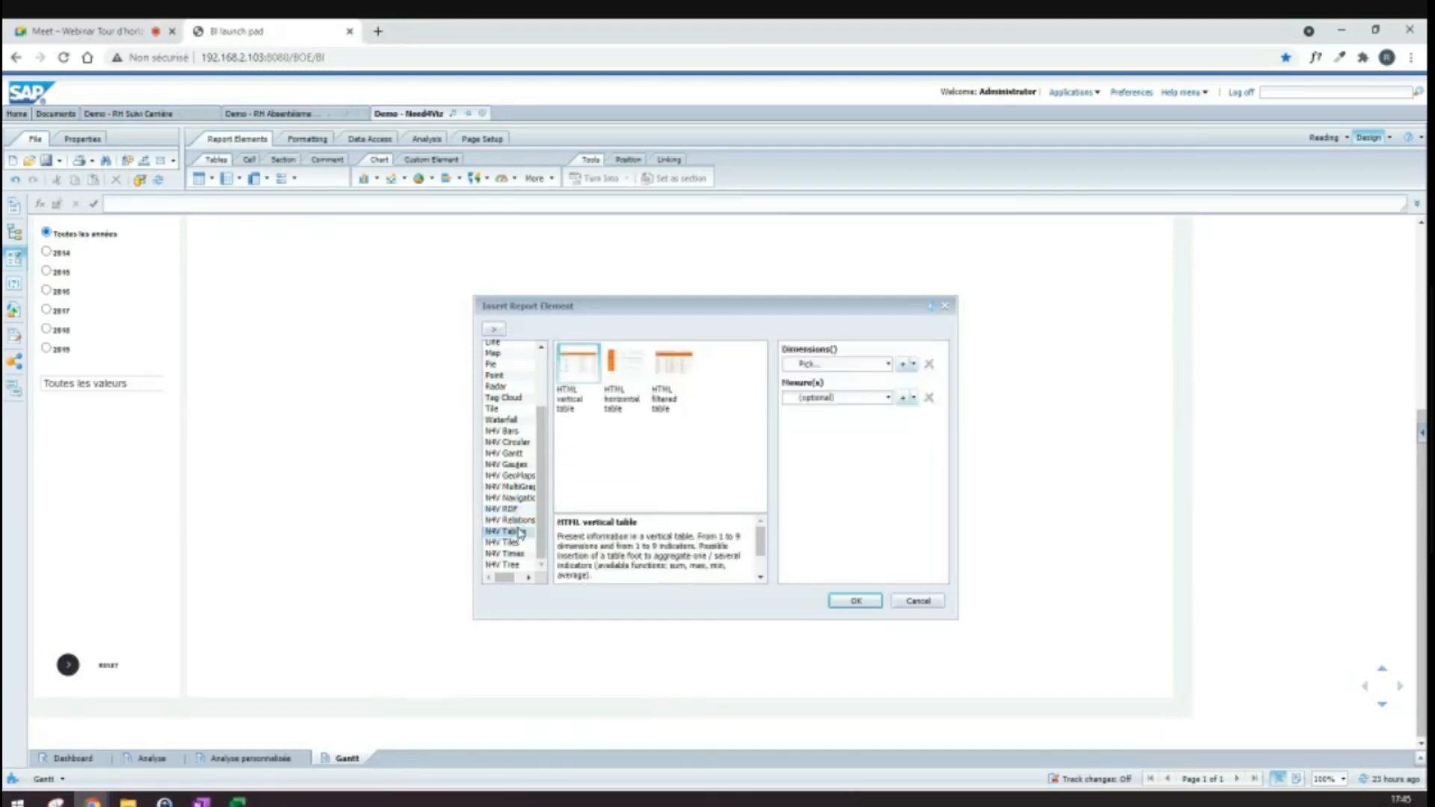
Step: Insert a Simple Sankey with City as source, Category as destination and Sales revenue as the flow weight
{"action": "left_click", "coordinate": [516, 519]}
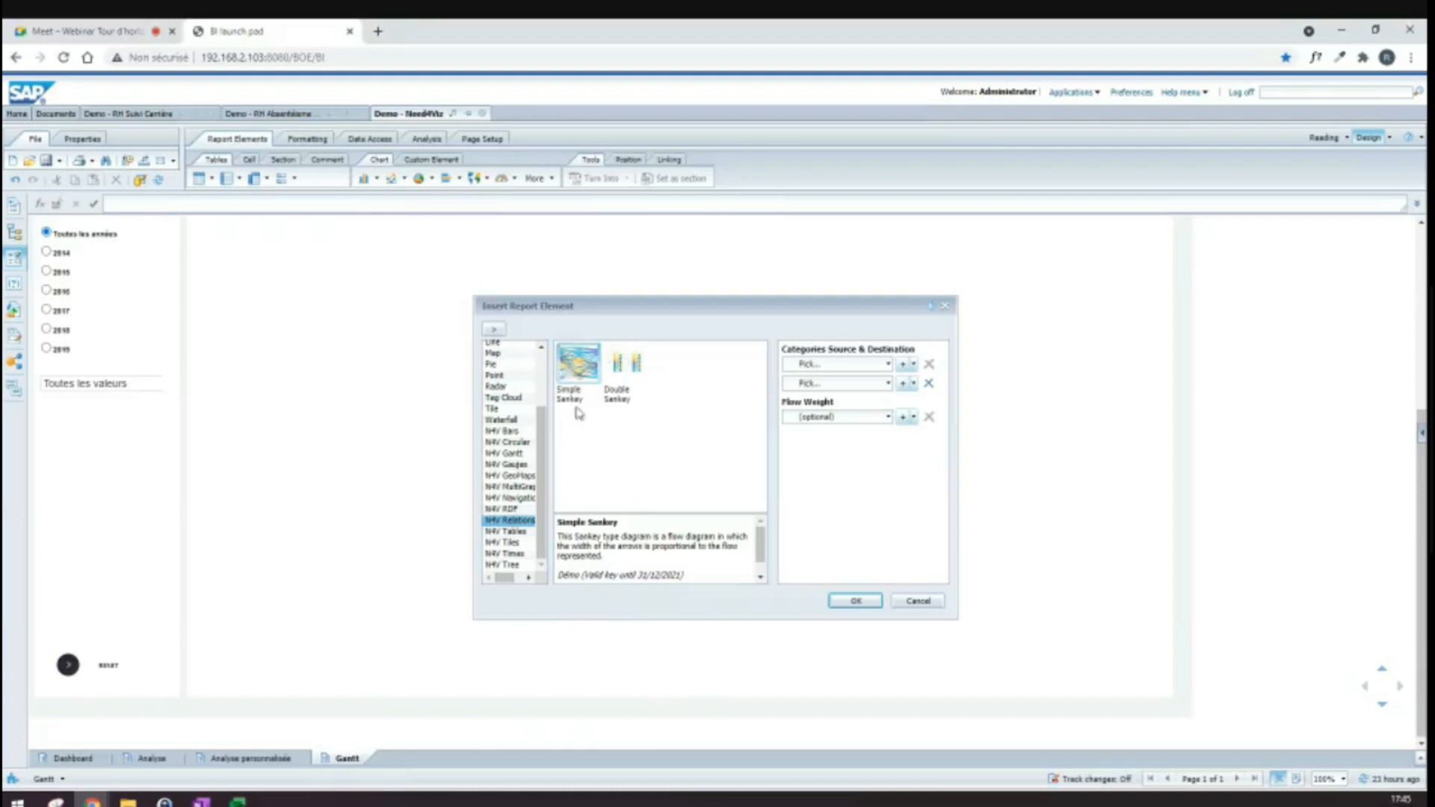
{"action": "left_click", "coordinate": [889, 365]}
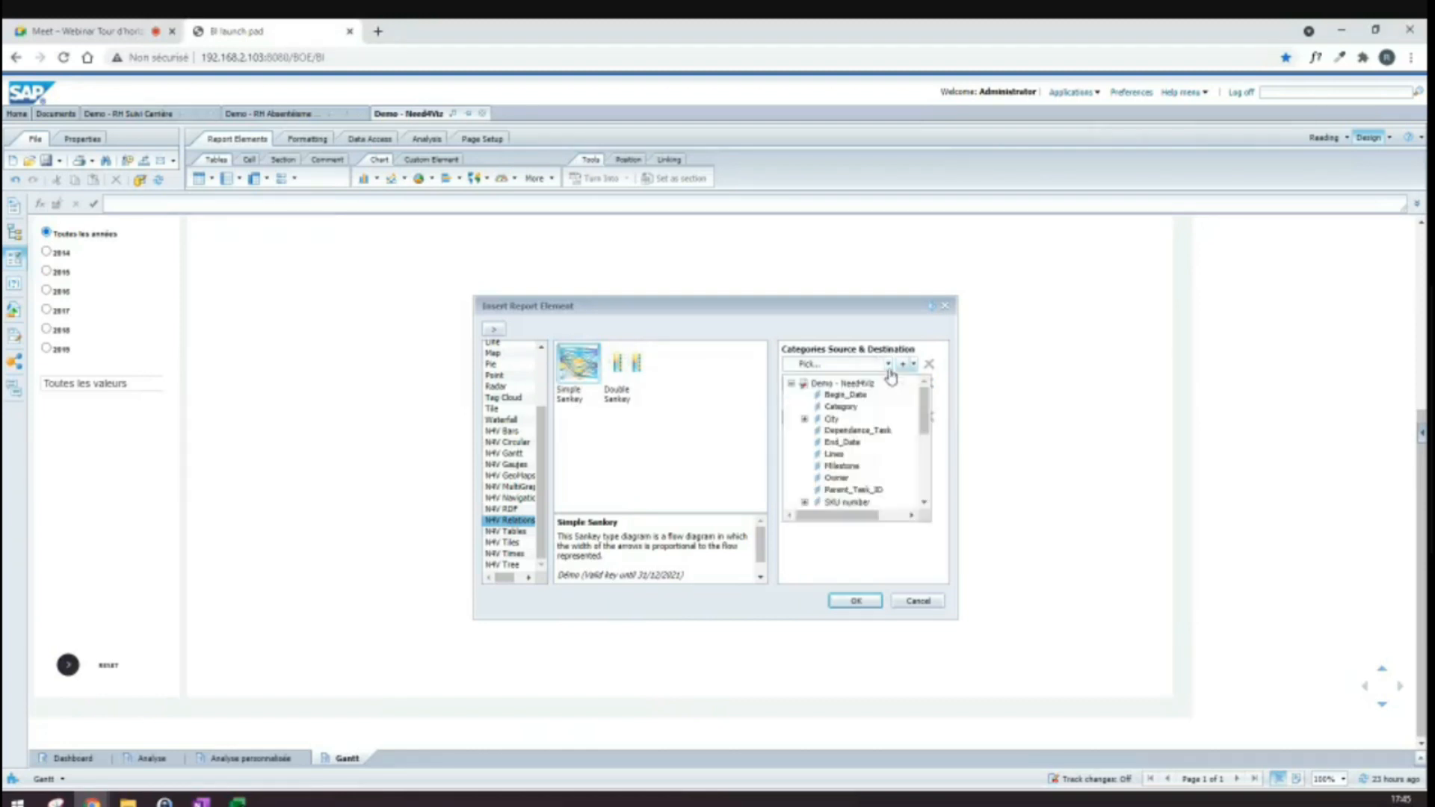
{"action": "left_click", "coordinate": [844, 421]}
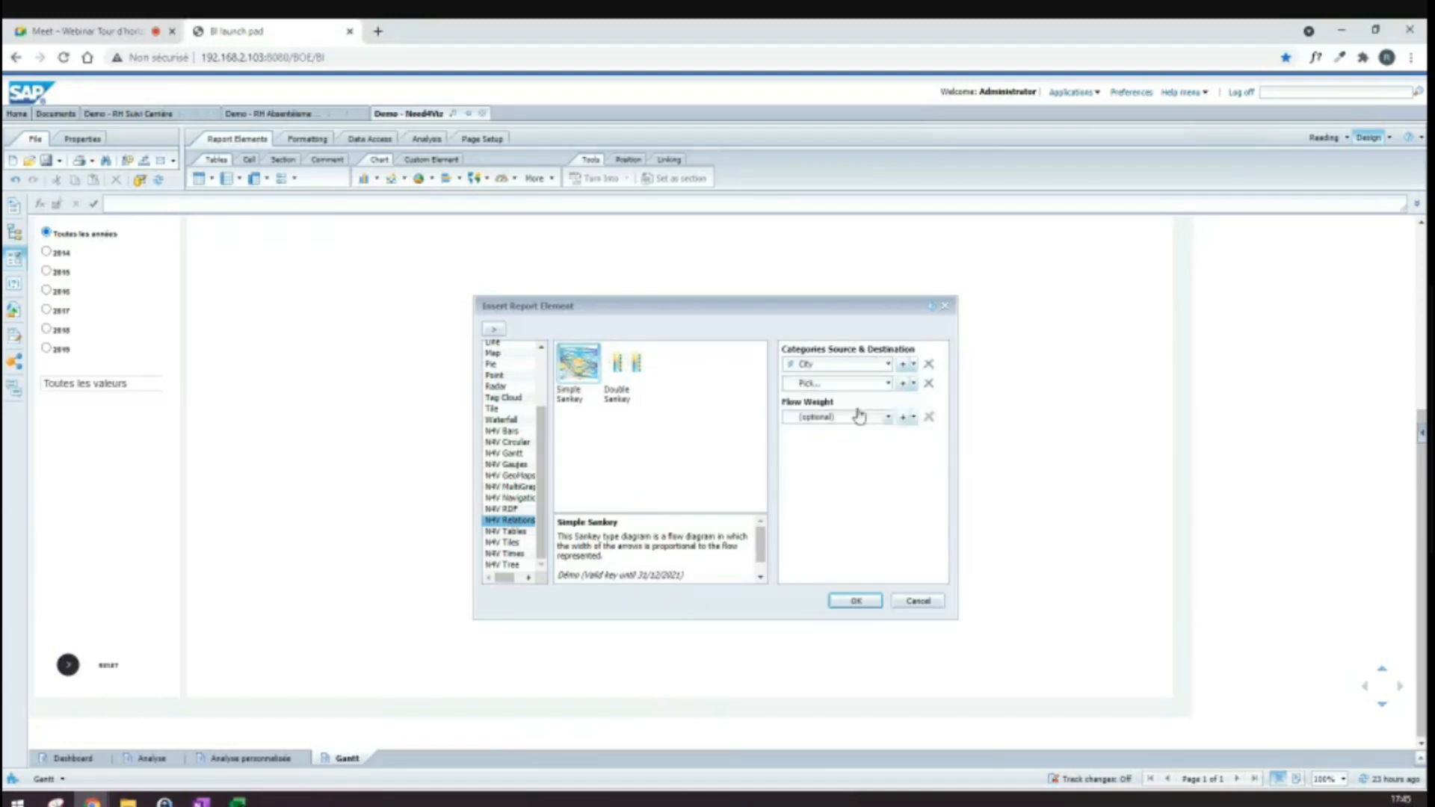
{"action": "left_click", "coordinate": [889, 384]}
{"action": "scroll", "coordinate": [873, 490], "scroll_direction": "down", "scroll_amount": 2}
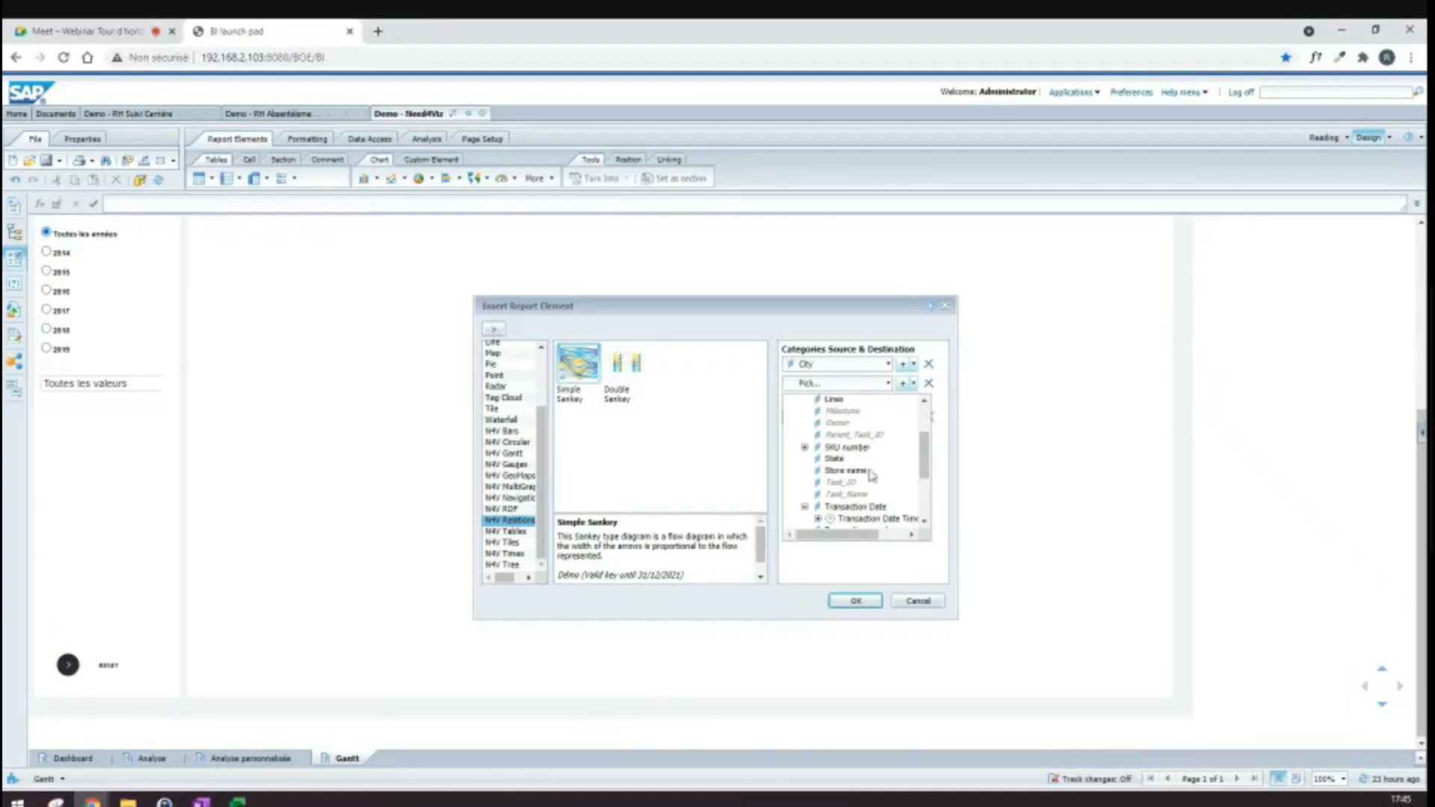
{"action": "scroll", "coordinate": [843, 484], "scroll_direction": "up", "scroll_amount": 2}
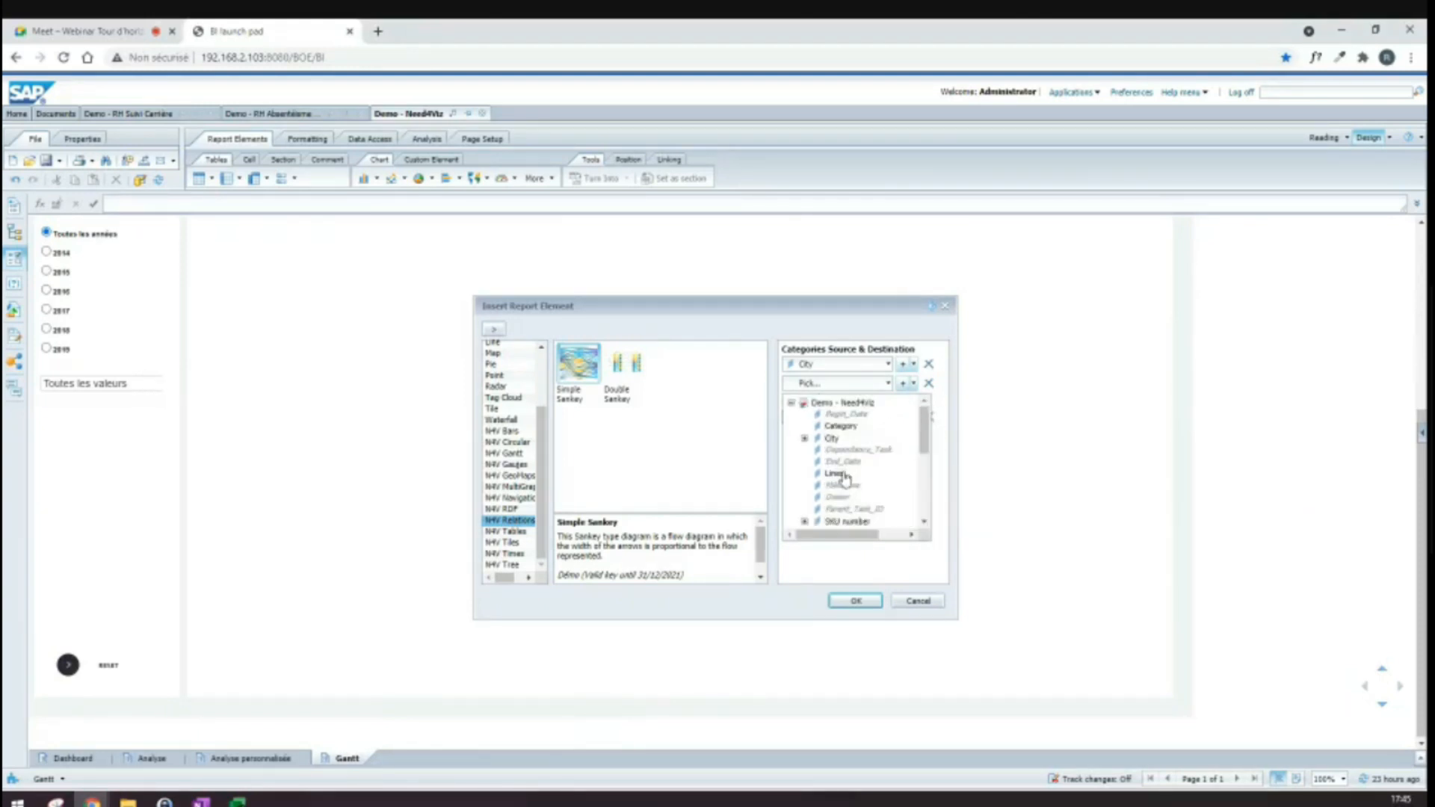
{"action": "left_click", "coordinate": [840, 426]}
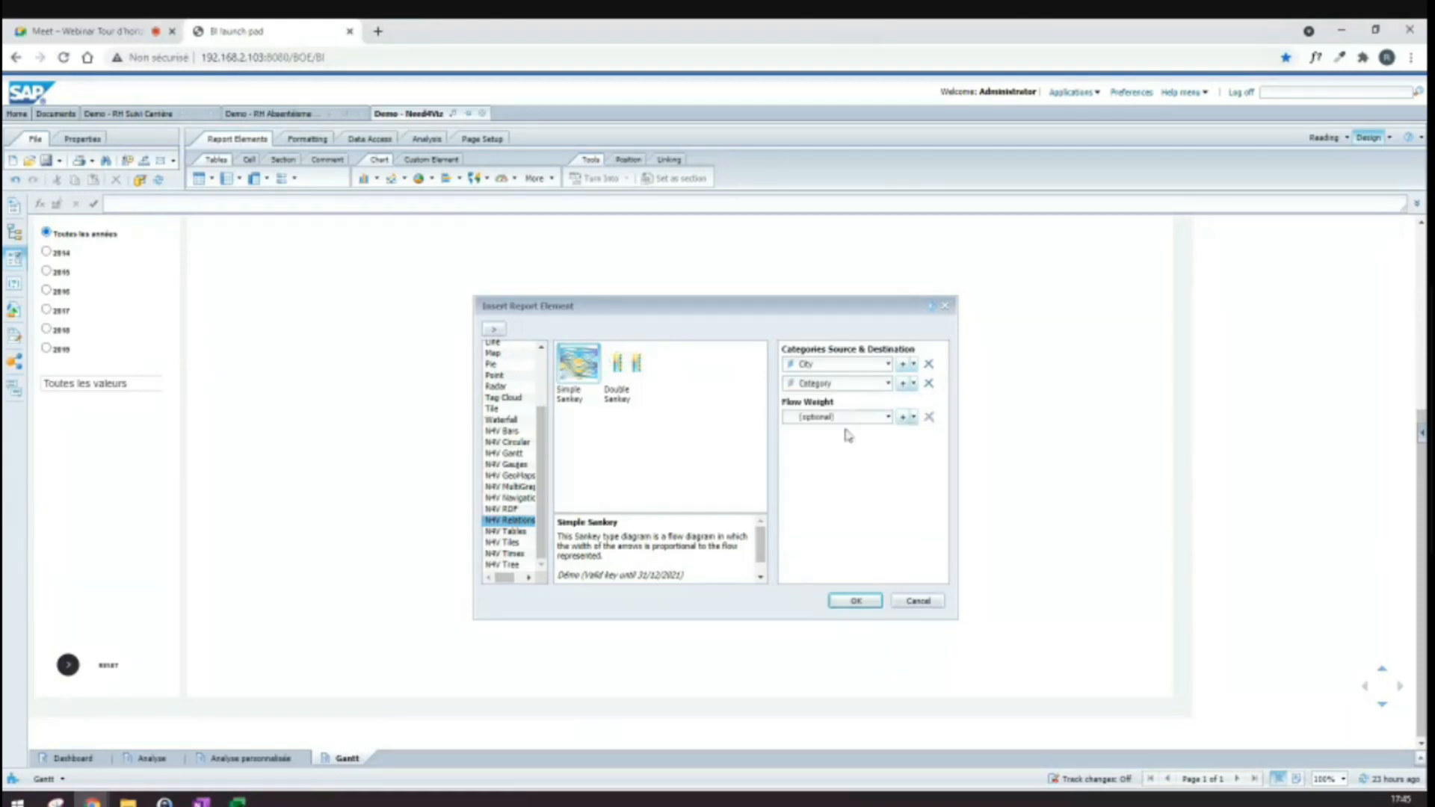
{"action": "left_click", "coordinate": [882, 423]}
{"action": "left_click", "coordinate": [840, 493]}
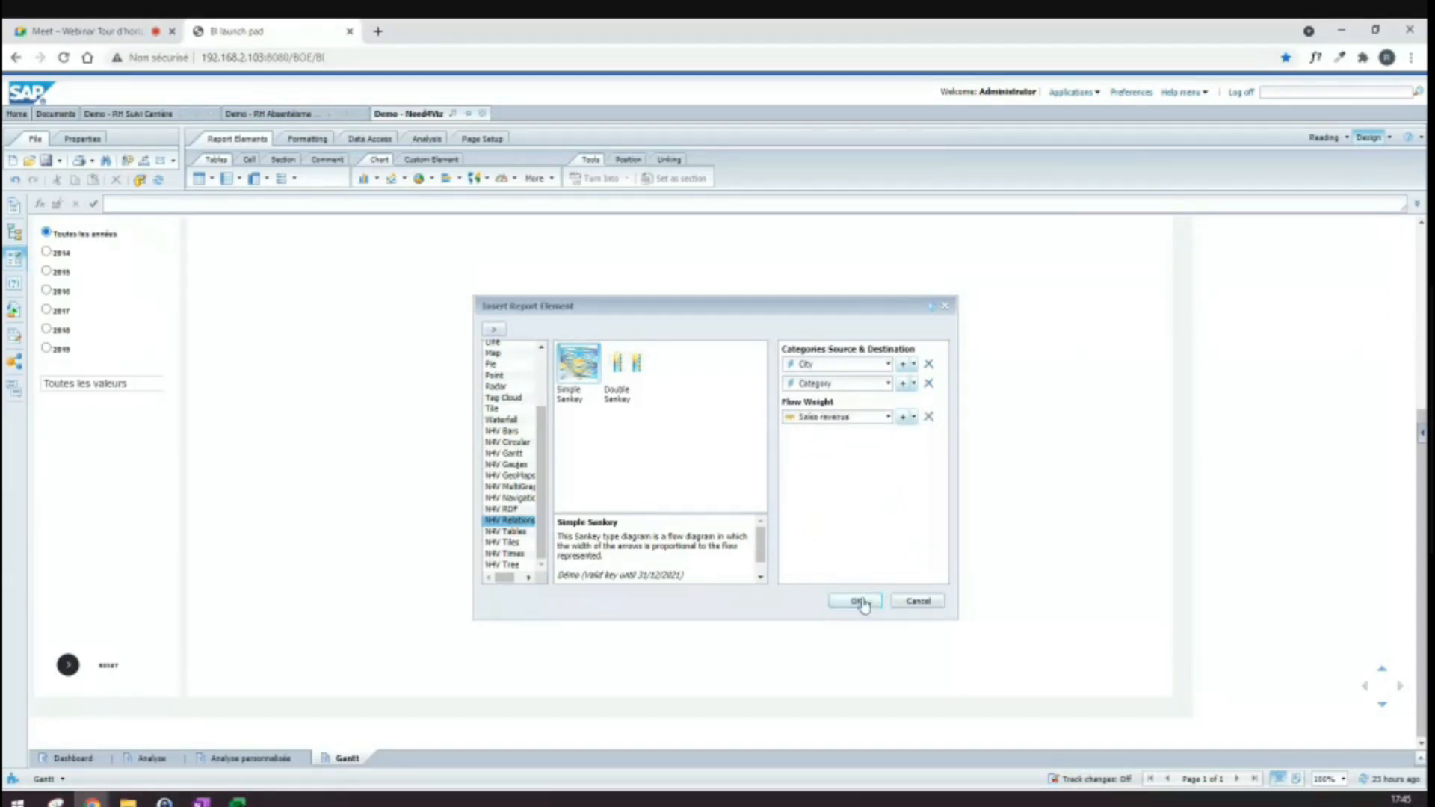
{"action": "left_click", "coordinate": [859, 601]}
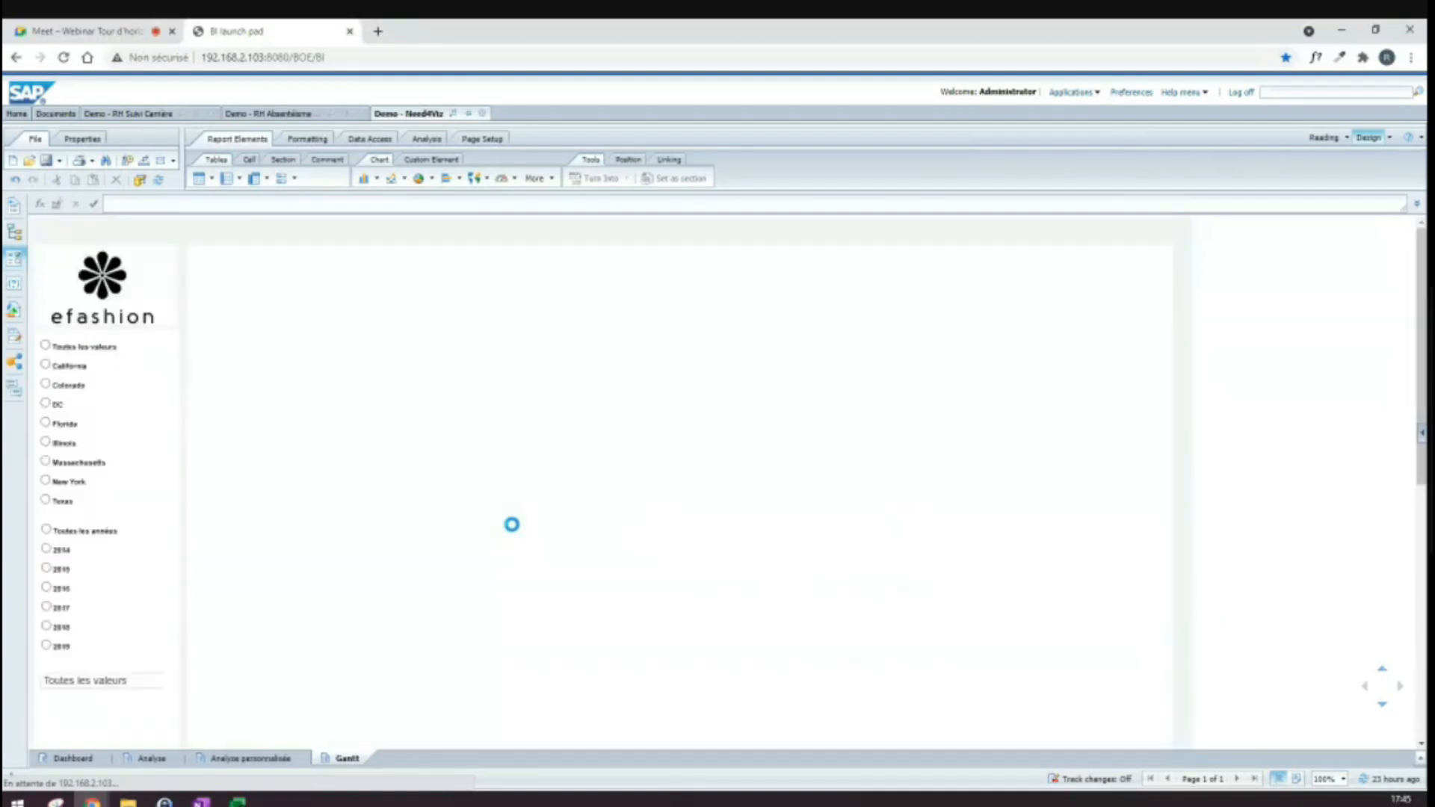
Step: Widen the Sankey chart and move it under the filter column, just below the report frame
{"action": "scroll", "coordinate": [972, 557], "scroll_direction": "down", "scroll_amount": 5}
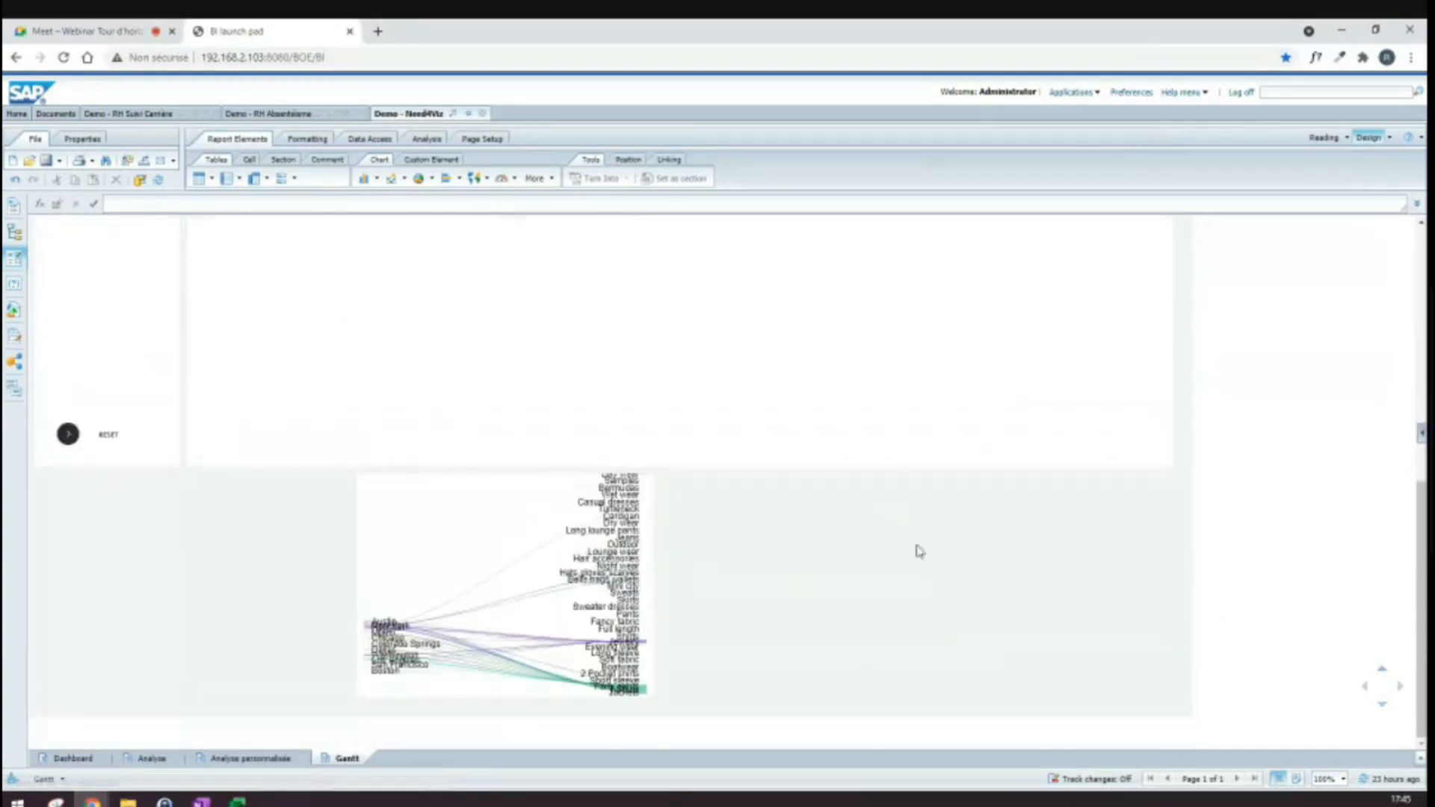
{"action": "left_click", "coordinate": [653, 583]}
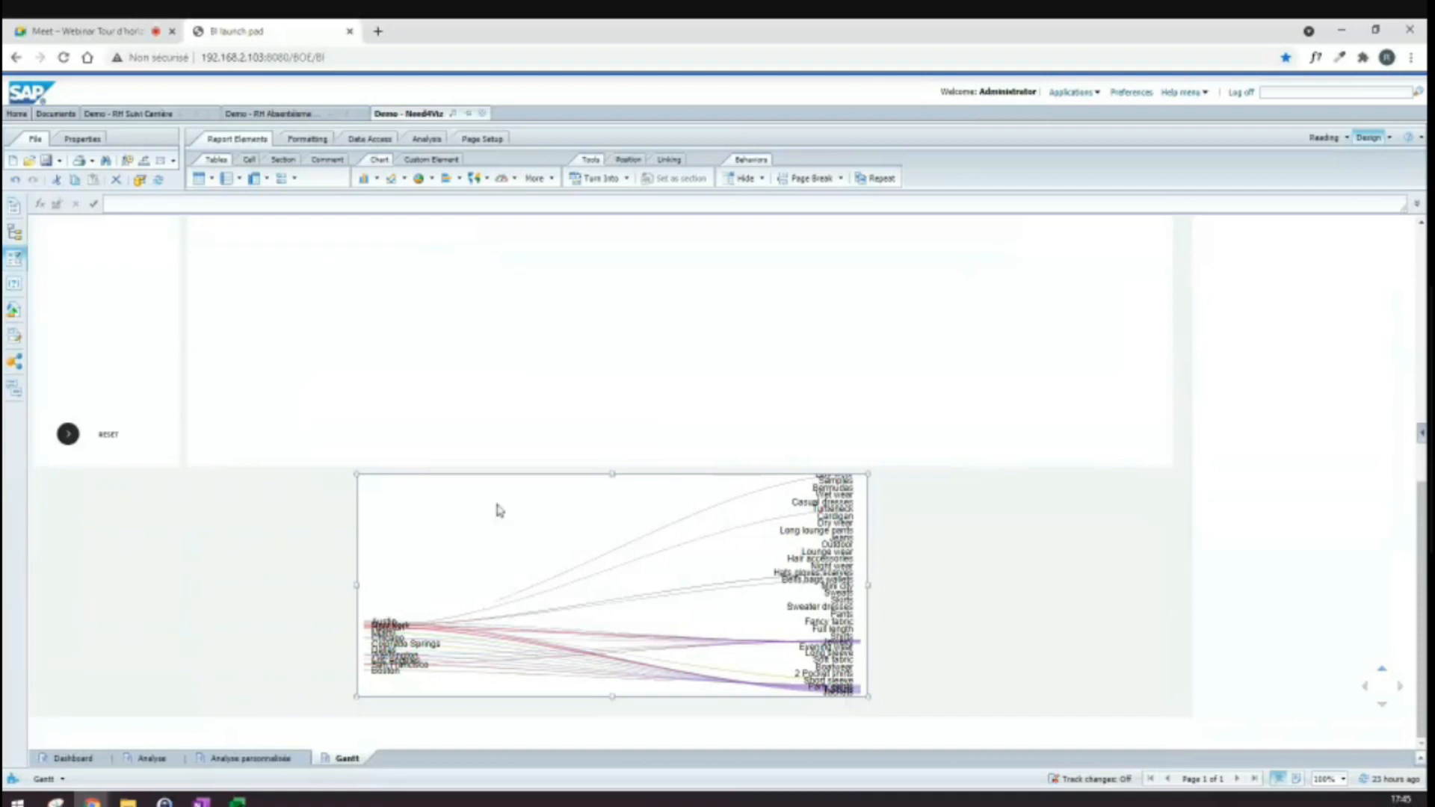
{"action": "right_click", "coordinate": [493, 473]}
{"action": "left_click", "coordinate": [259, 547]}
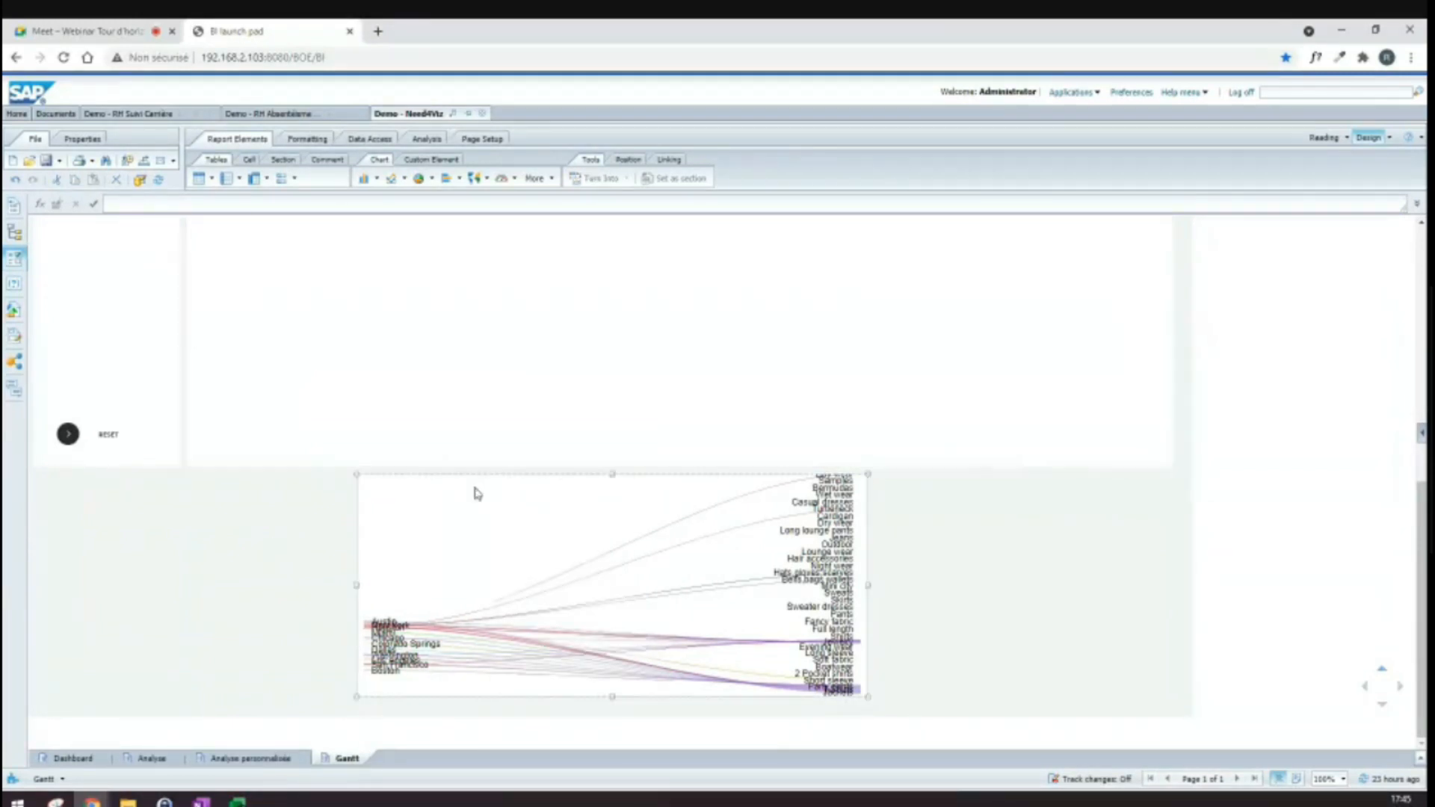
{"action": "left_click", "coordinate": [218, 486]}
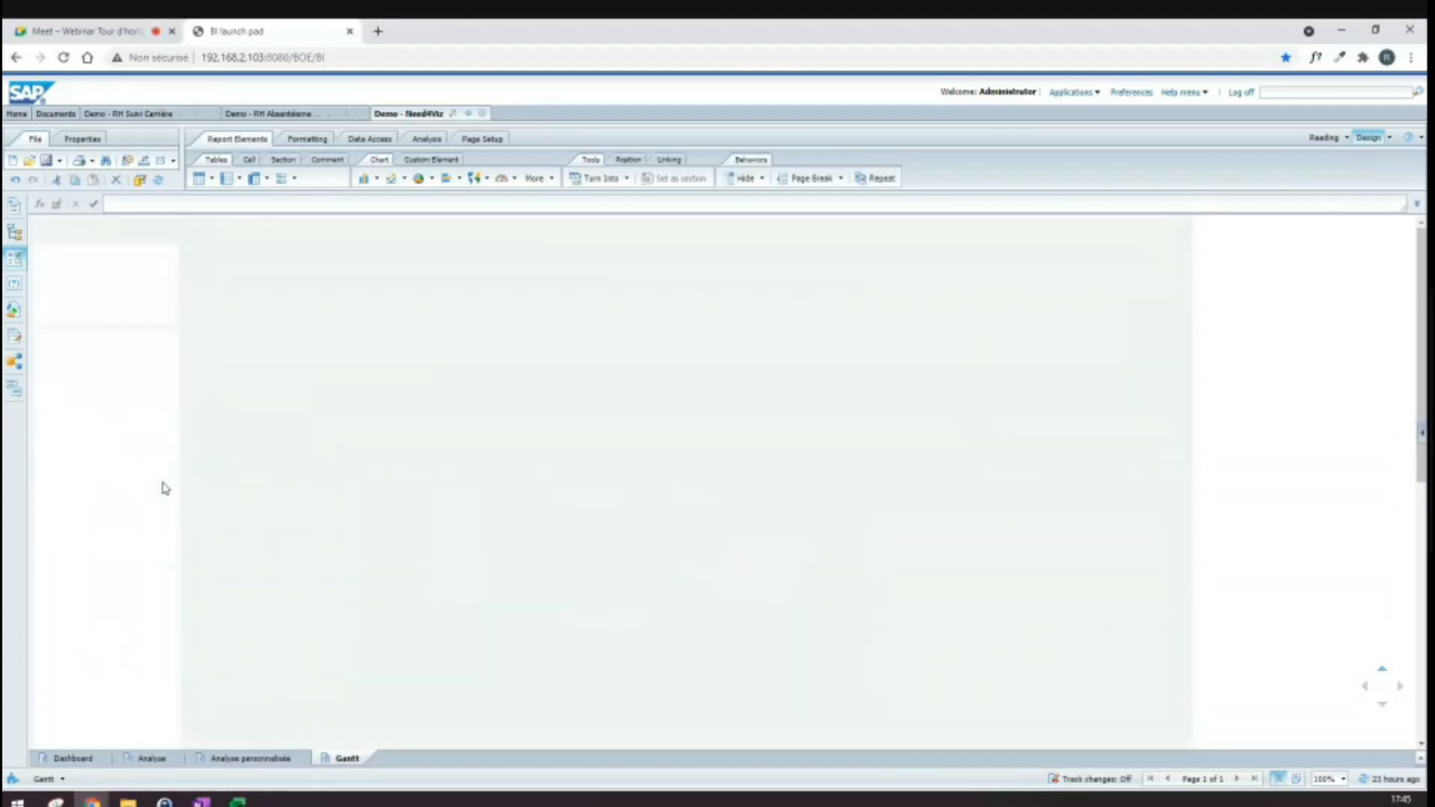
{"action": "scroll", "coordinate": [389, 574], "scroll_direction": "down", "scroll_amount": 5}
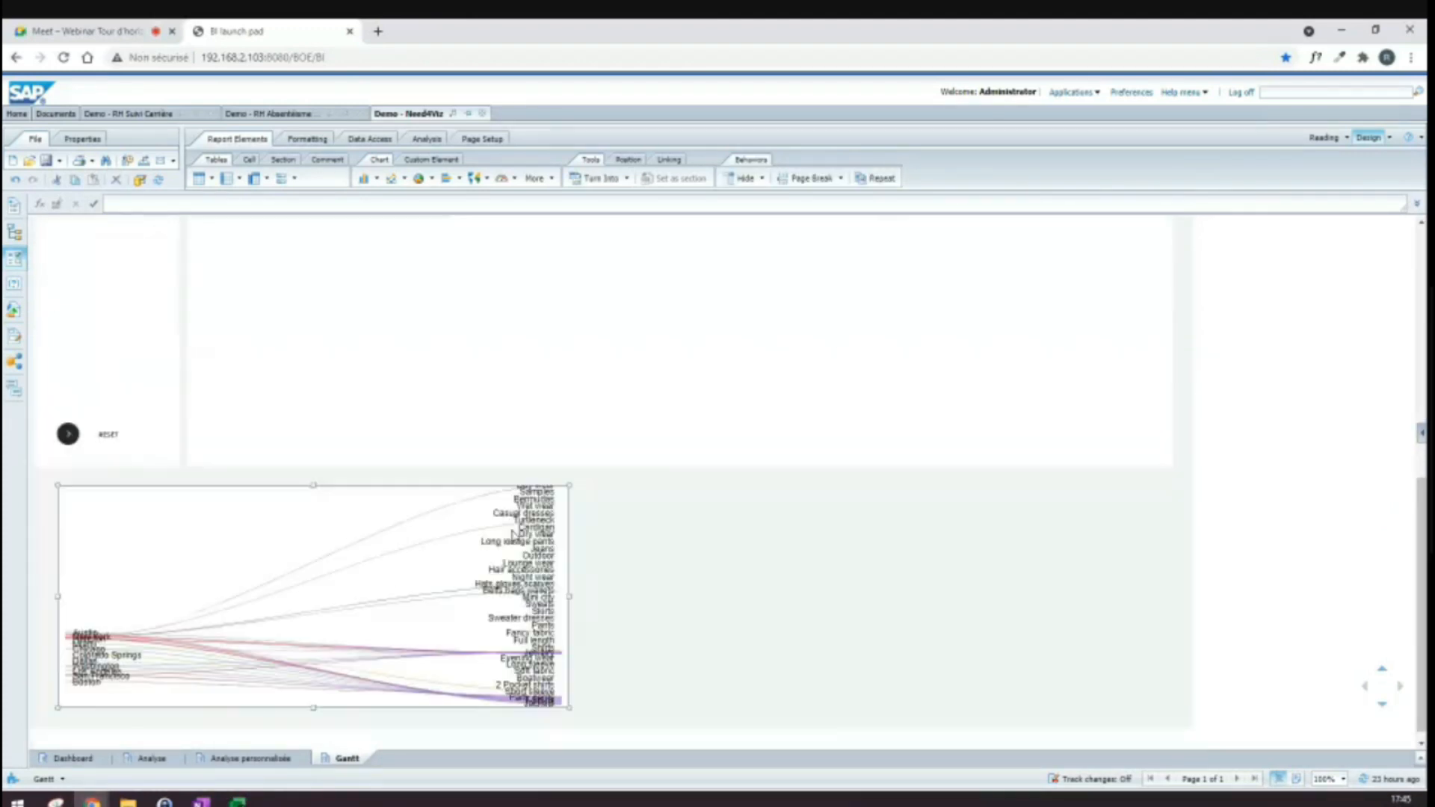
Step: Enable Add Fullscreen button in the Sankey chart's extended menu parameters and apply the format
{"action": "right_click", "coordinate": [355, 481]}
{"action": "left_click", "coordinate": [426, 702]}
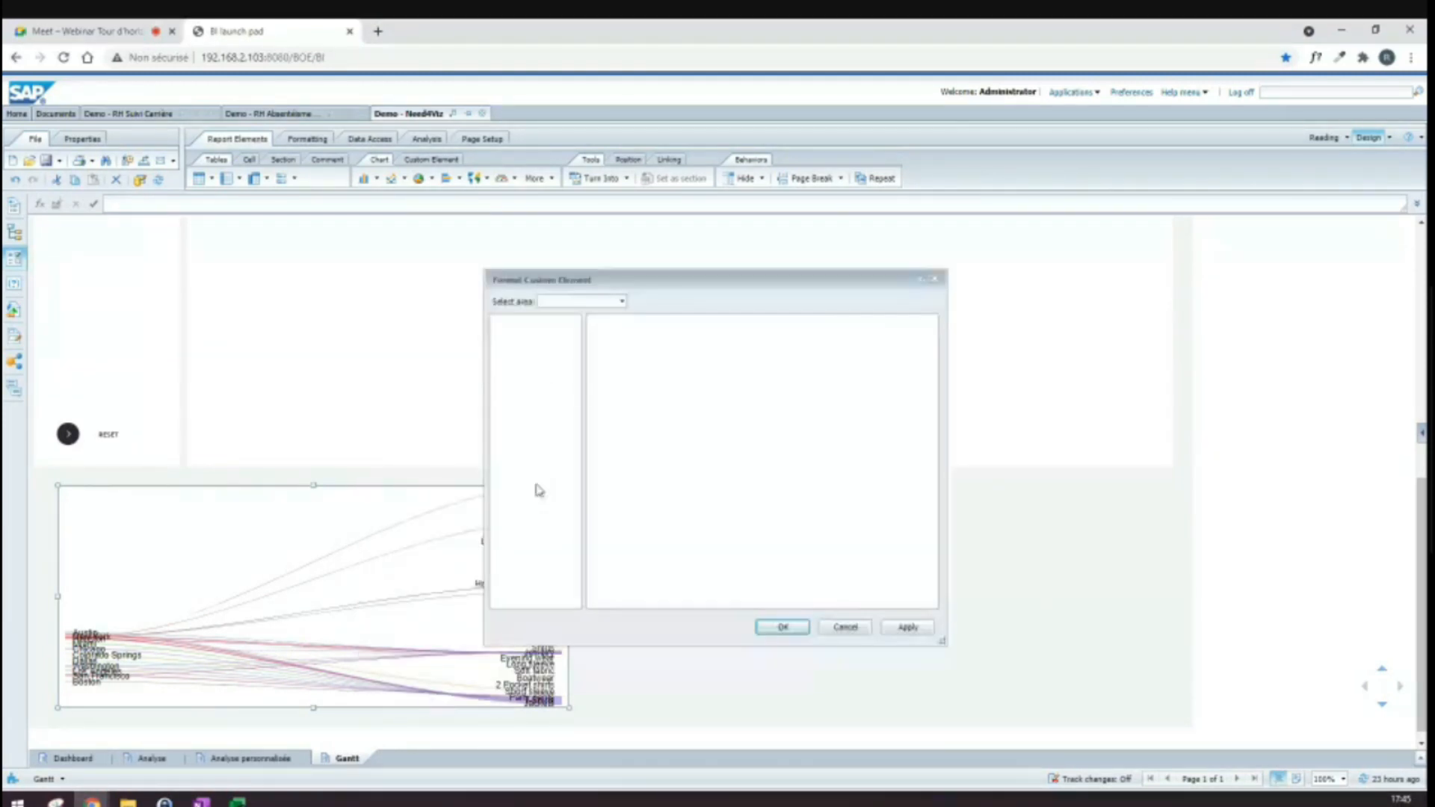
{"action": "left_click", "coordinate": [594, 304]}
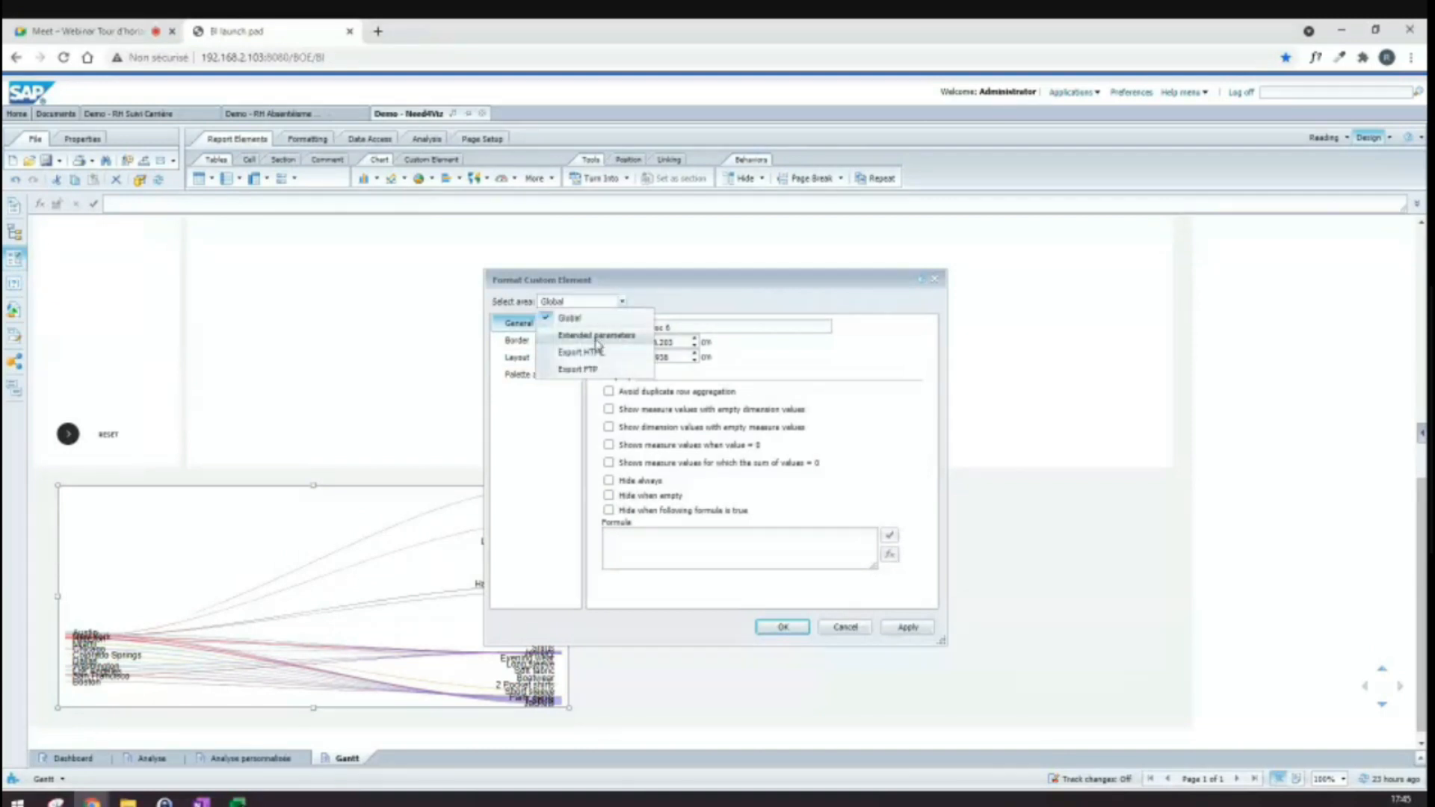
{"action": "left_click", "coordinate": [596, 336]}
{"action": "left_click", "coordinate": [516, 341]}
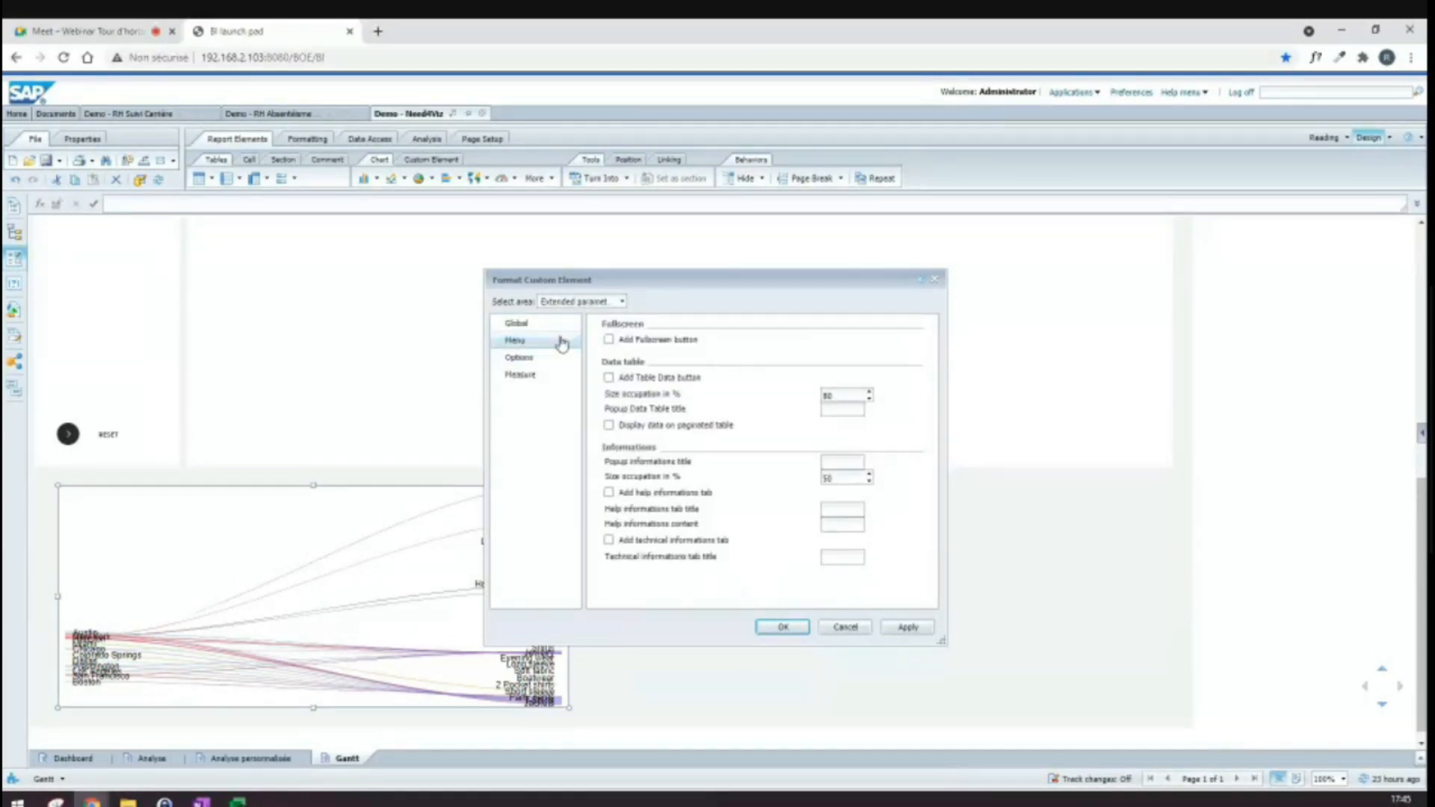
{"action": "left_click", "coordinate": [621, 341]}
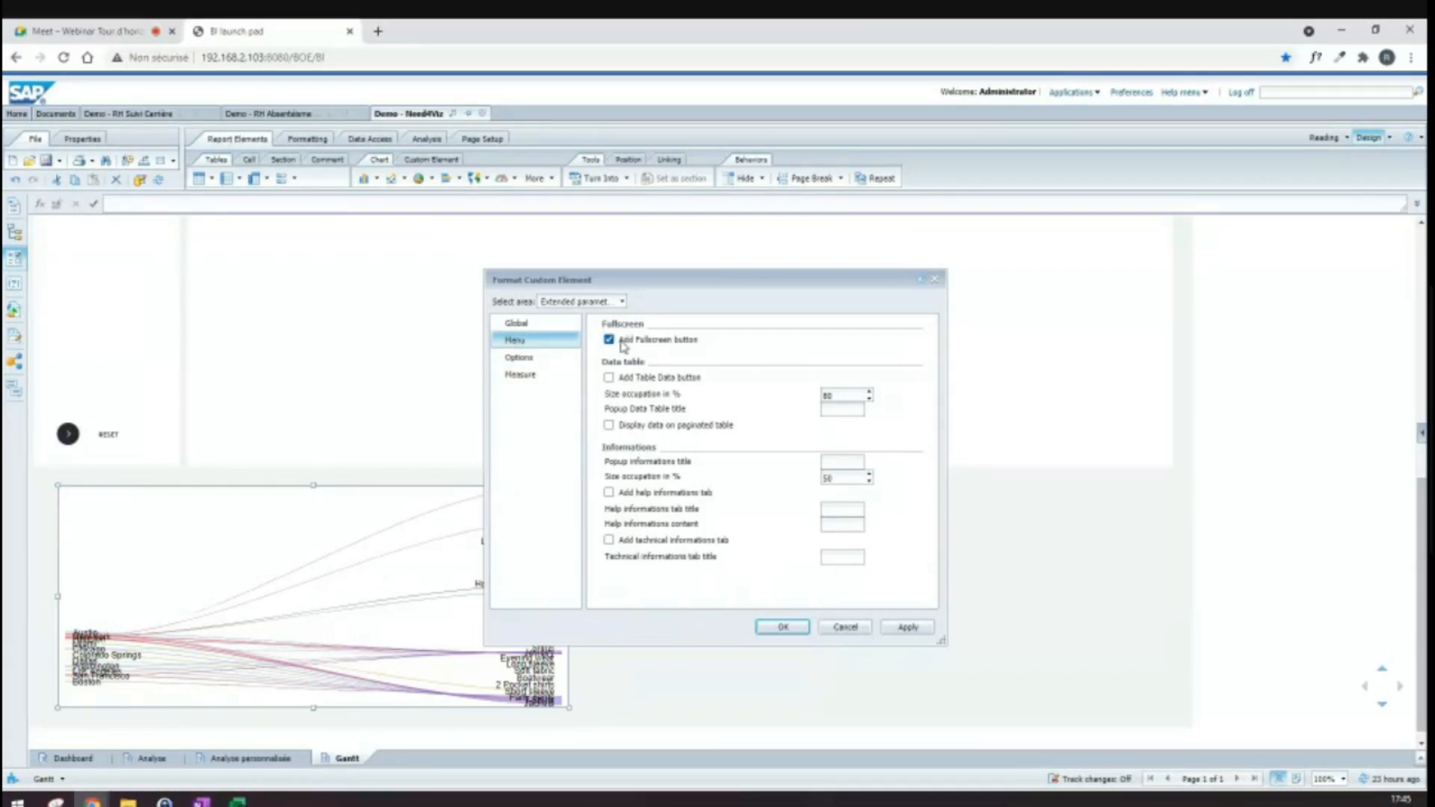
{"action": "left_click", "coordinate": [778, 627]}
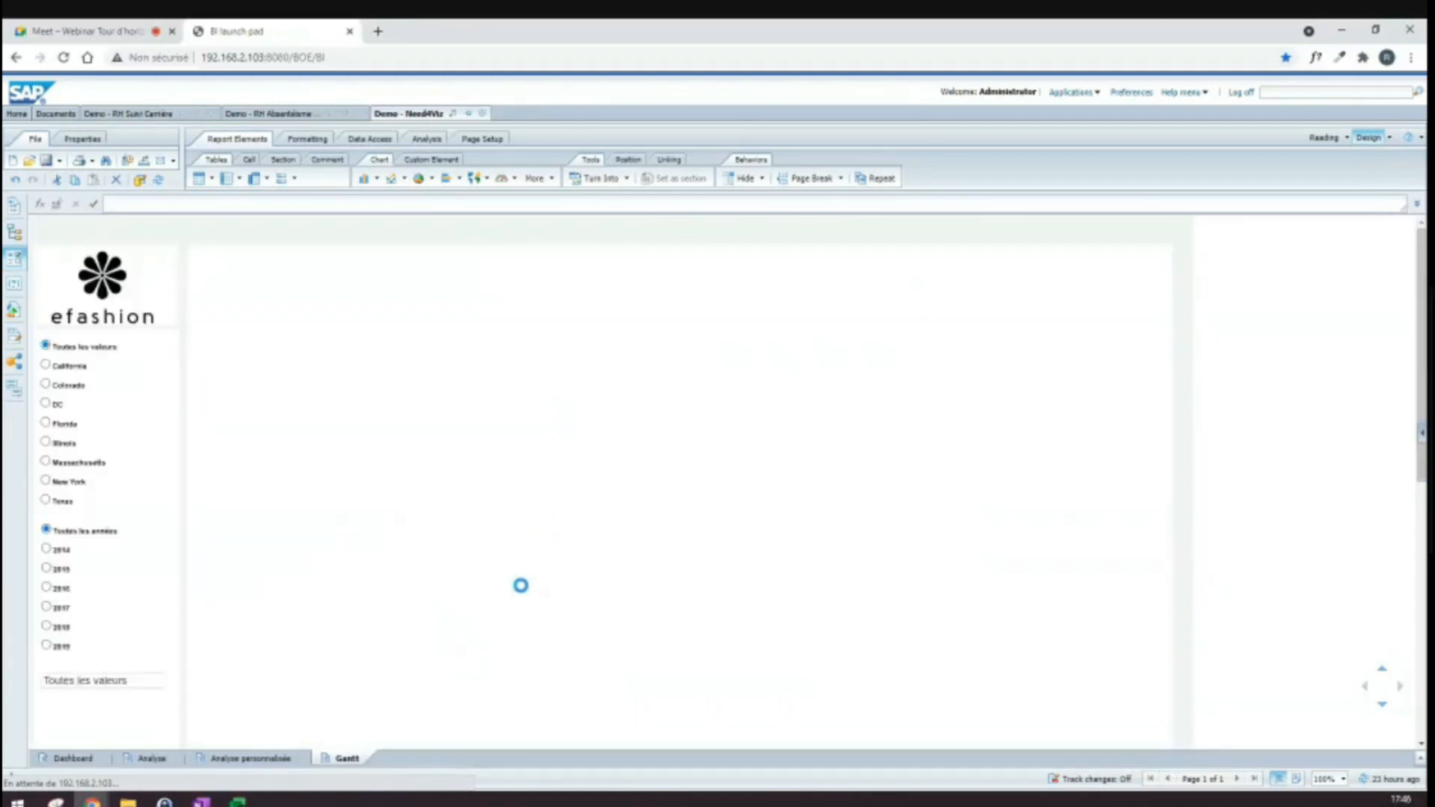
Step: Enlarge the Sankey chart's frame, making it about a third wider and slightly taller, and deselect it
{"action": "scroll", "coordinate": [518, 551], "scroll_direction": "down", "scroll_amount": 5}
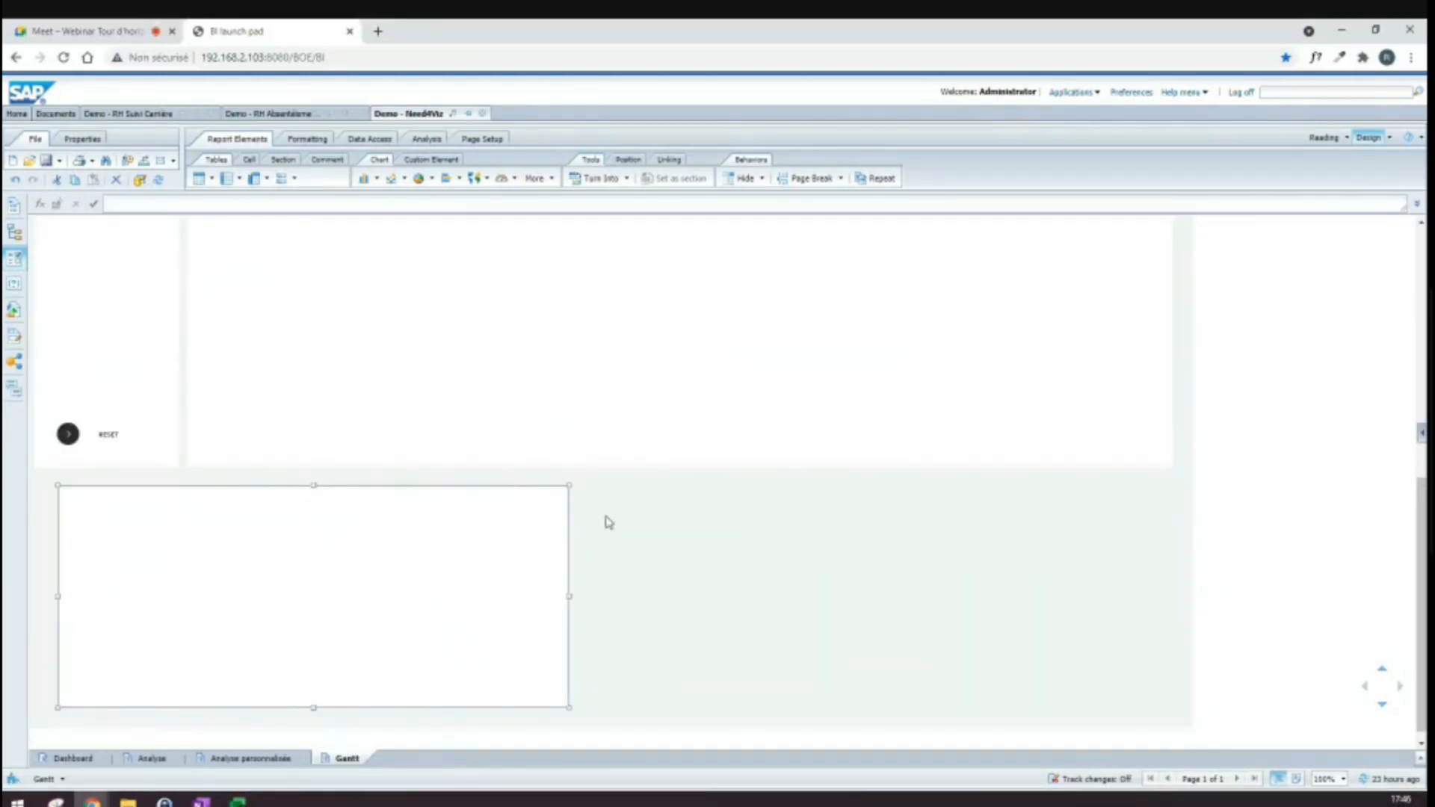
{"action": "scroll", "coordinate": [699, 536], "scroll_direction": "up", "scroll_amount": 3}
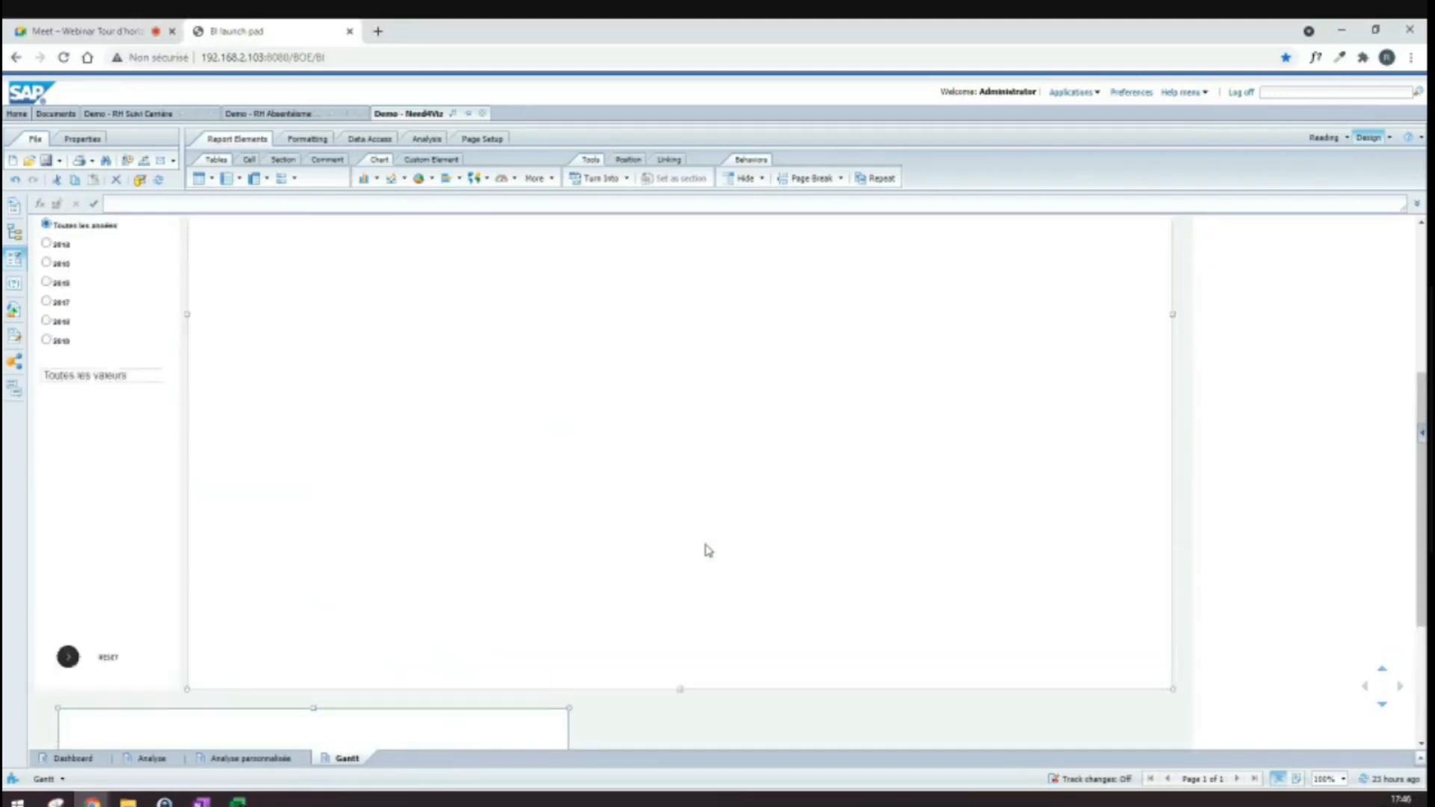
{"action": "scroll", "coordinate": [709, 551], "scroll_direction": "up", "scroll_amount": 3}
{"action": "scroll", "coordinate": [672, 557], "scroll_direction": "down", "scroll_amount": 5}
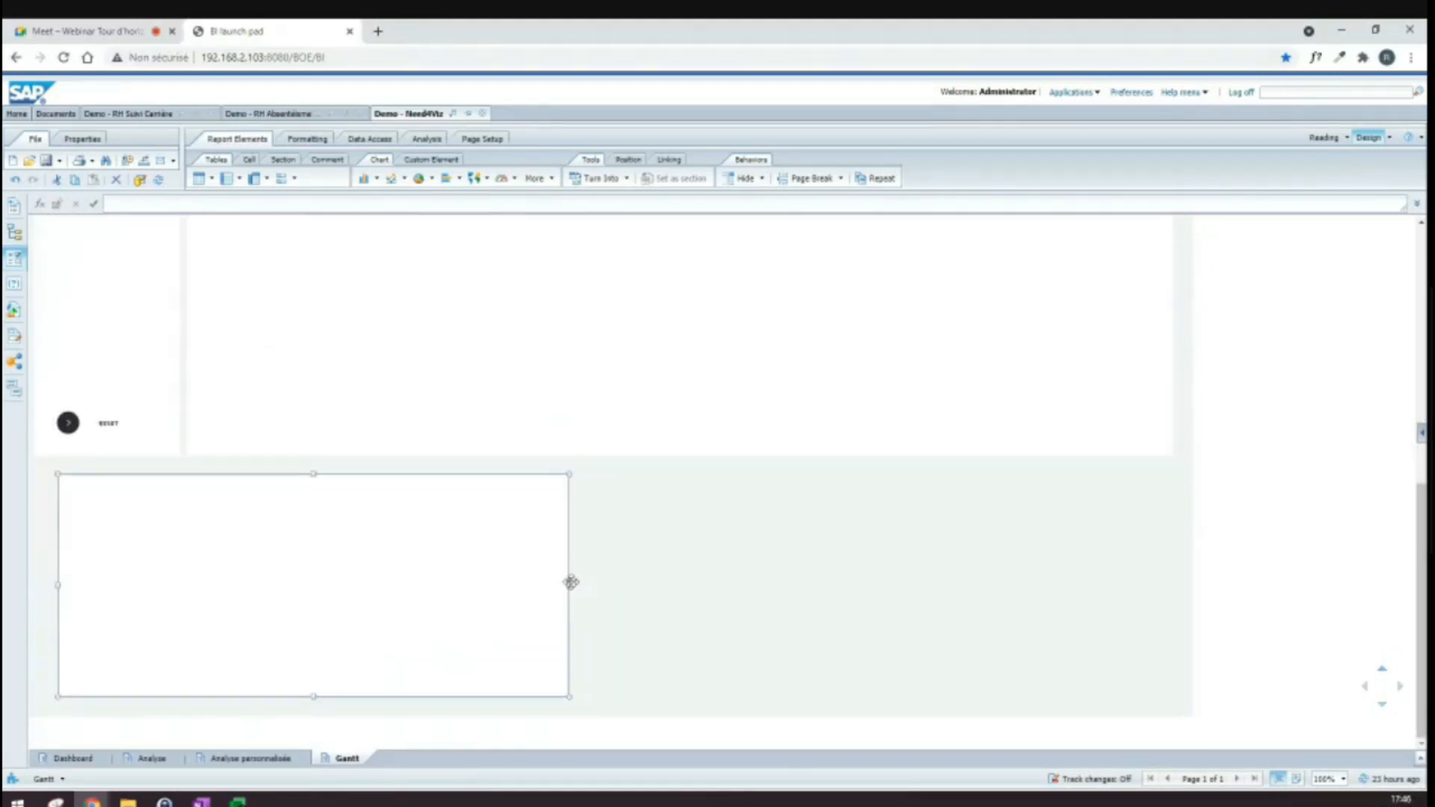
{"action": "left_click_drag", "start_coordinate": [569, 474], "coordinate": [744, 418]}
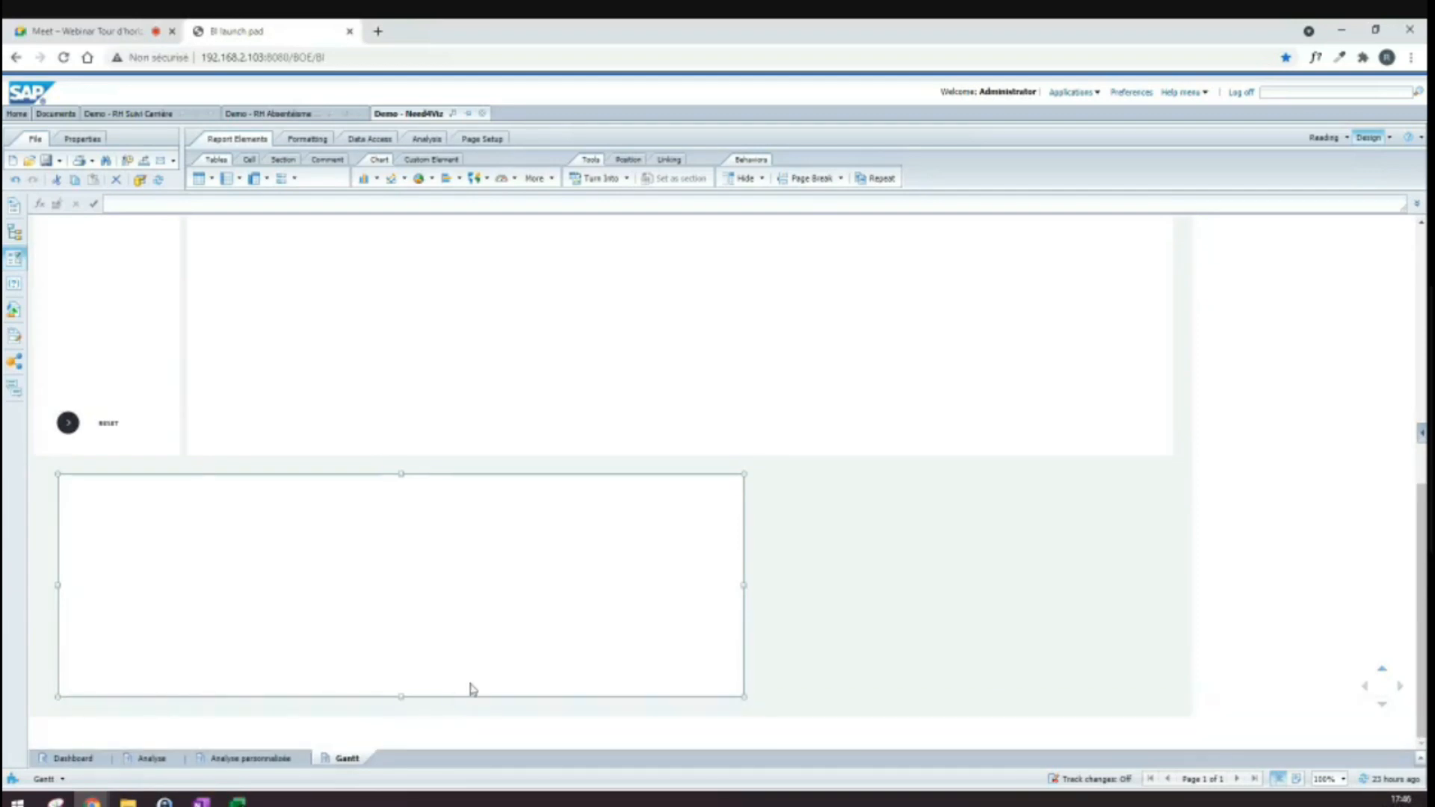
{"action": "left_click", "coordinate": [781, 511]}
{"action": "right_click", "coordinate": [782, 510]}
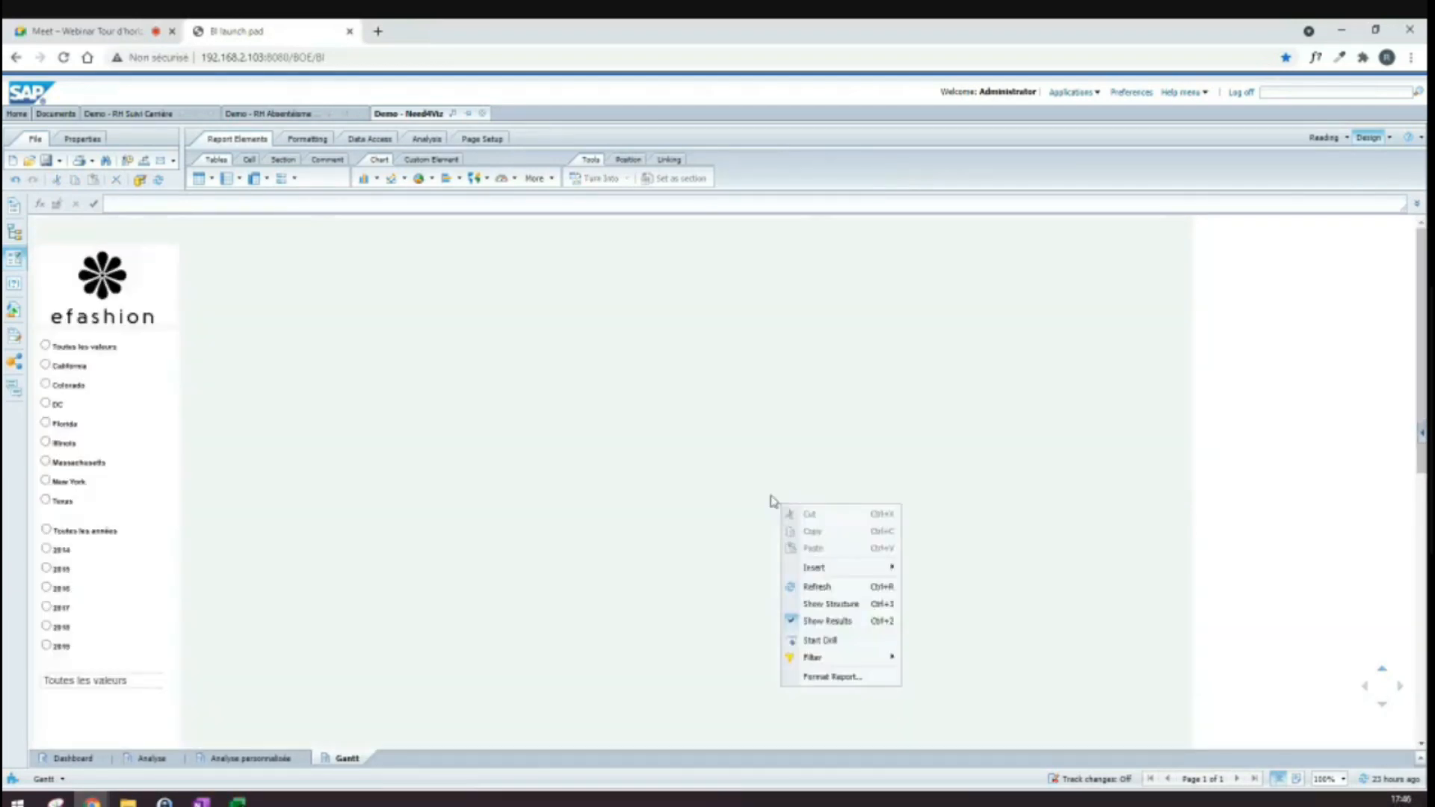
{"action": "left_click", "coordinate": [764, 493]}
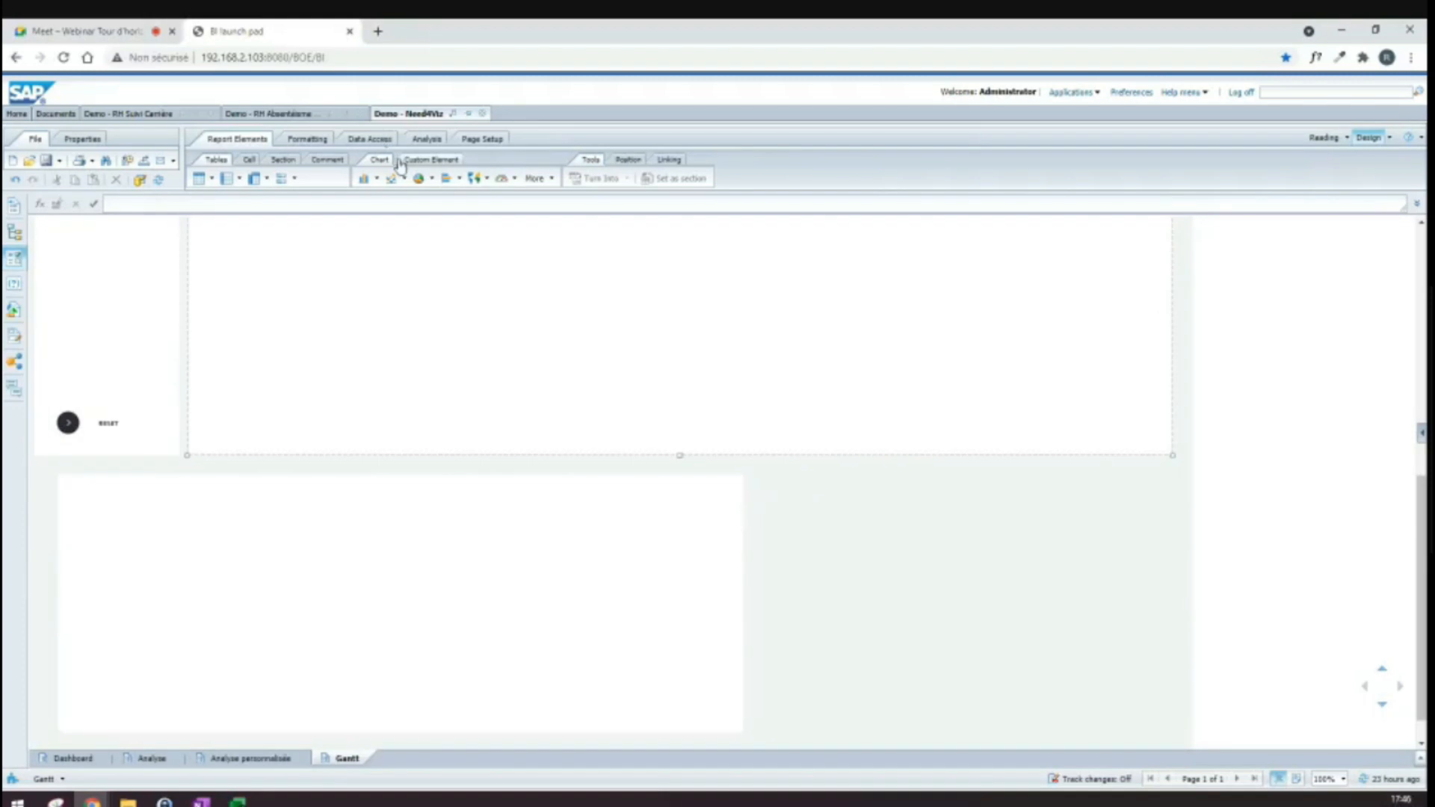
Step: Start inserting a chart beside the empty Sankey frame and browse the N4V Tables, Gauges, Gantt and Circular chart families
{"action": "left_click", "coordinate": [535, 180]}
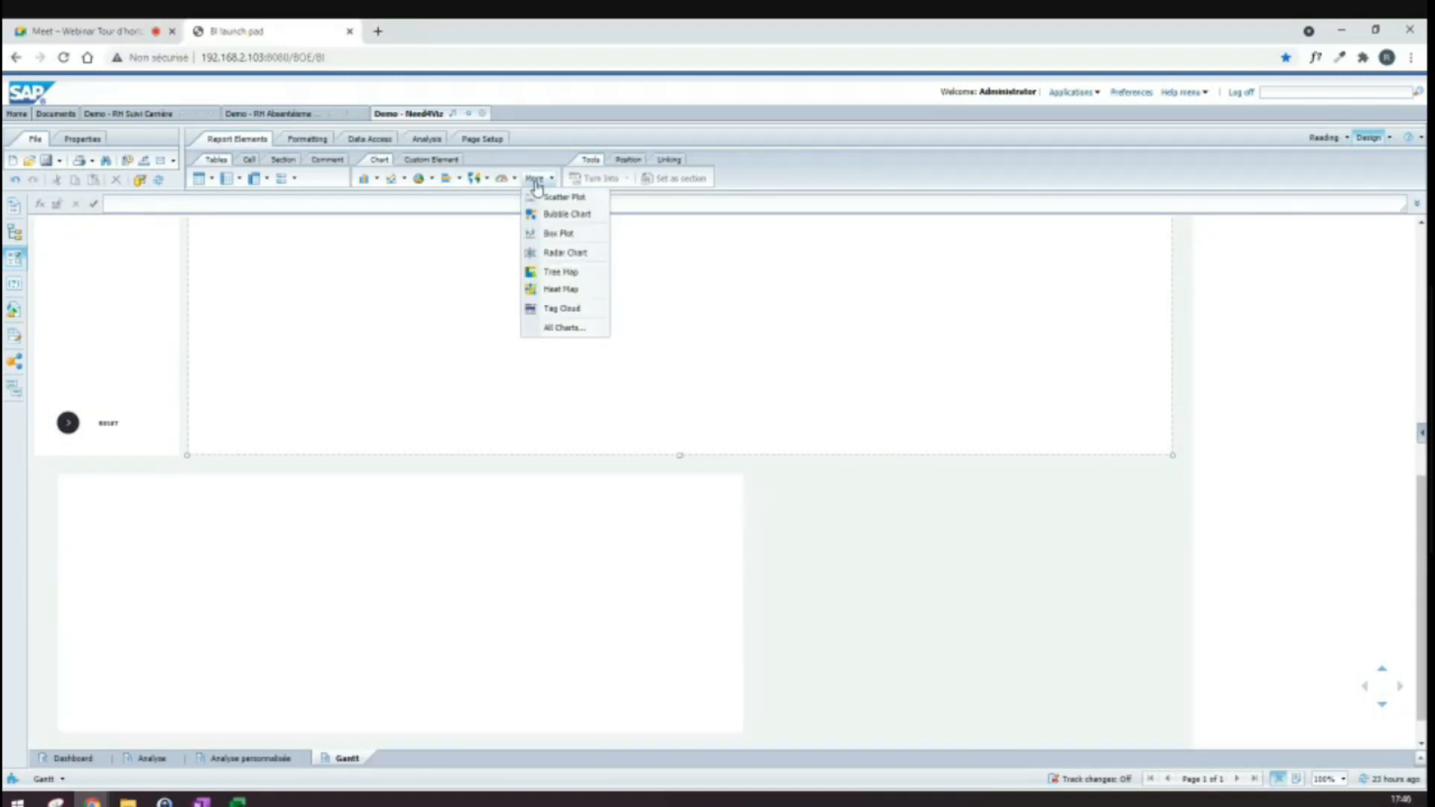
{"action": "left_click", "coordinate": [562, 327]}
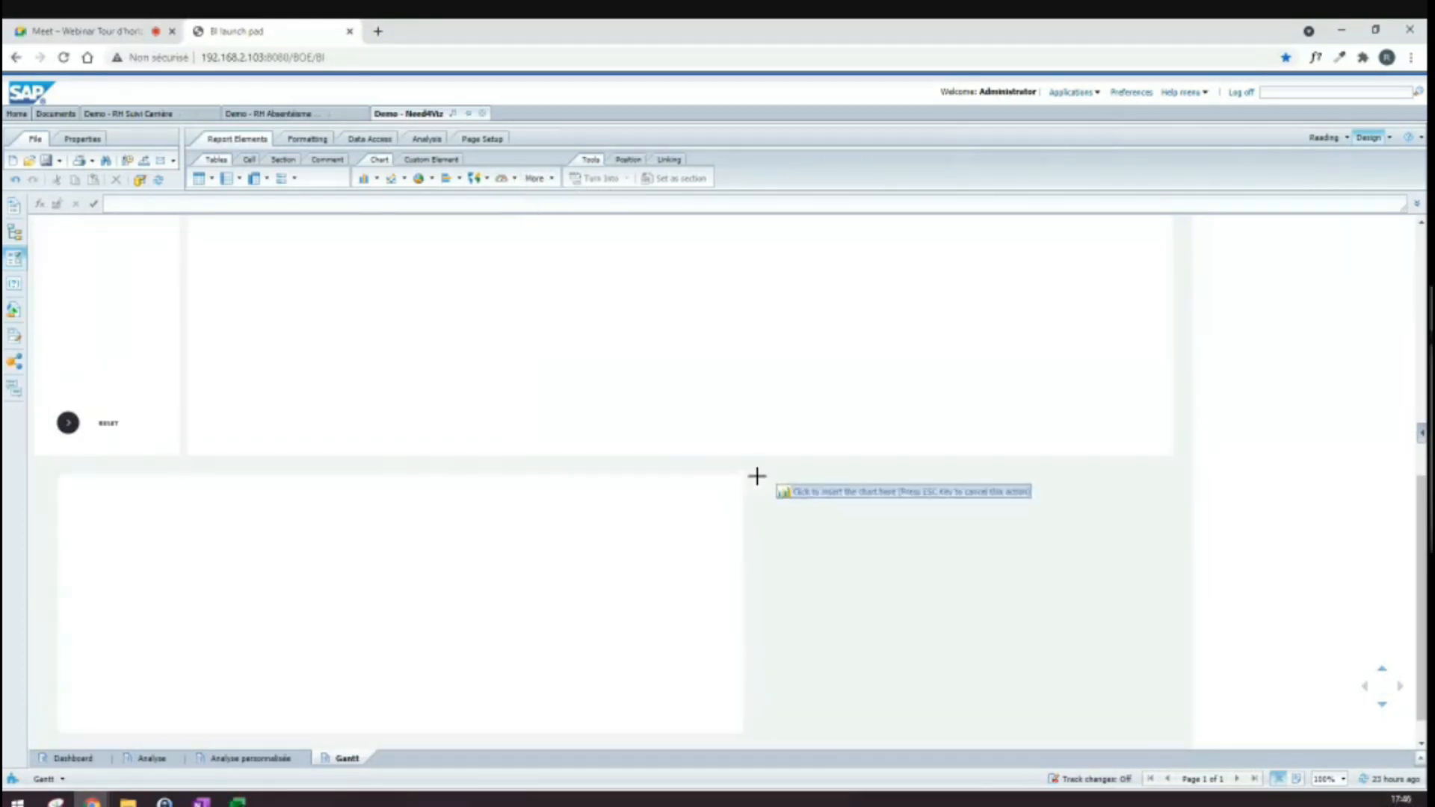
{"action": "left_click", "coordinate": [767, 480]}
{"action": "scroll", "coordinate": [515, 531], "scroll_direction": "down", "scroll_amount": 3}
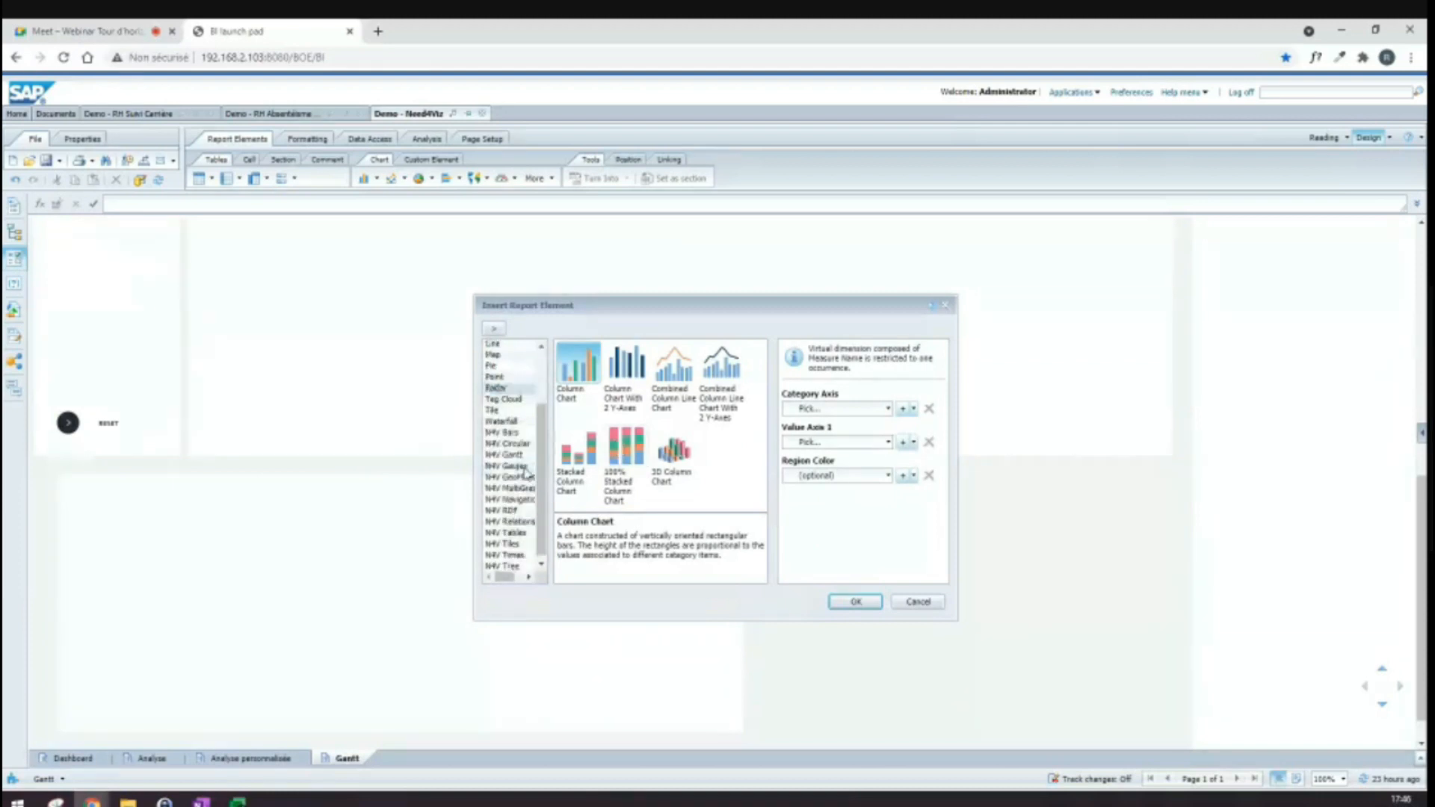
{"action": "left_click", "coordinate": [515, 531]}
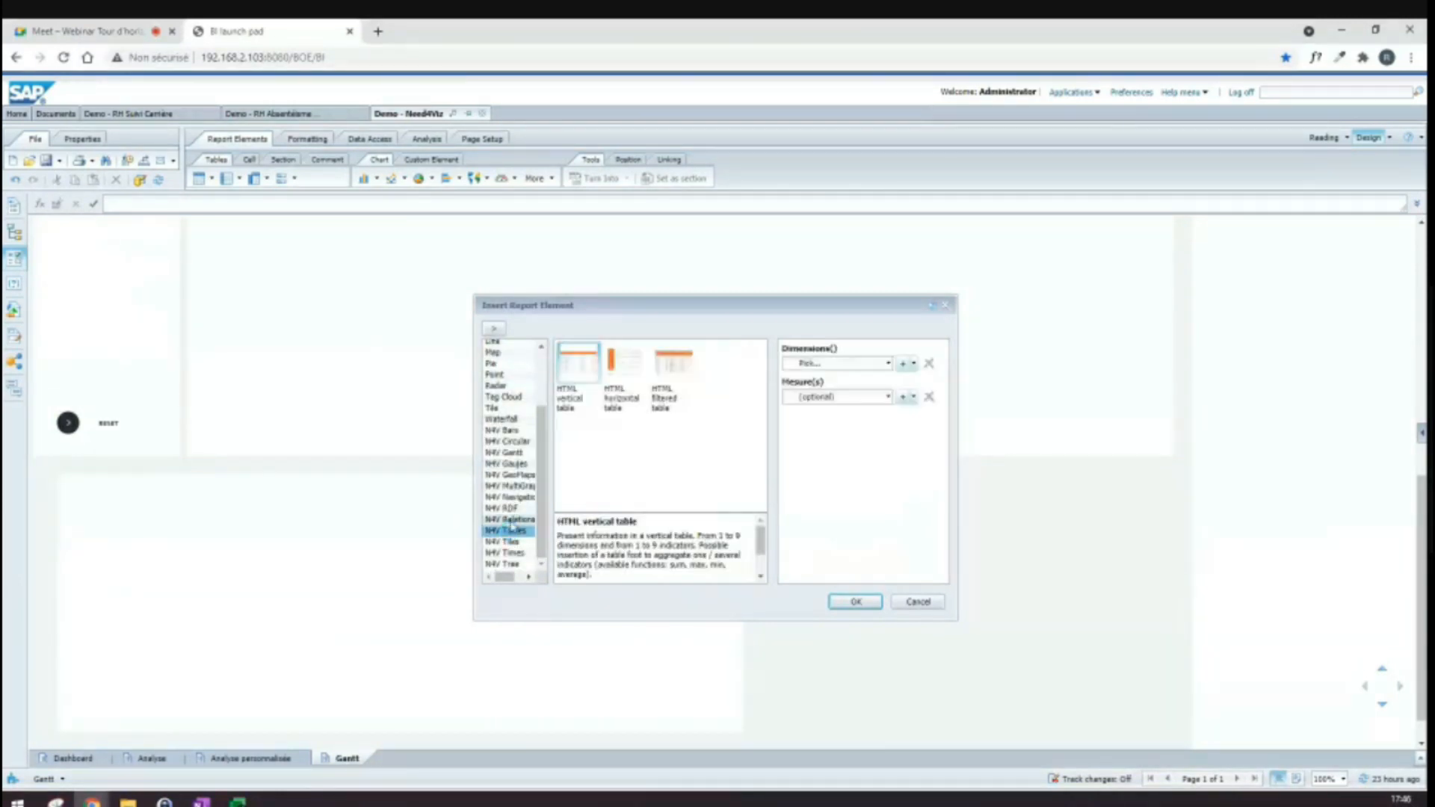
{"action": "left_click", "coordinate": [520, 464]}
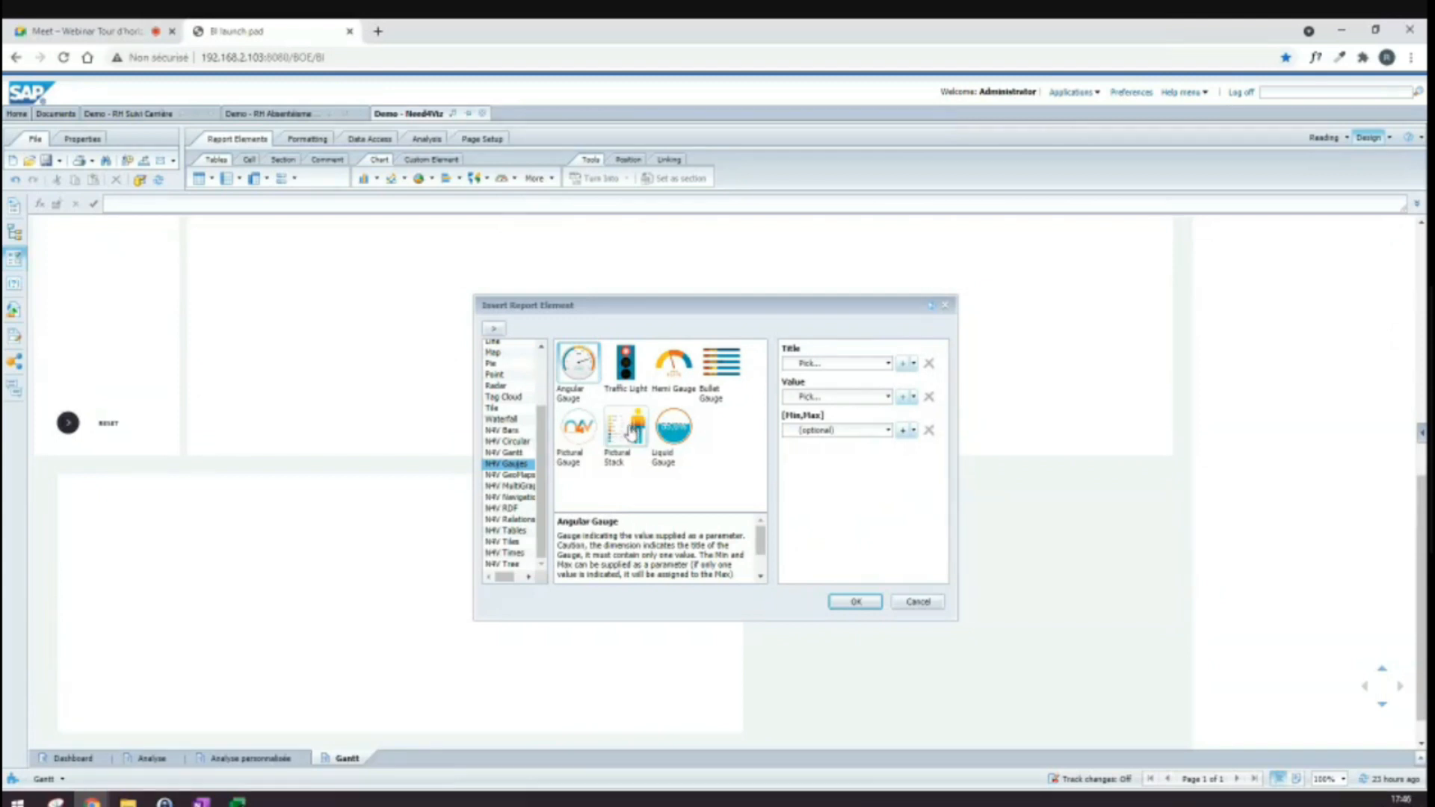
{"action": "left_click", "coordinate": [520, 453]}
{"action": "left_click", "coordinate": [510, 442]}
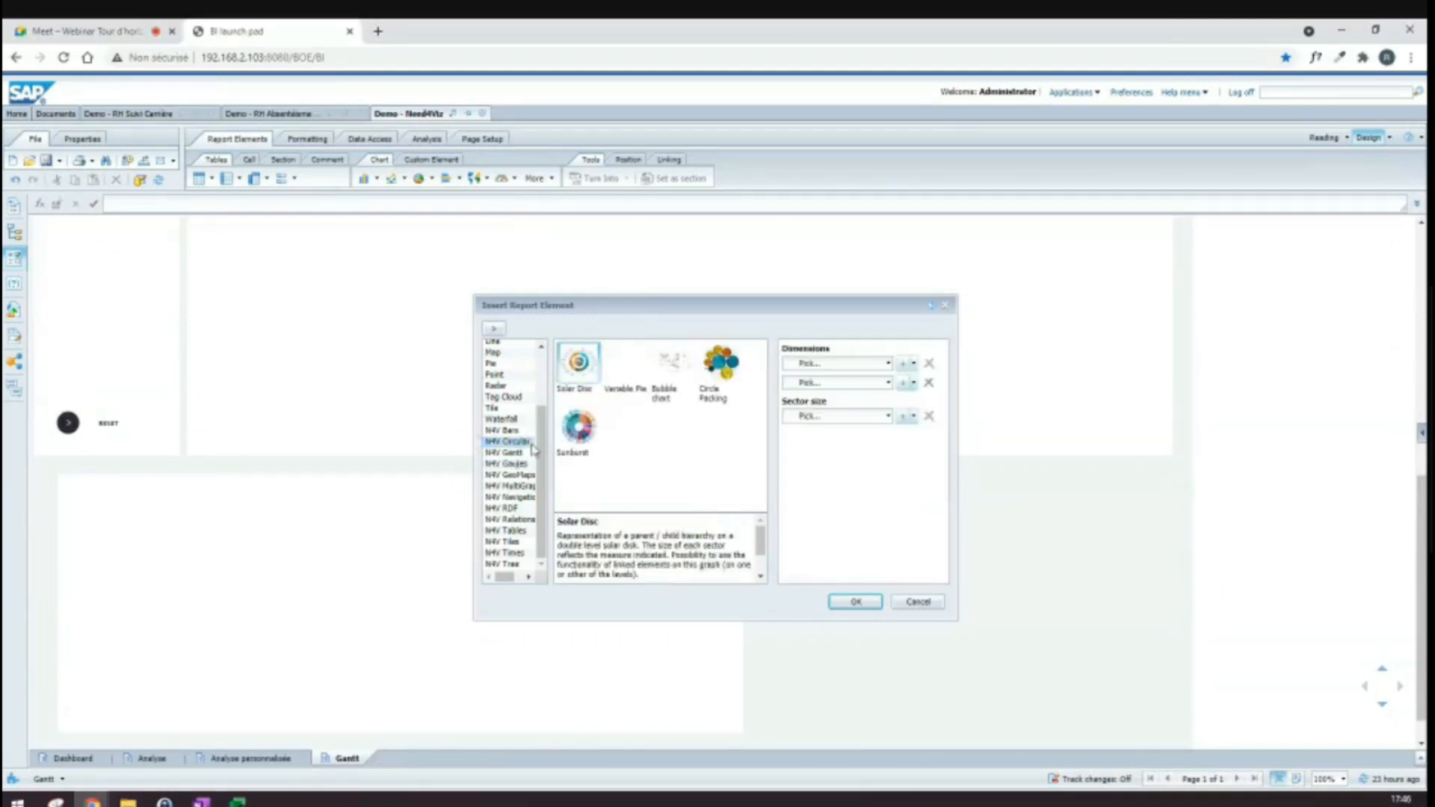
Step: Insert a Solar Disc with City and Store name as dimensions and Sales revenue as sector size, and enlarge its frame by about a fifth
{"action": "left_click", "coordinate": [887, 363]}
{"action": "left_click", "coordinate": [831, 419]}
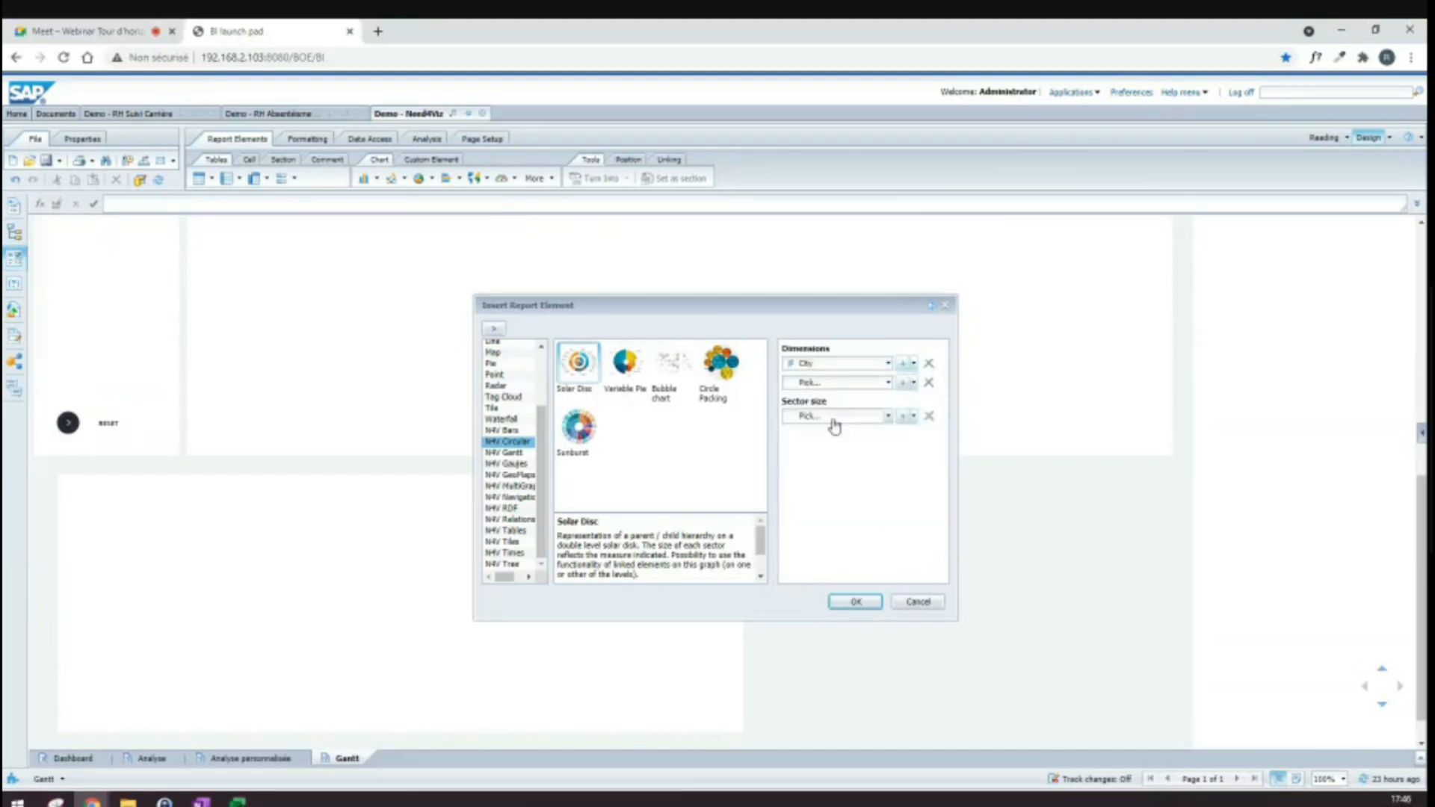
{"action": "left_click", "coordinate": [888, 383]}
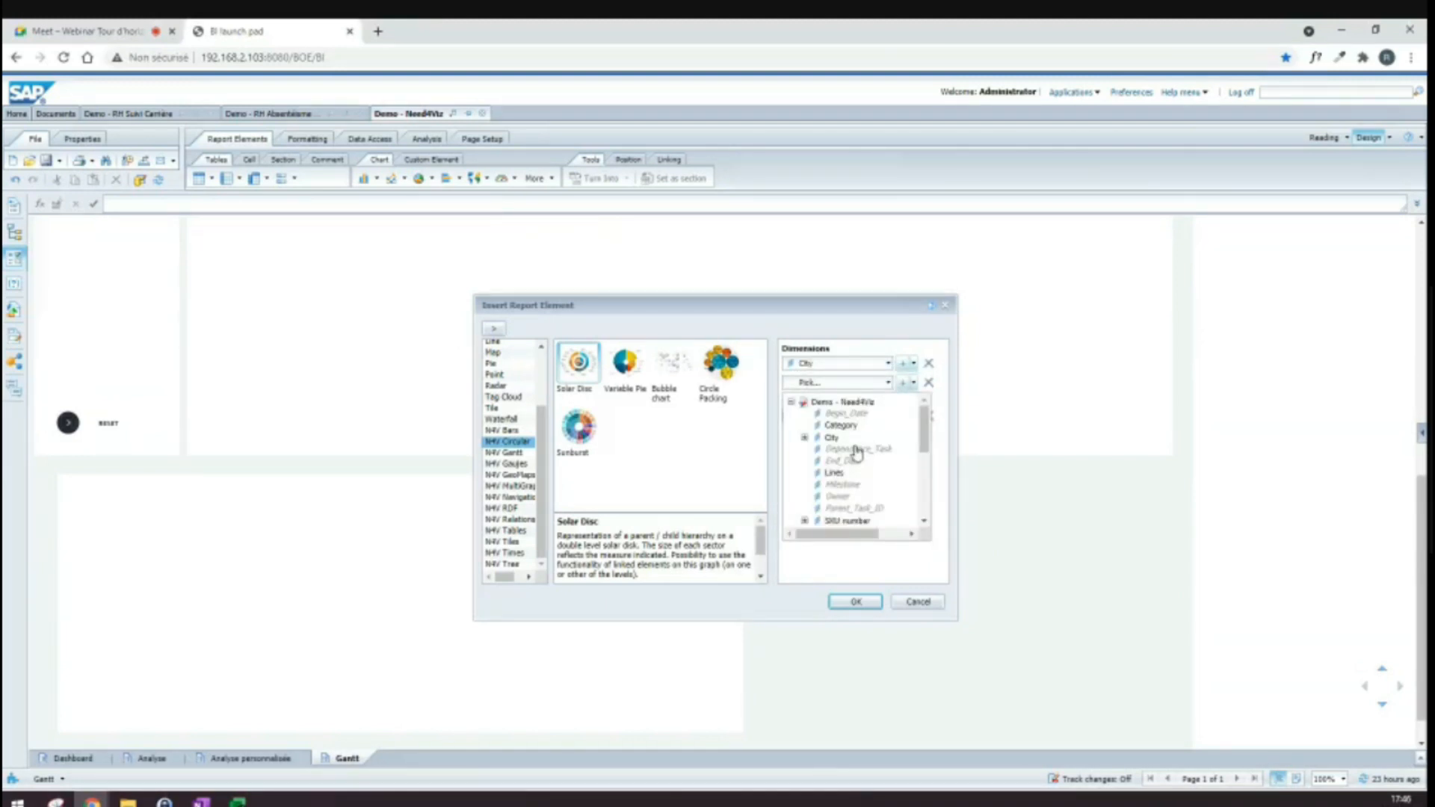
{"action": "scroll", "coordinate": [827, 420], "scroll_direction": "down", "scroll_amount": 2}
{"action": "left_click", "coordinate": [845, 469]}
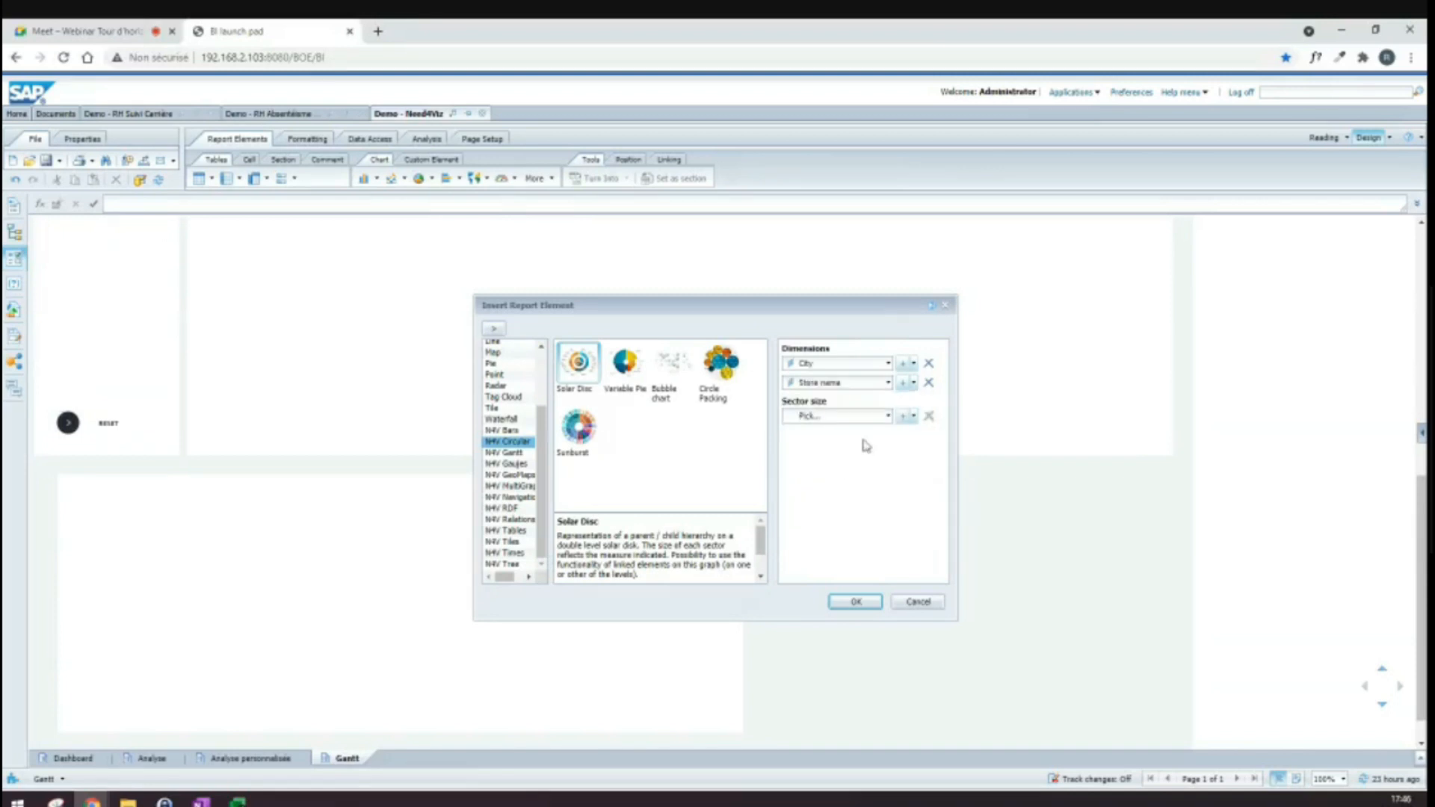
{"action": "left_click", "coordinate": [888, 416]}
{"action": "left_click", "coordinate": [869, 469]}
{"action": "left_click", "coordinate": [844, 600]}
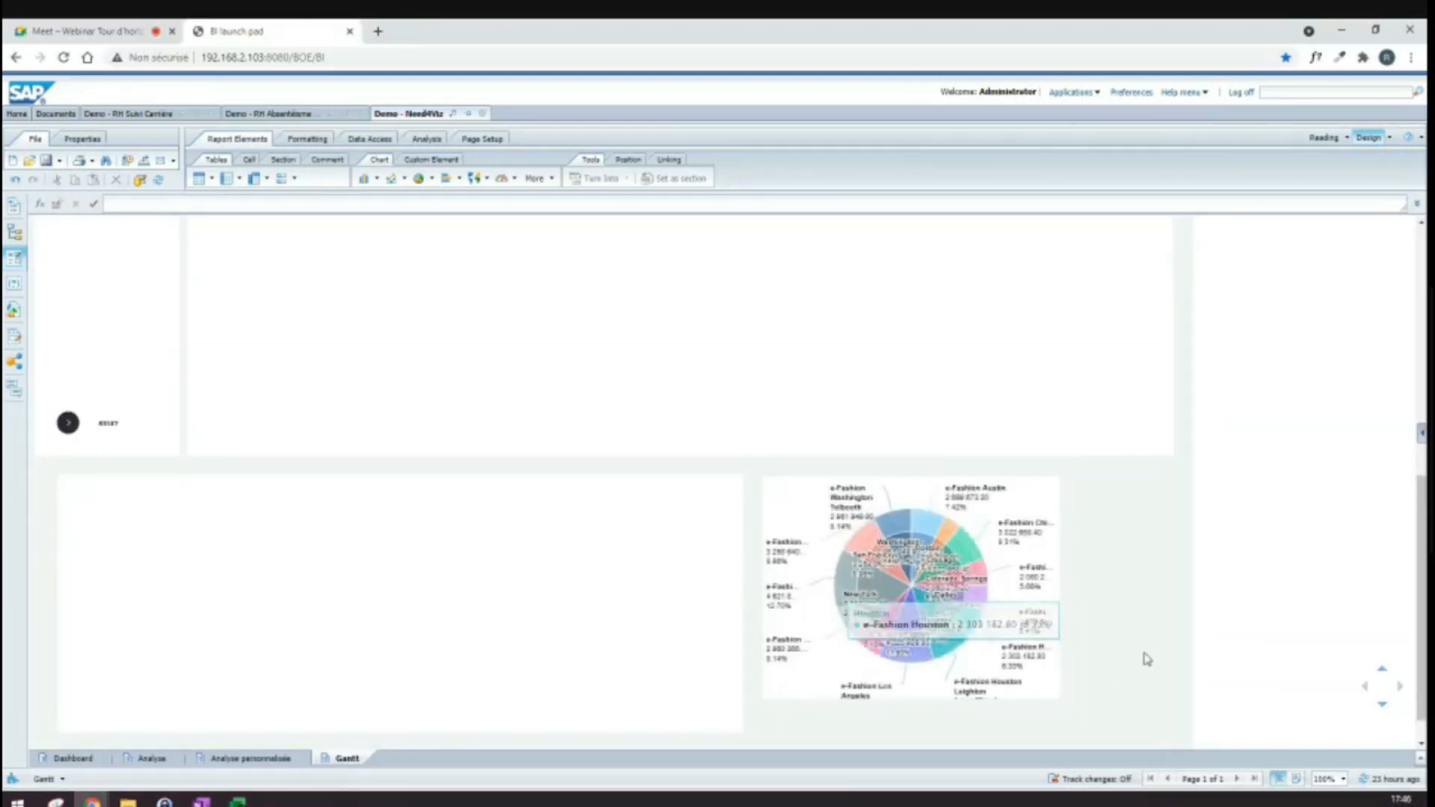
{"action": "left_click", "coordinate": [1057, 657]}
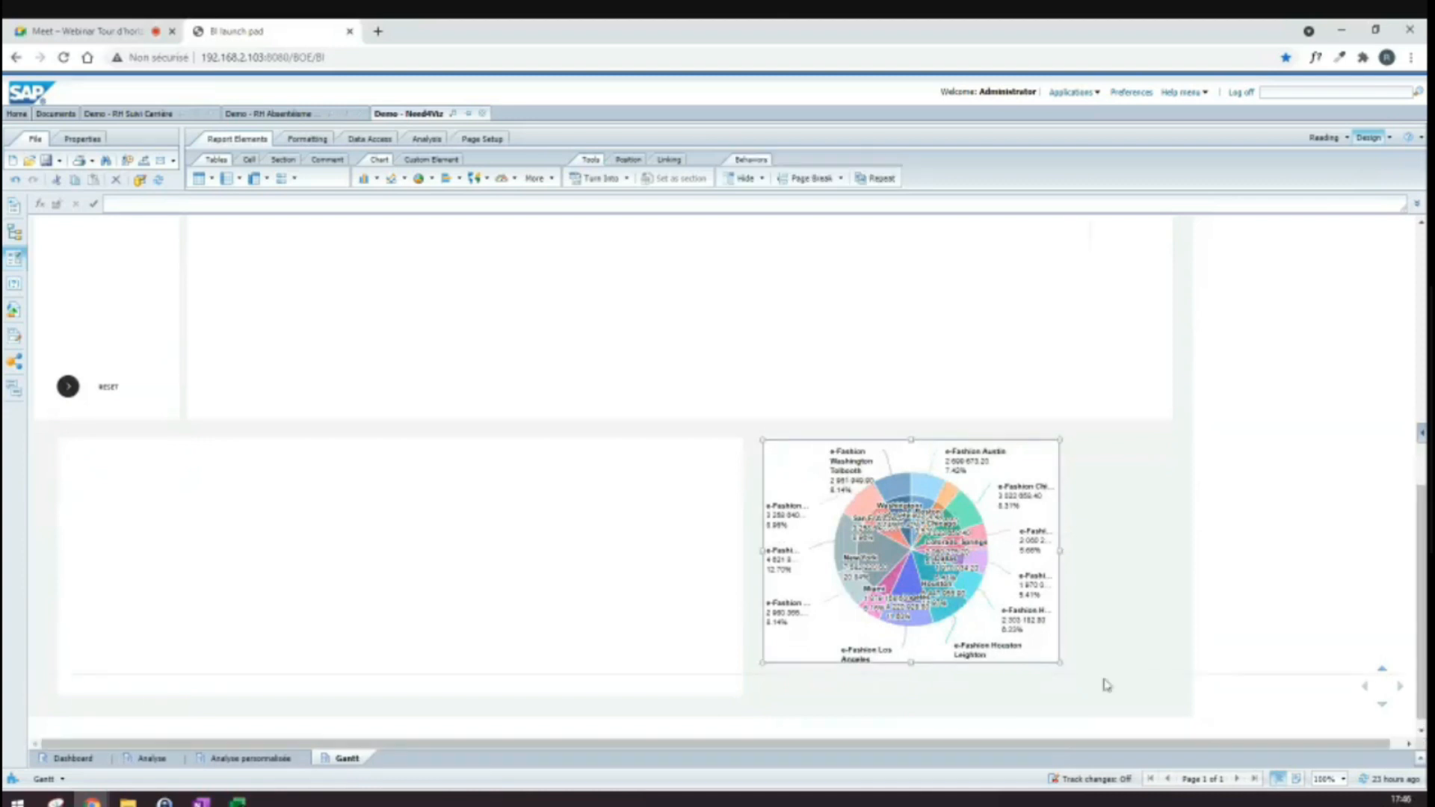
{"action": "left_click_drag", "start_coordinate": [1125, 706], "coordinate": [1124, 704]}
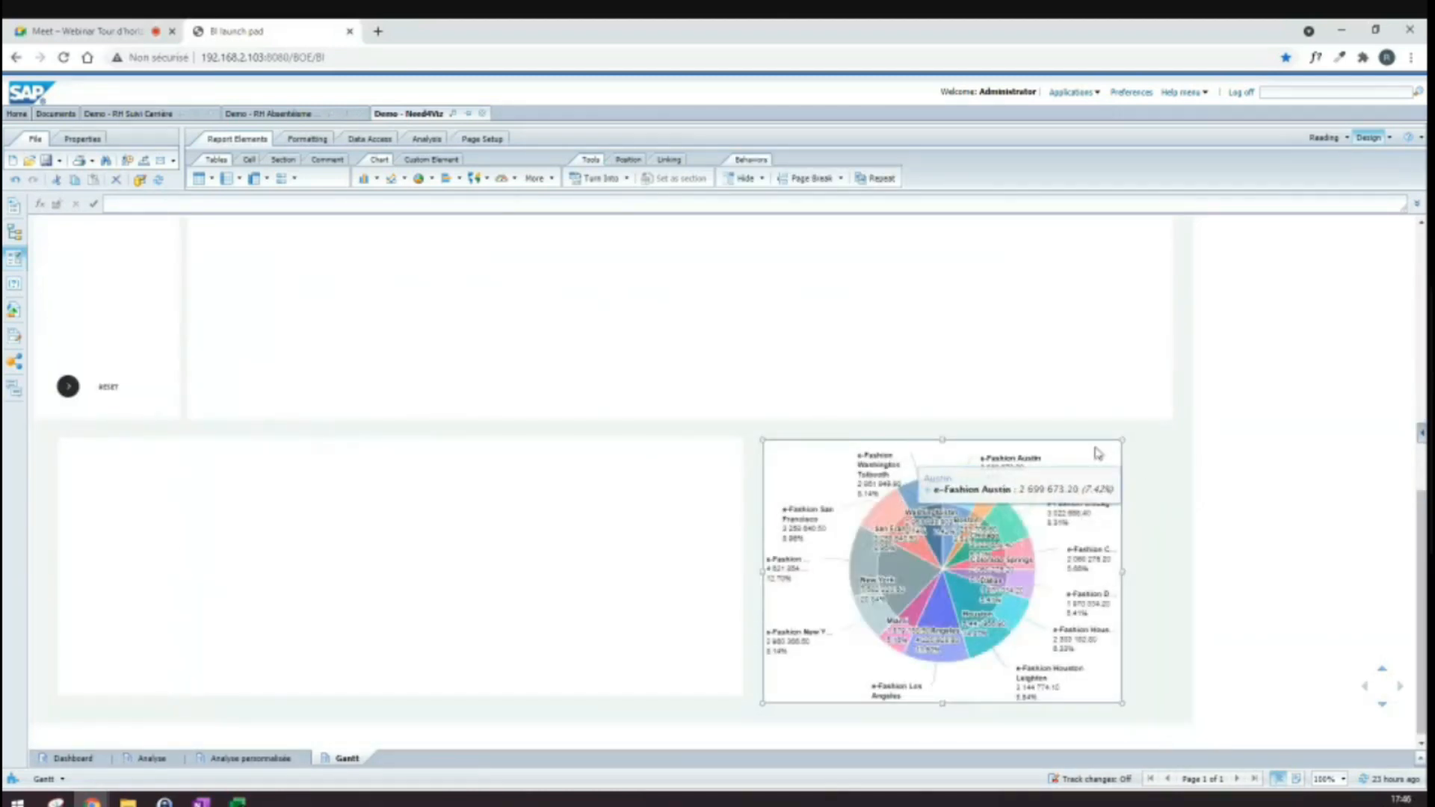
Step: Review the Solar Disc's extended parameters for Menu, Options, Level_1 and Level_2, and close the format settings without applying changes
{"action": "right_click", "coordinate": [1091, 439]}
{"action": "left_click", "coordinate": [1128, 665]}
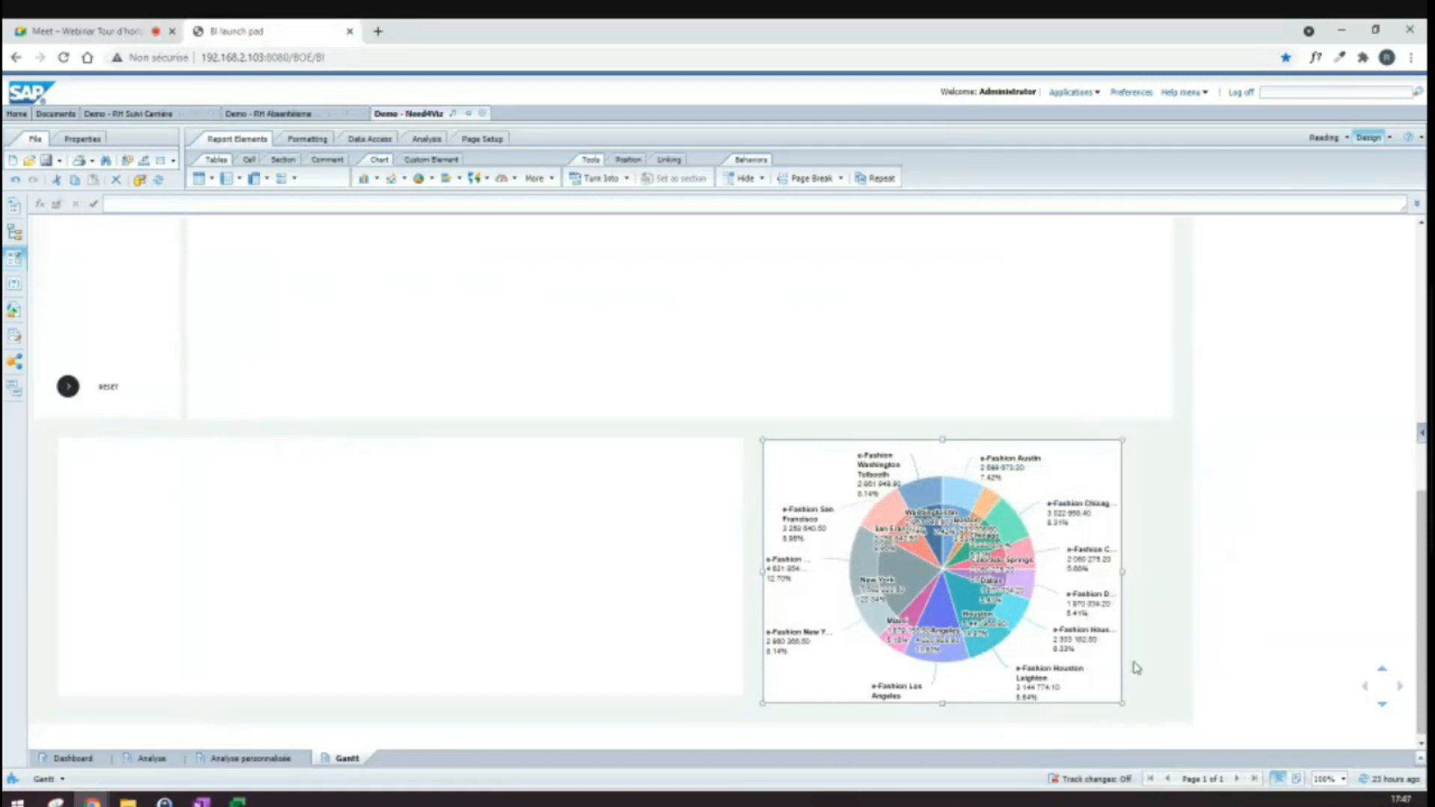
{"action": "left_click", "coordinate": [621, 302]}
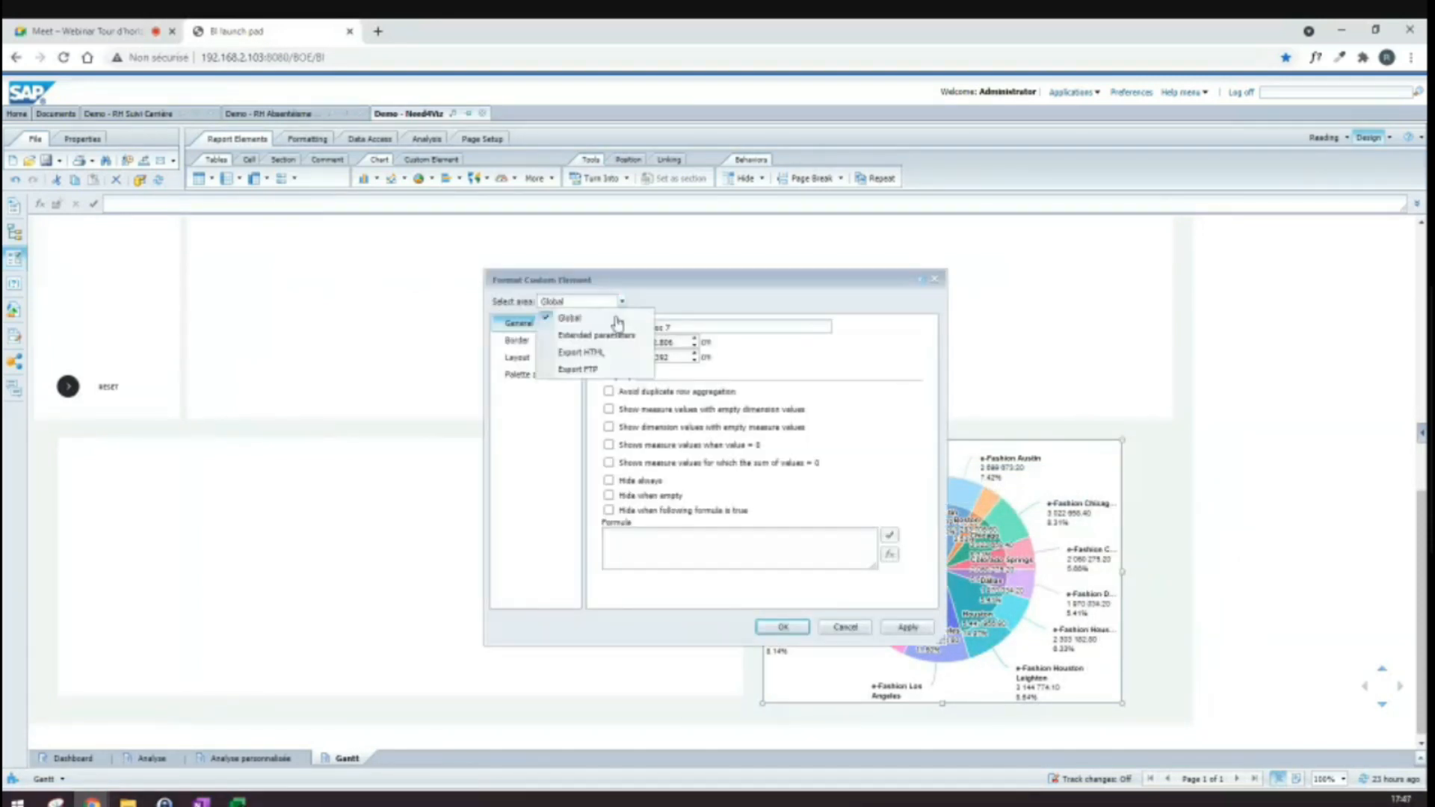
{"action": "left_click", "coordinate": [587, 341]}
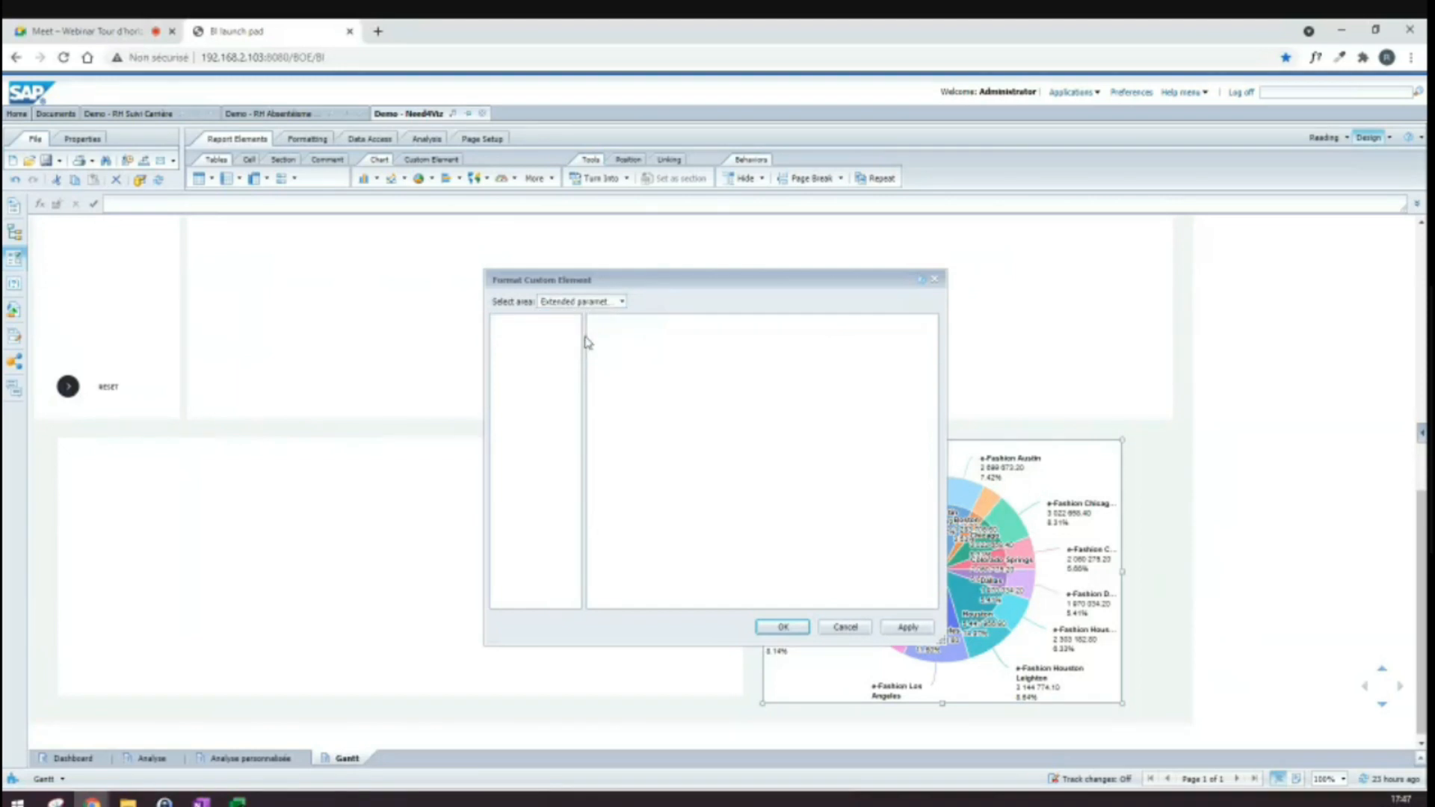
{"action": "left_click", "coordinate": [559, 346]}
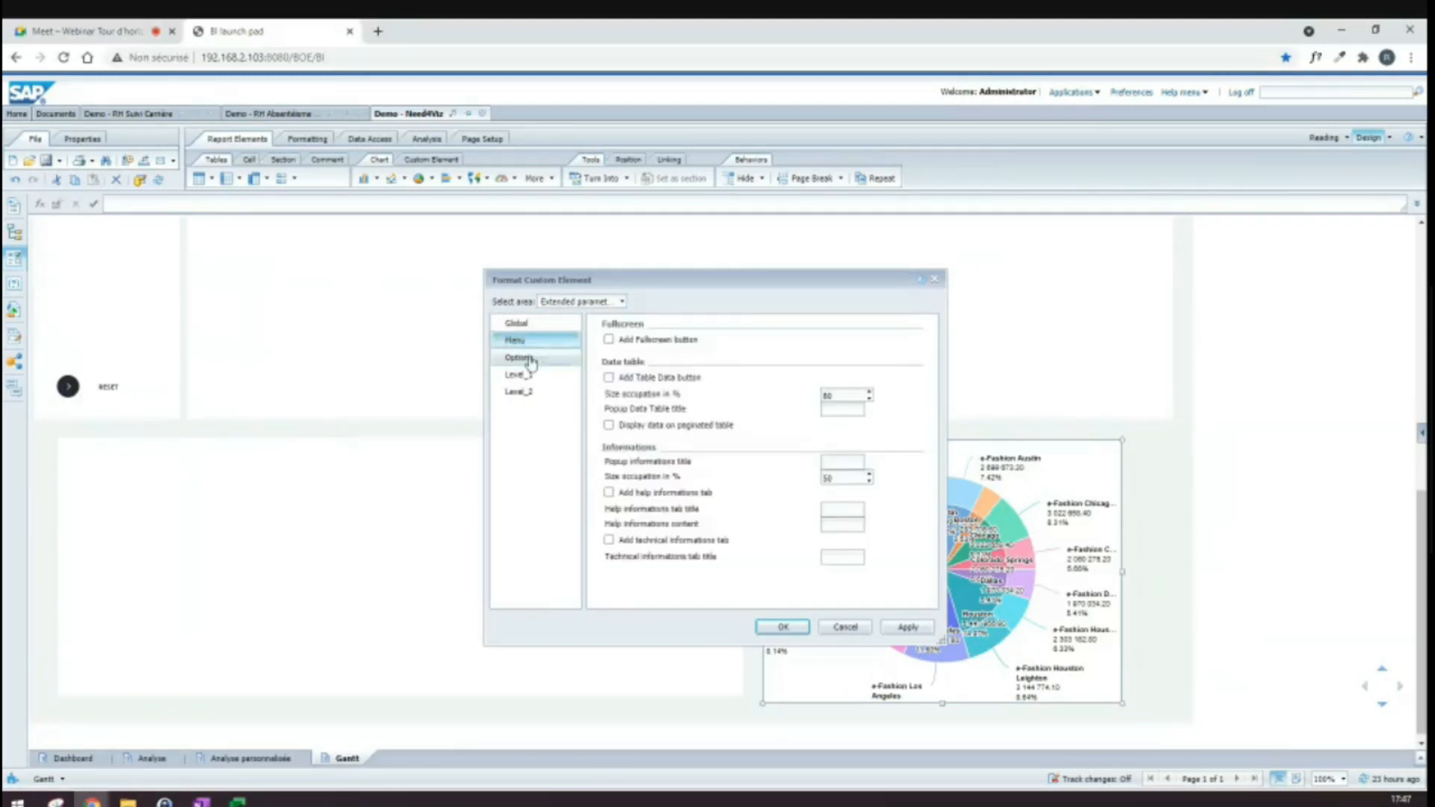
{"action": "left_click", "coordinate": [529, 358]}
{"action": "left_click", "coordinate": [515, 340]}
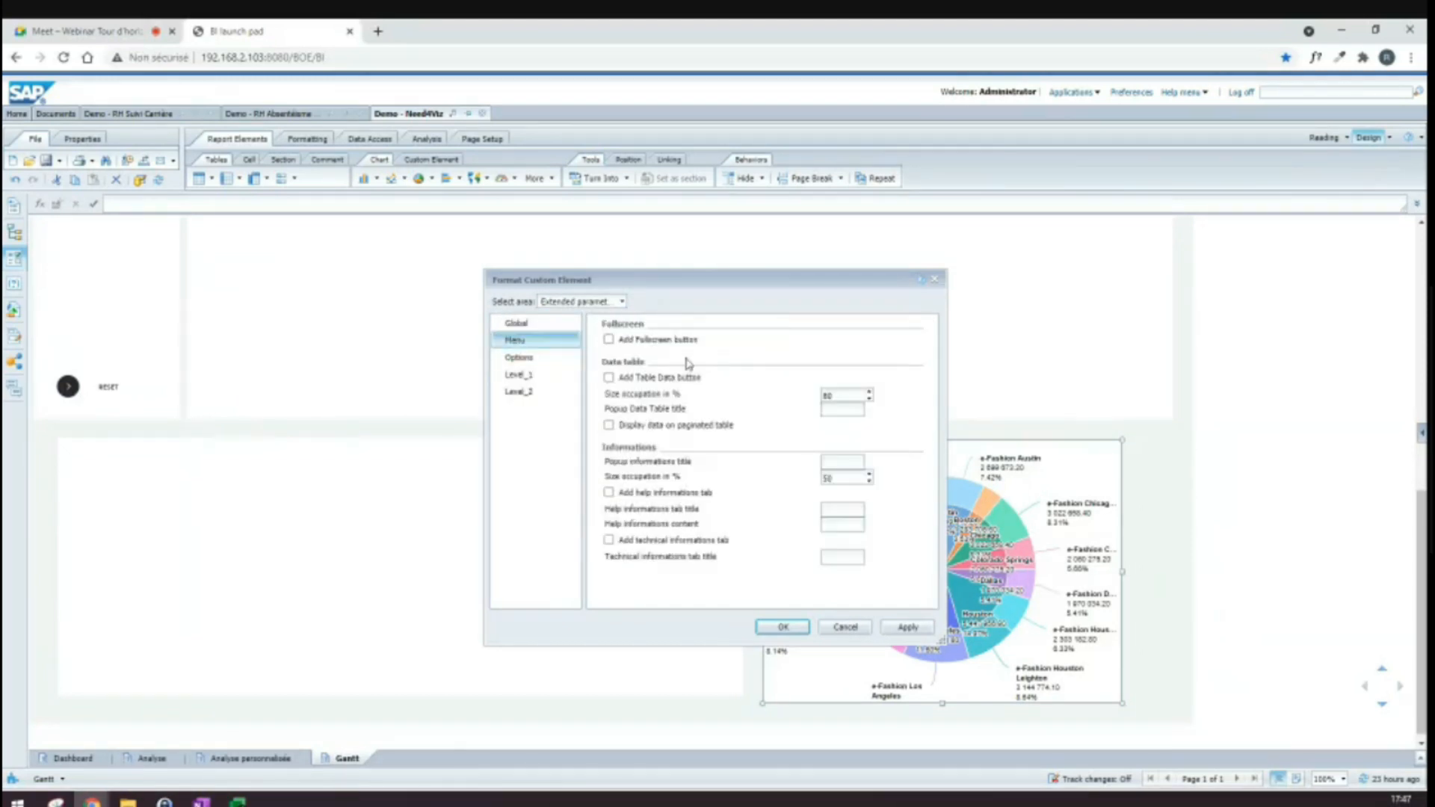
{"action": "left_click", "coordinate": [521, 362]}
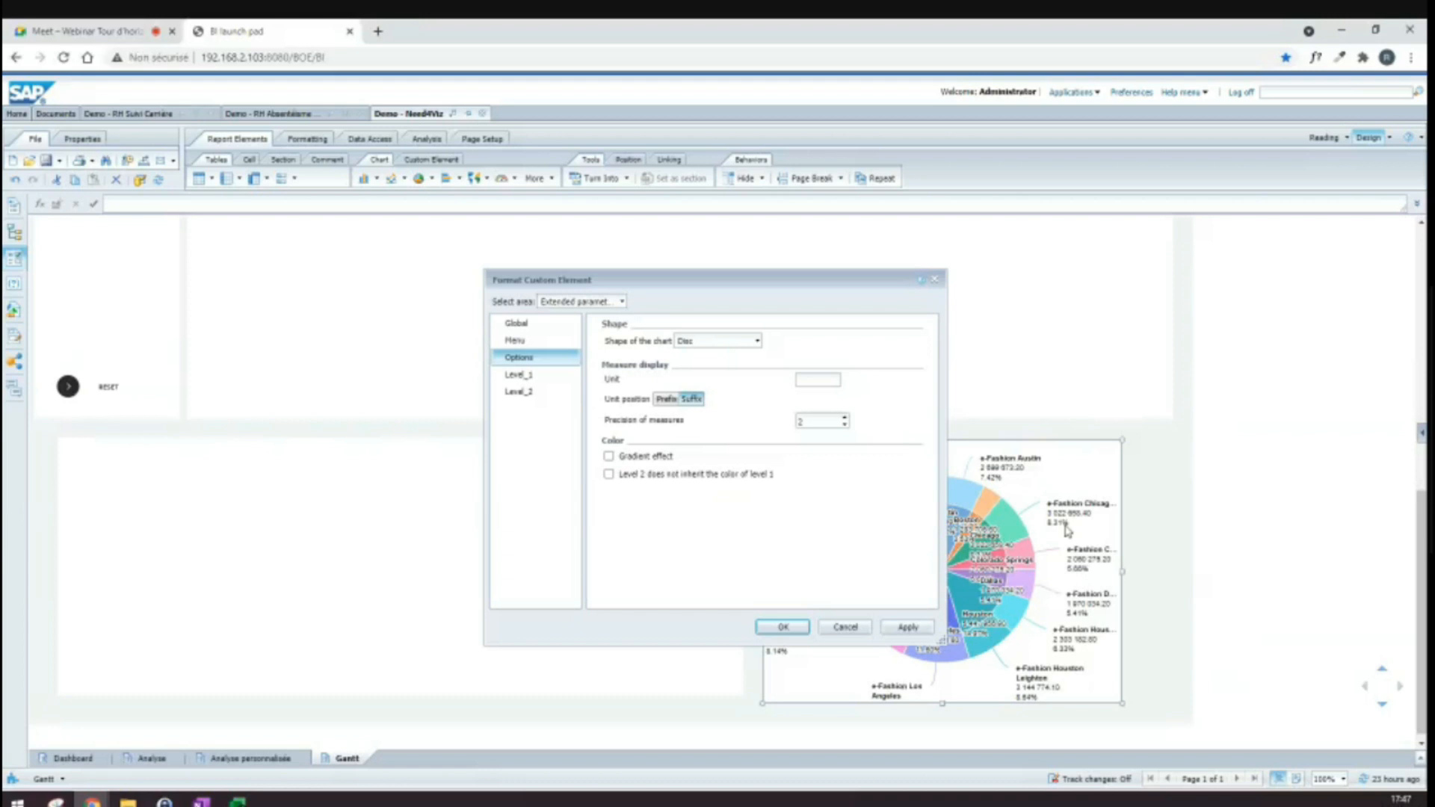
{"action": "left_click", "coordinate": [521, 374]}
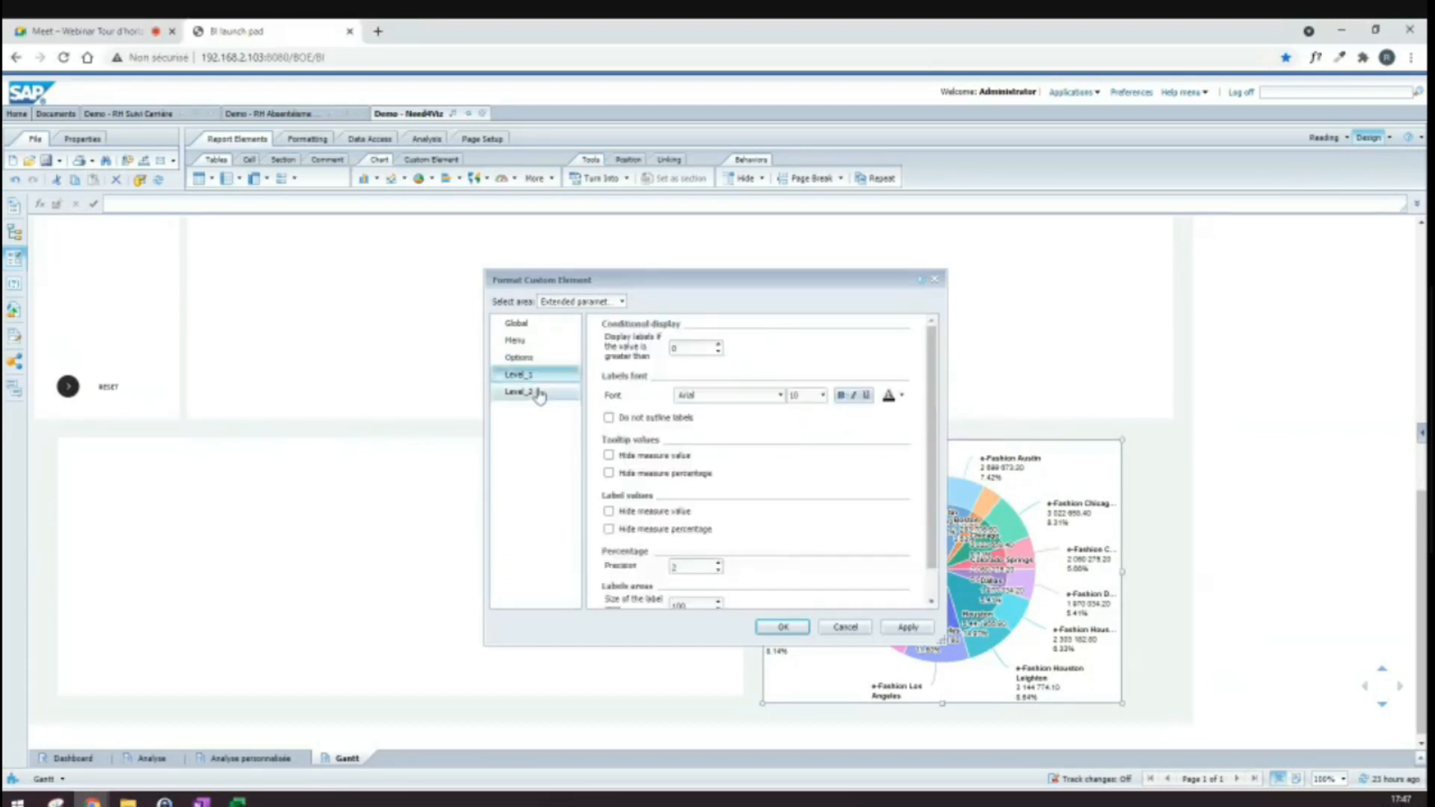
{"action": "left_click", "coordinate": [538, 394]}
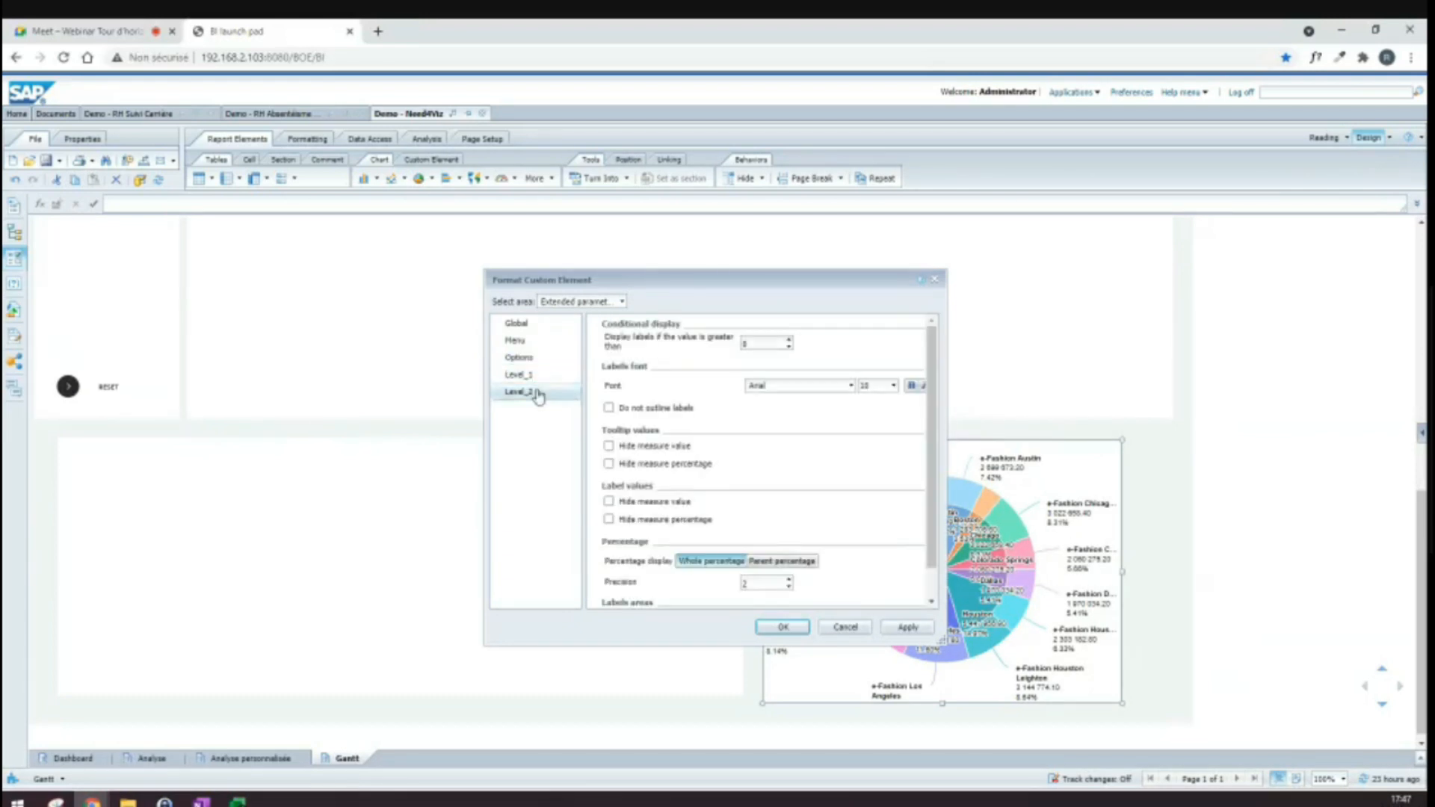
{"action": "left_click", "coordinate": [844, 629]}
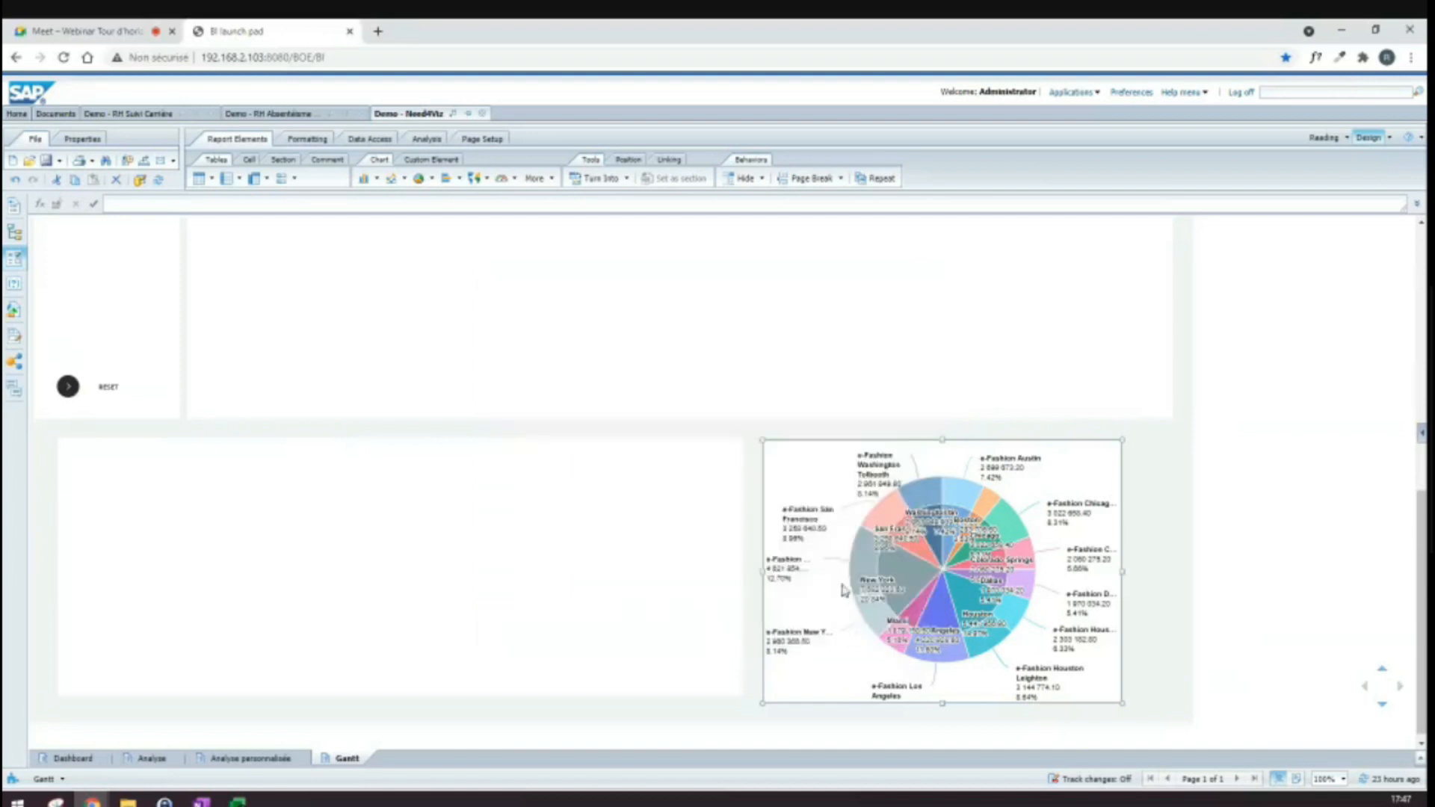
Step: Isolate the New York sector of the Solar Disc, clear the selection, and highlight the Houston sector
{"action": "left_click", "coordinate": [889, 577]}
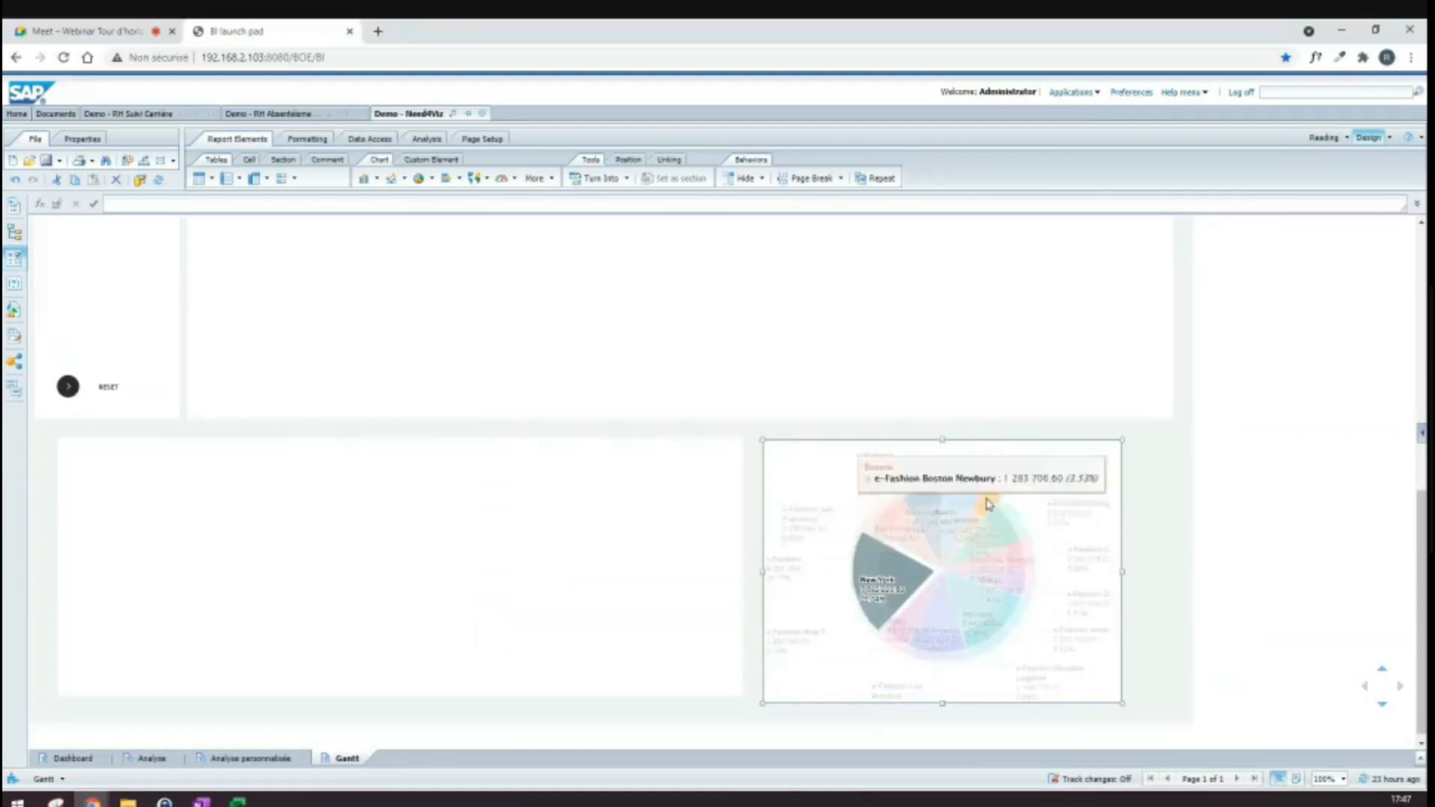
{"action": "left_click", "coordinate": [1004, 528]}
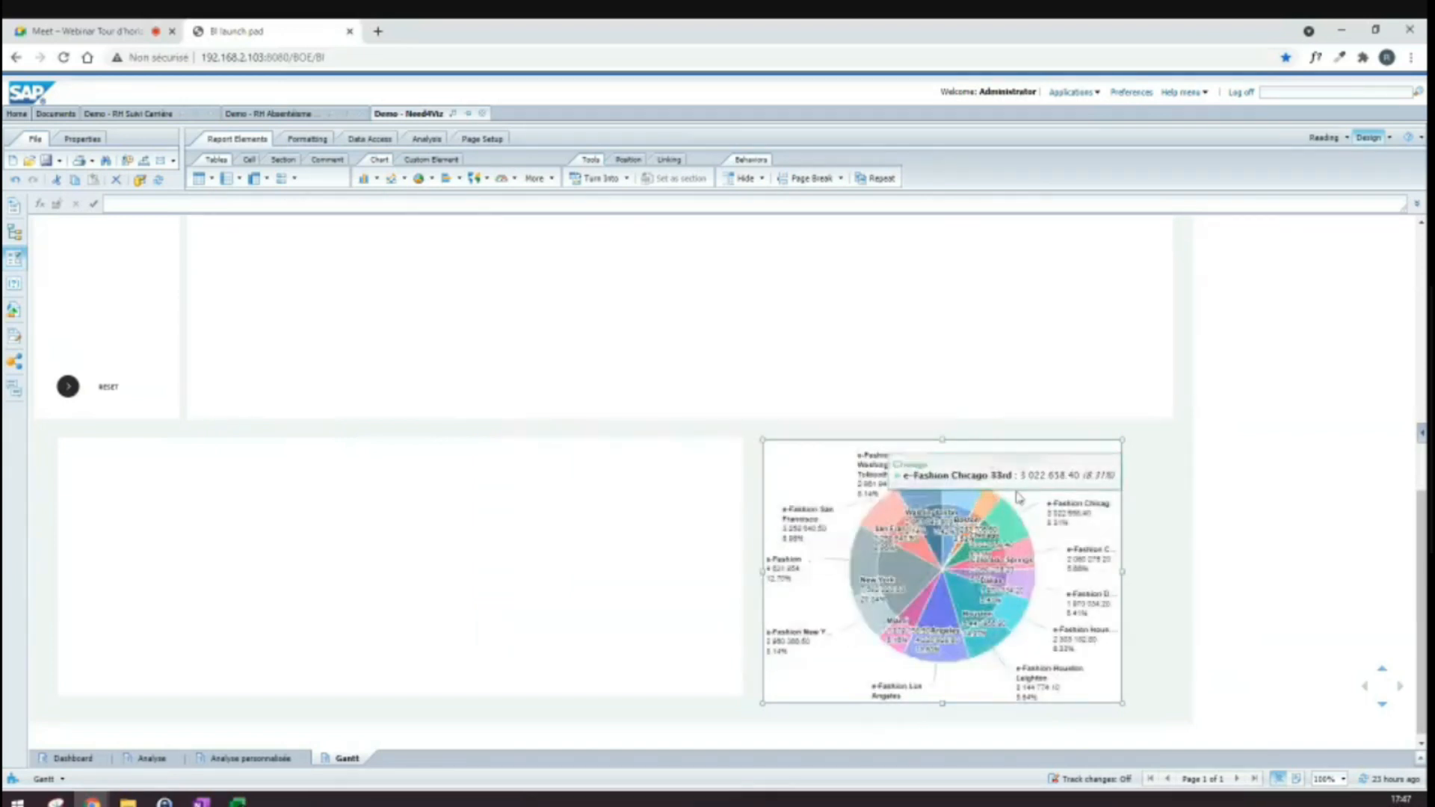
{"action": "left_click", "coordinate": [998, 613]}
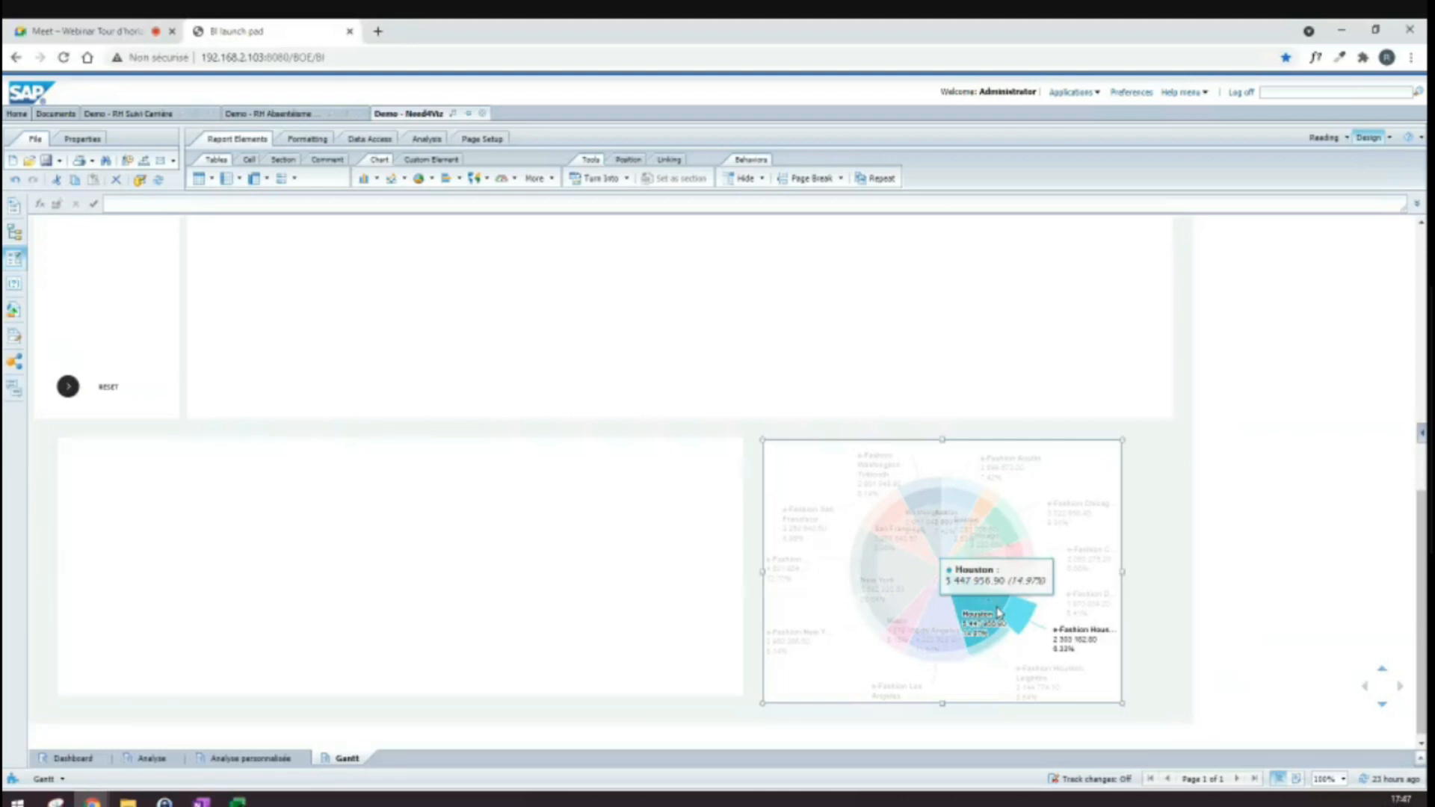
Step: Open the Dashboard report and point out its revenue timeline and the revenue-by-city disc by selecting each one
{"action": "left_click", "coordinate": [73, 758]}
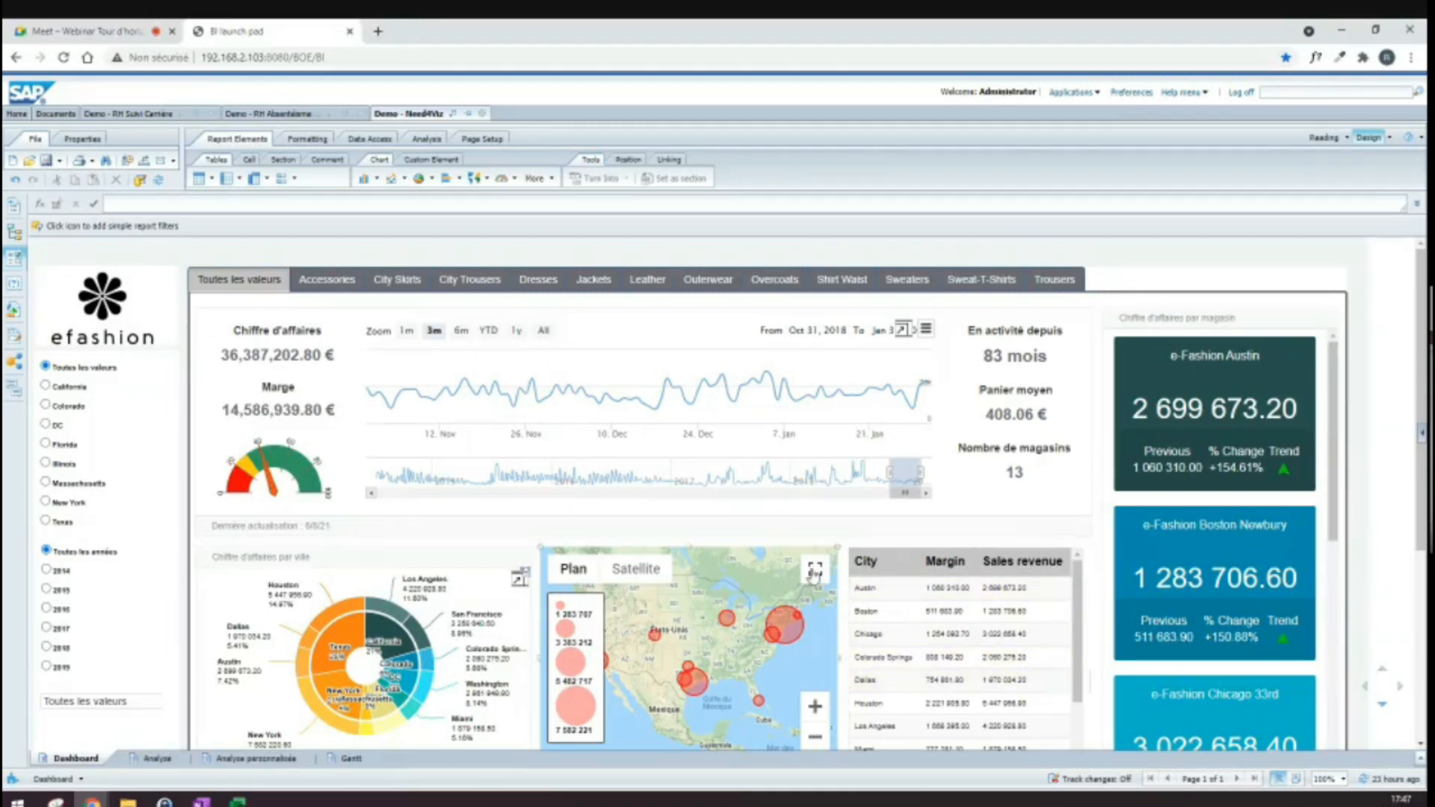
{"action": "left_click", "coordinate": [947, 486]}
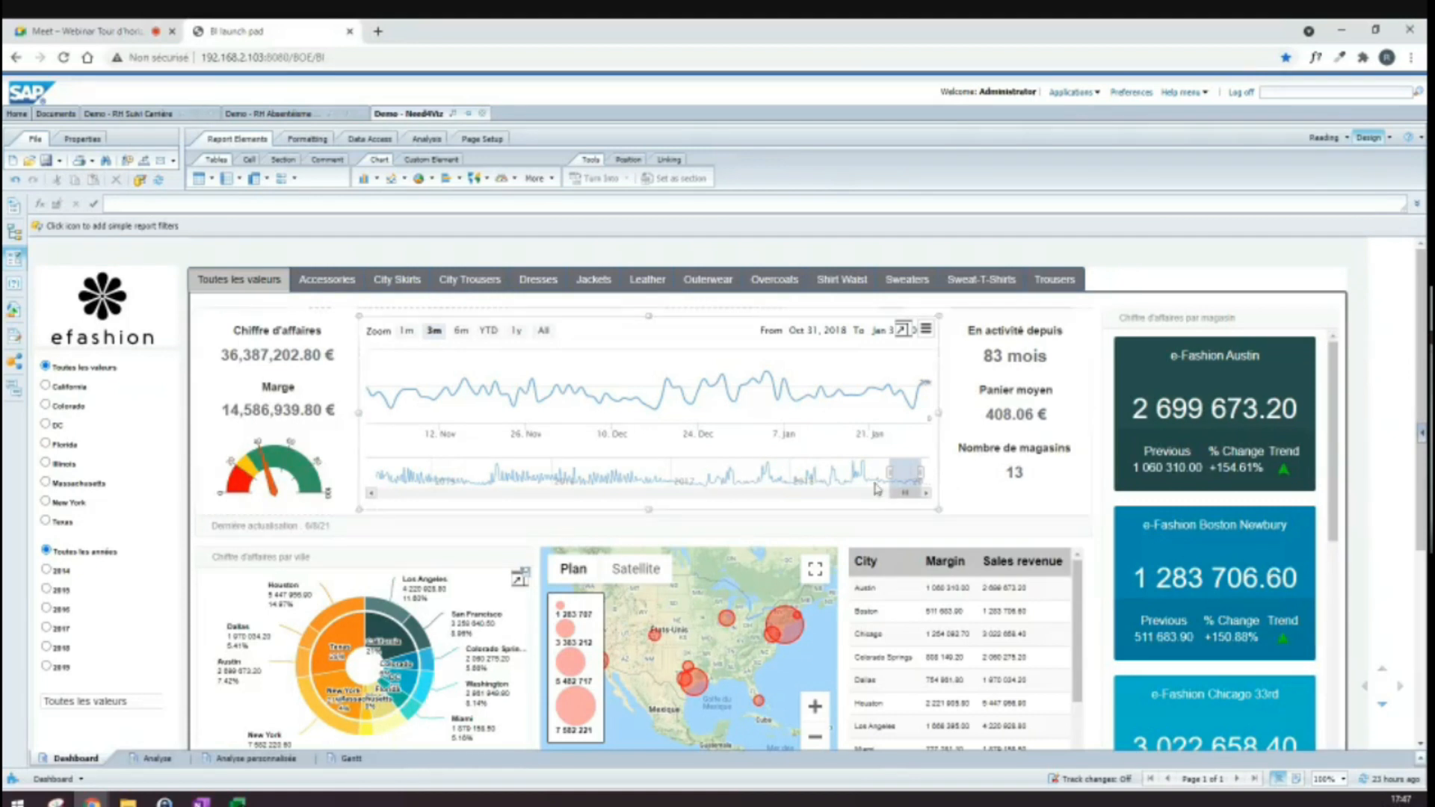
{"action": "left_click", "coordinate": [441, 643]}
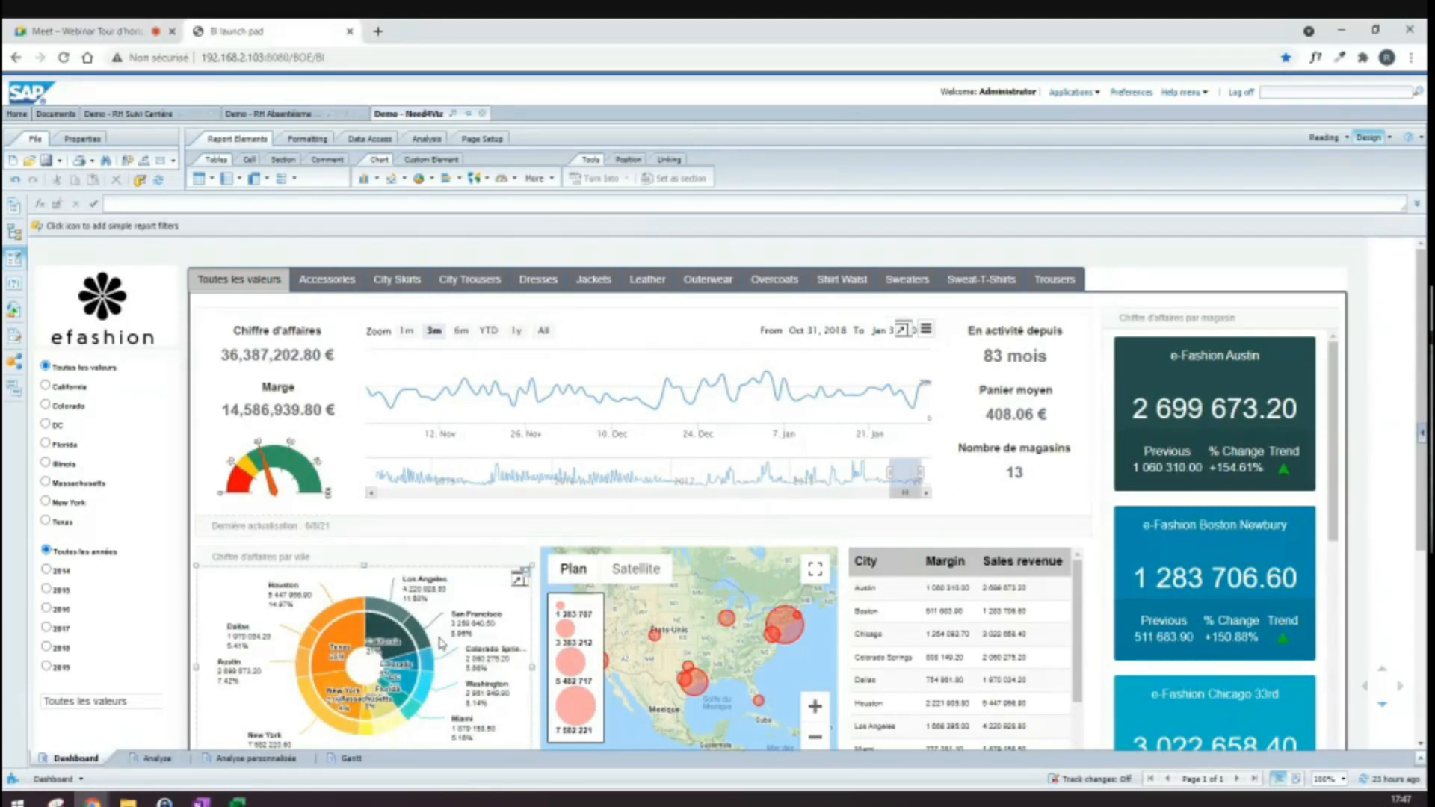
{"action": "left_click", "coordinate": [169, 672]}
Step: Open the Analyse report and filter it on the Jackets category
{"action": "left_click", "coordinate": [152, 759]}
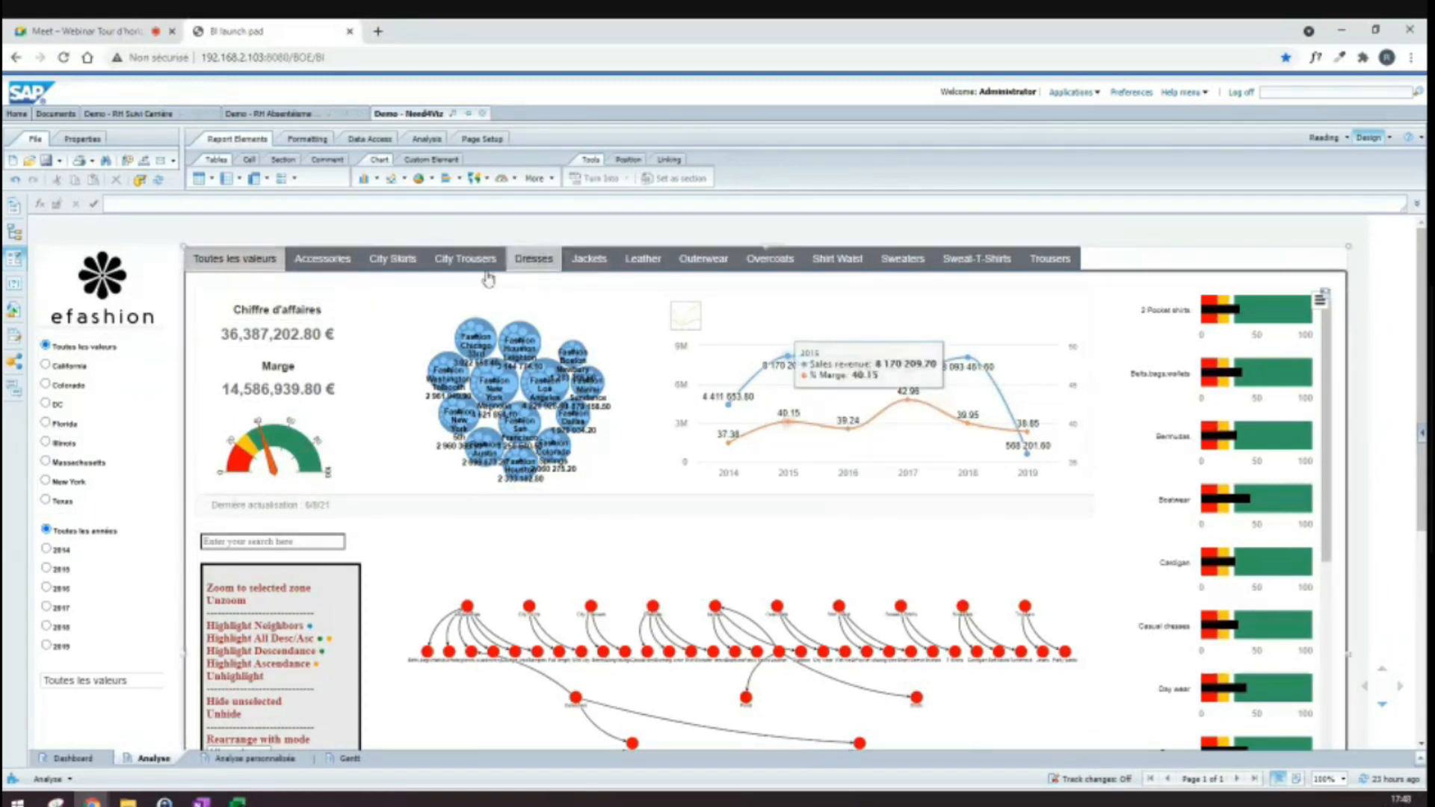
{"action": "left_click", "coordinate": [589, 262]}
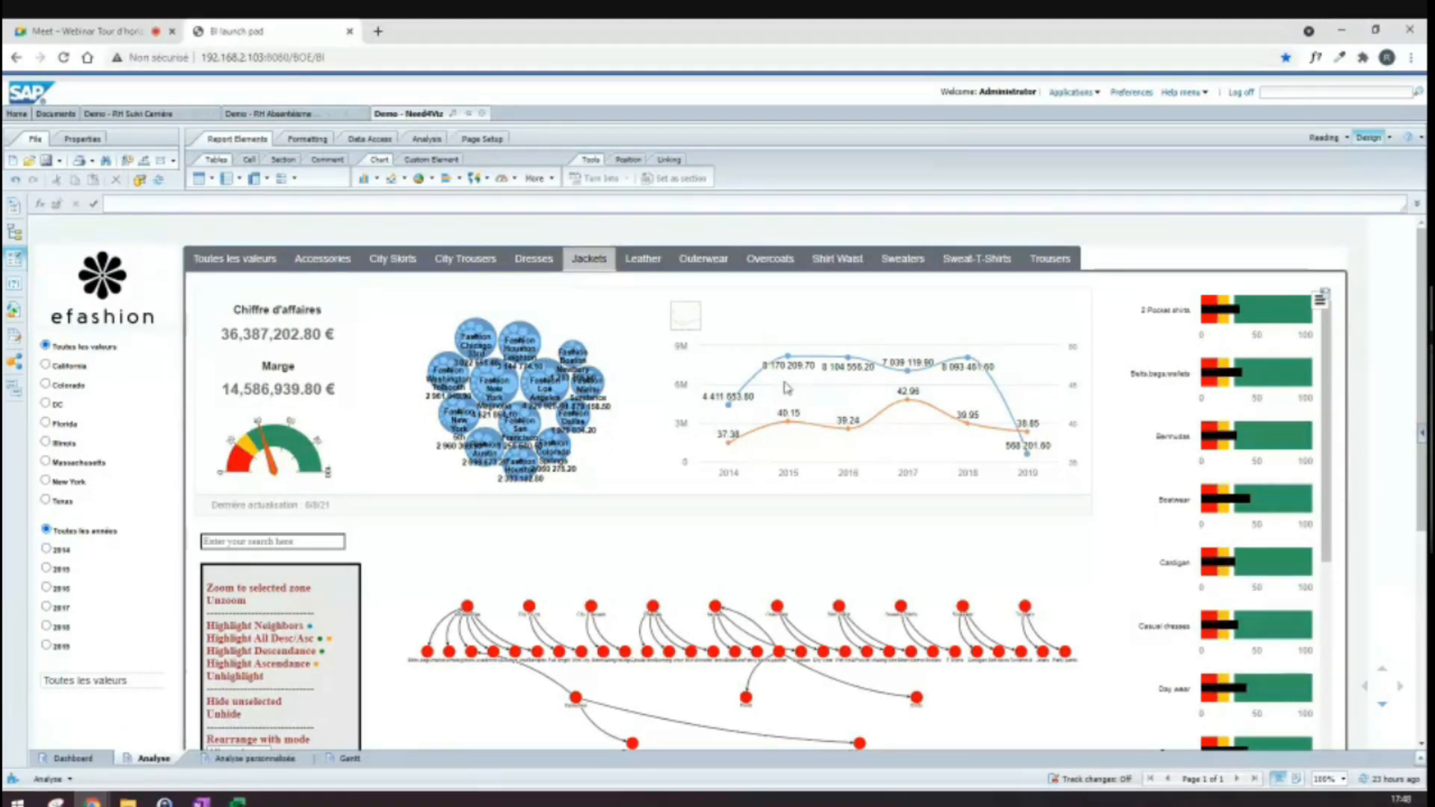
{"action": "mouse_move", "coordinate": [852, 354]}
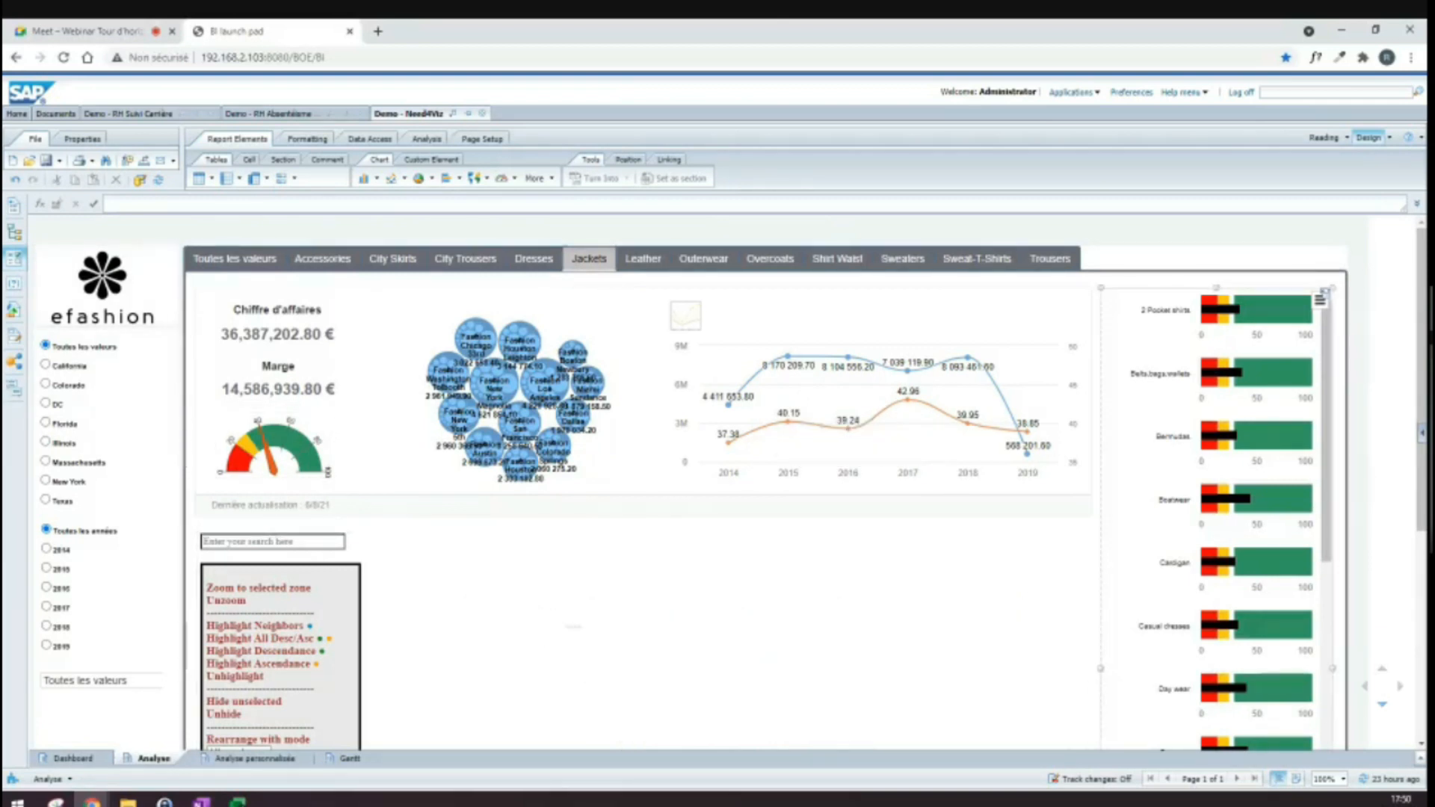
Step: Return to the Dashboard report and drill its navigation treemap down through California, Los Angeles and e-Fashion Los Angeles
{"action": "scroll", "coordinate": [845, 696], "scroll_direction": "down", "scroll_amount": 4}
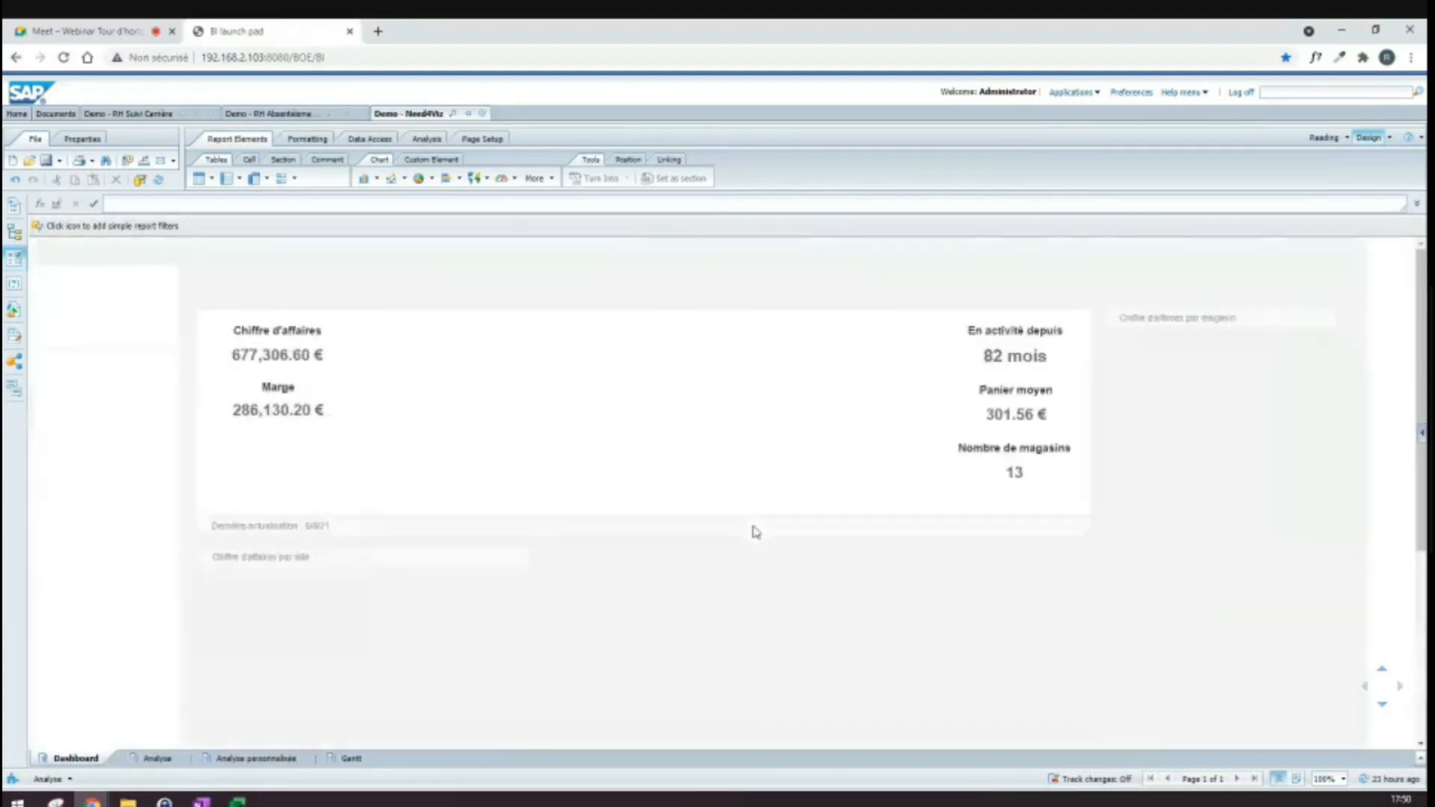
{"action": "scroll", "coordinate": [1380, 474], "scroll_direction": "down", "scroll_amount": 4}
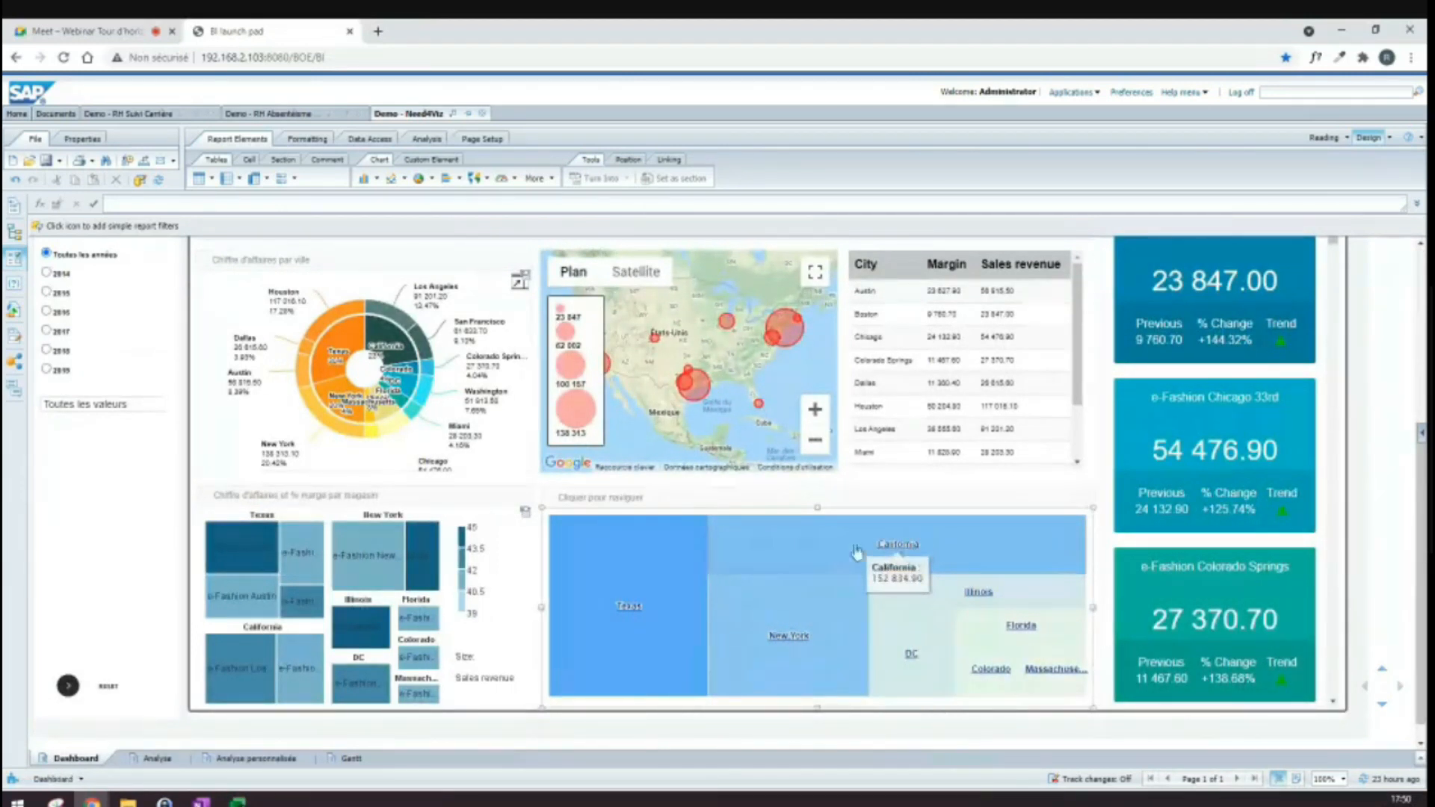
{"action": "left_click", "coordinate": [897, 551]}
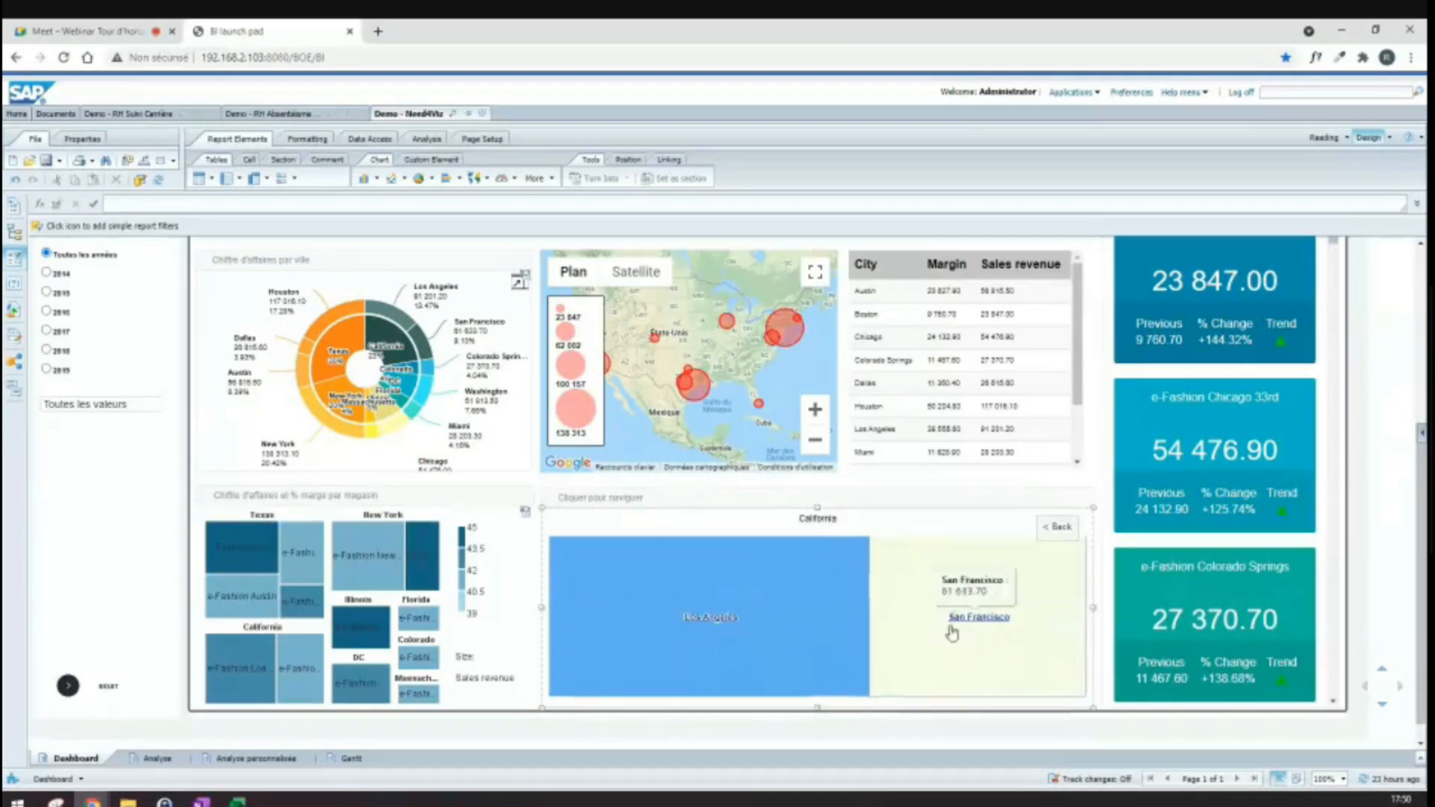
{"action": "left_click", "coordinate": [769, 631]}
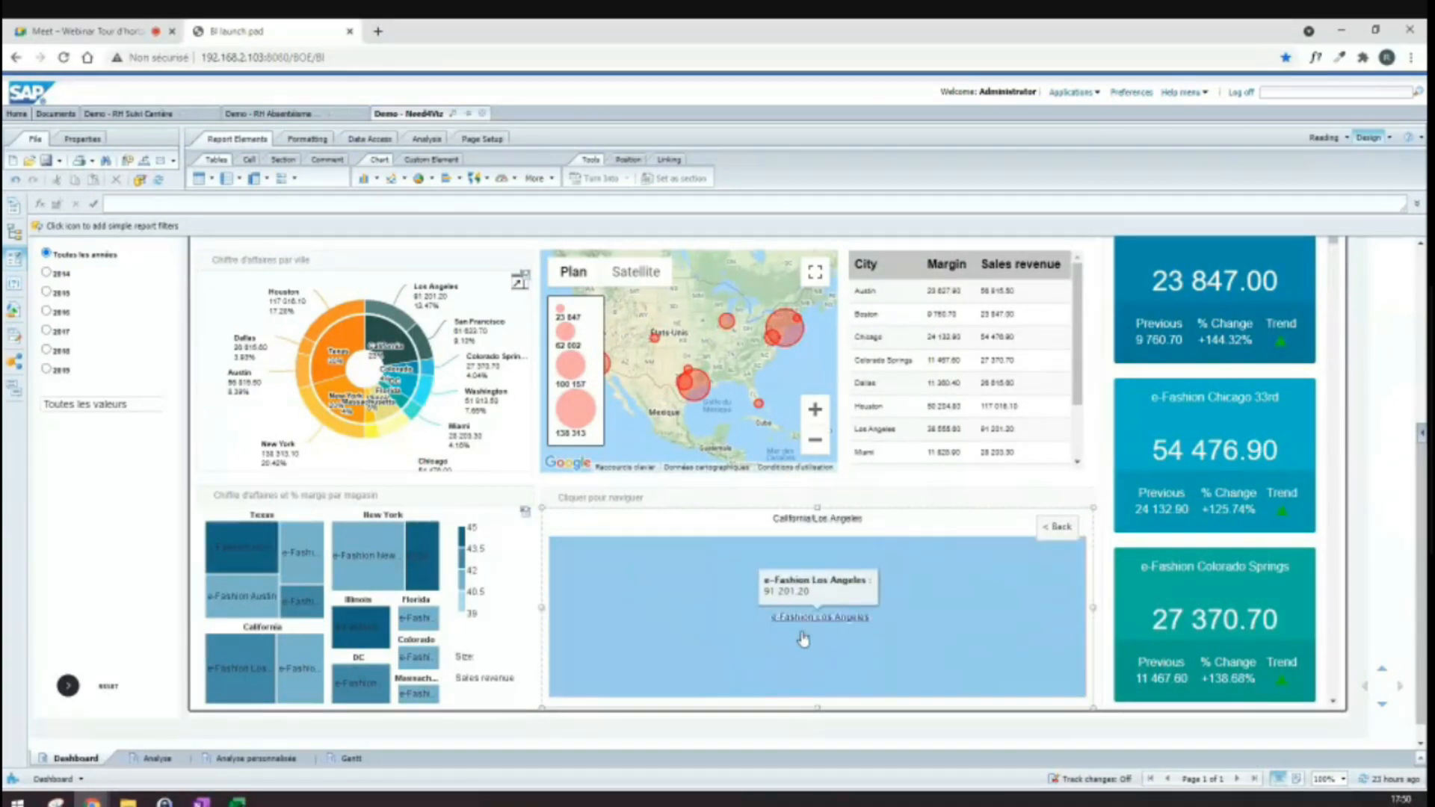
{"action": "left_click", "coordinate": [812, 621]}
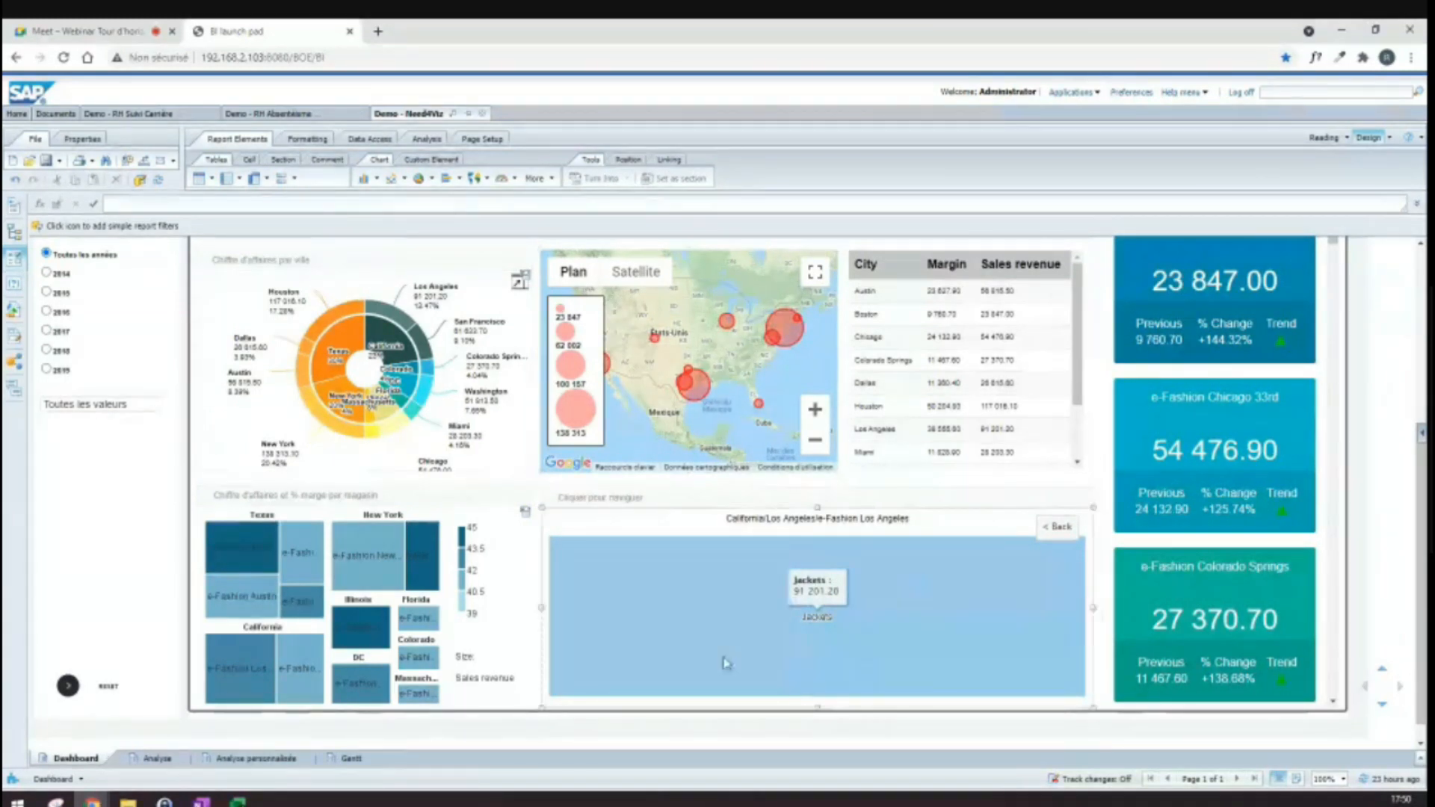
{"action": "left_click", "coordinate": [819, 645]}
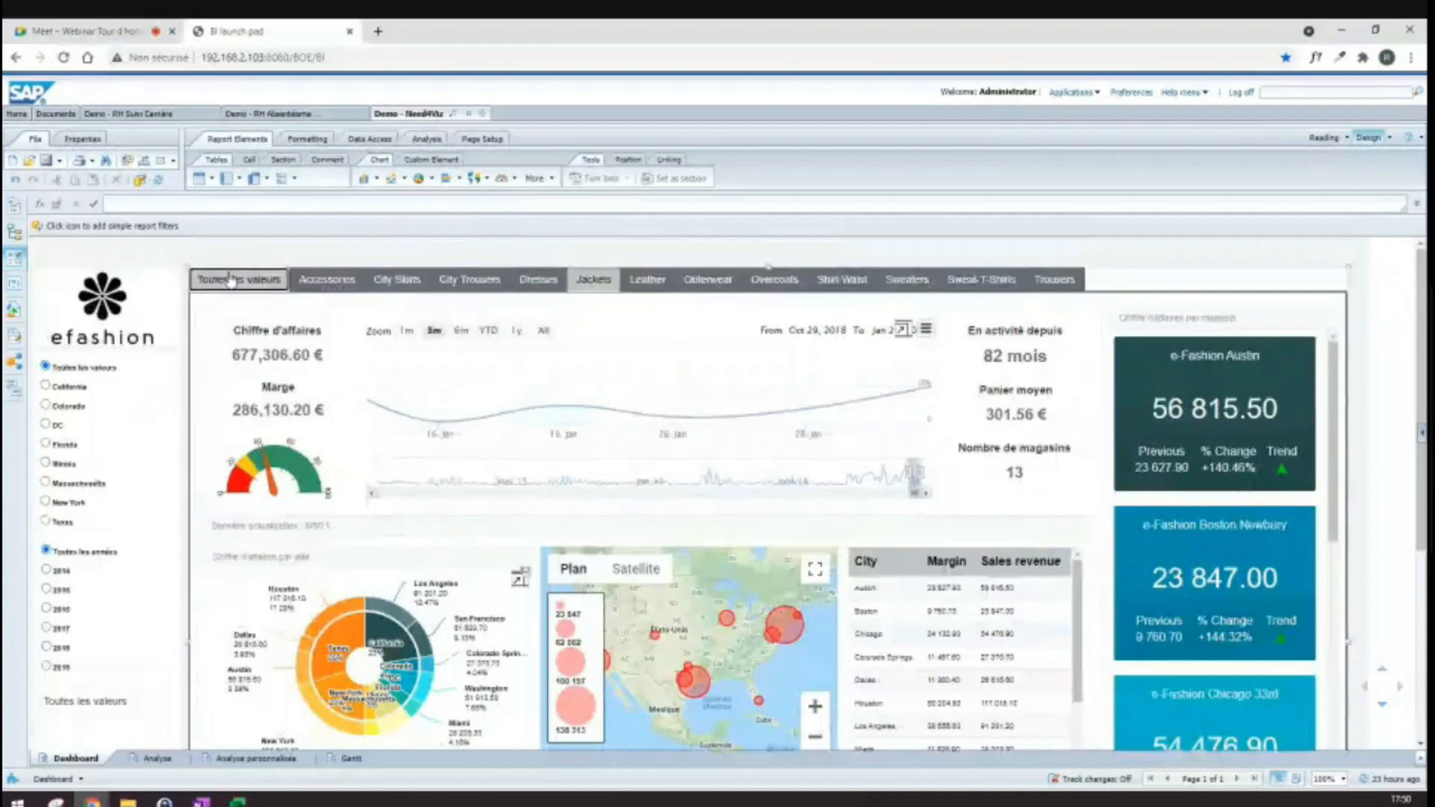
Step: Reset the category filter to Toutes les valeurs and drill the navigation treemap through California and Los Angeles to e-Fashion Los Angeles
{"action": "left_click", "coordinate": [230, 279]}
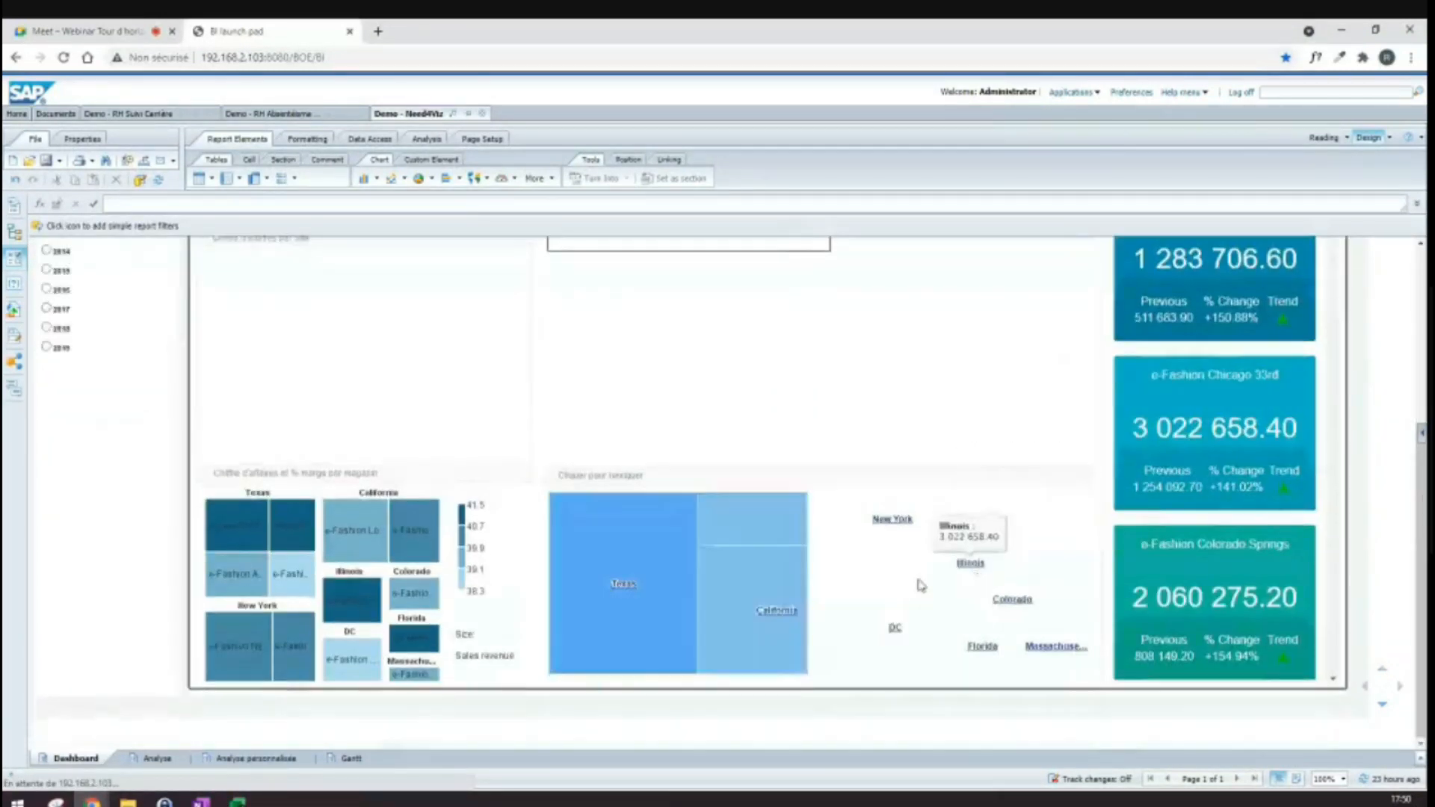
{"action": "left_click", "coordinate": [682, 571]}
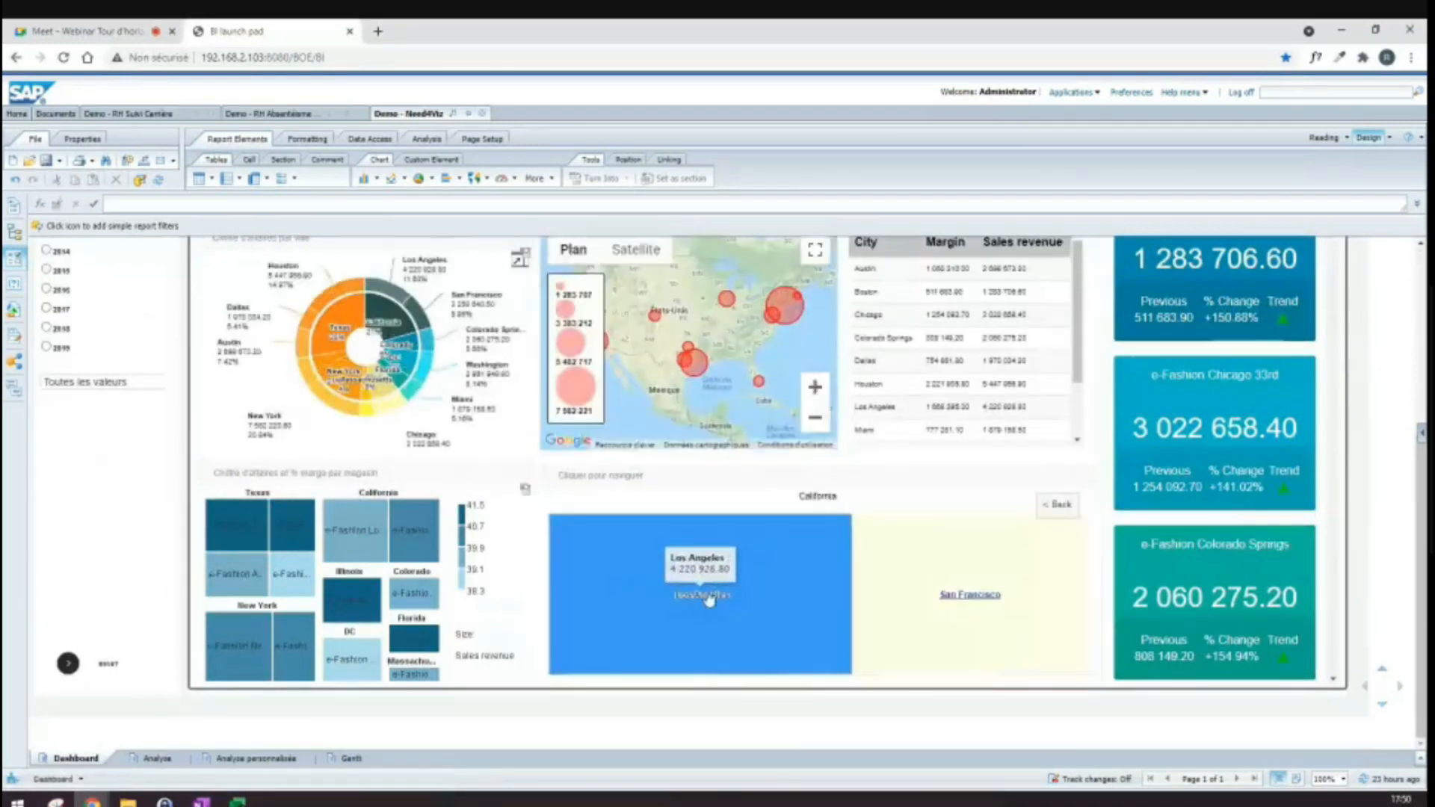
{"action": "left_click", "coordinate": [677, 574]}
{"action": "left_click", "coordinate": [739, 595]}
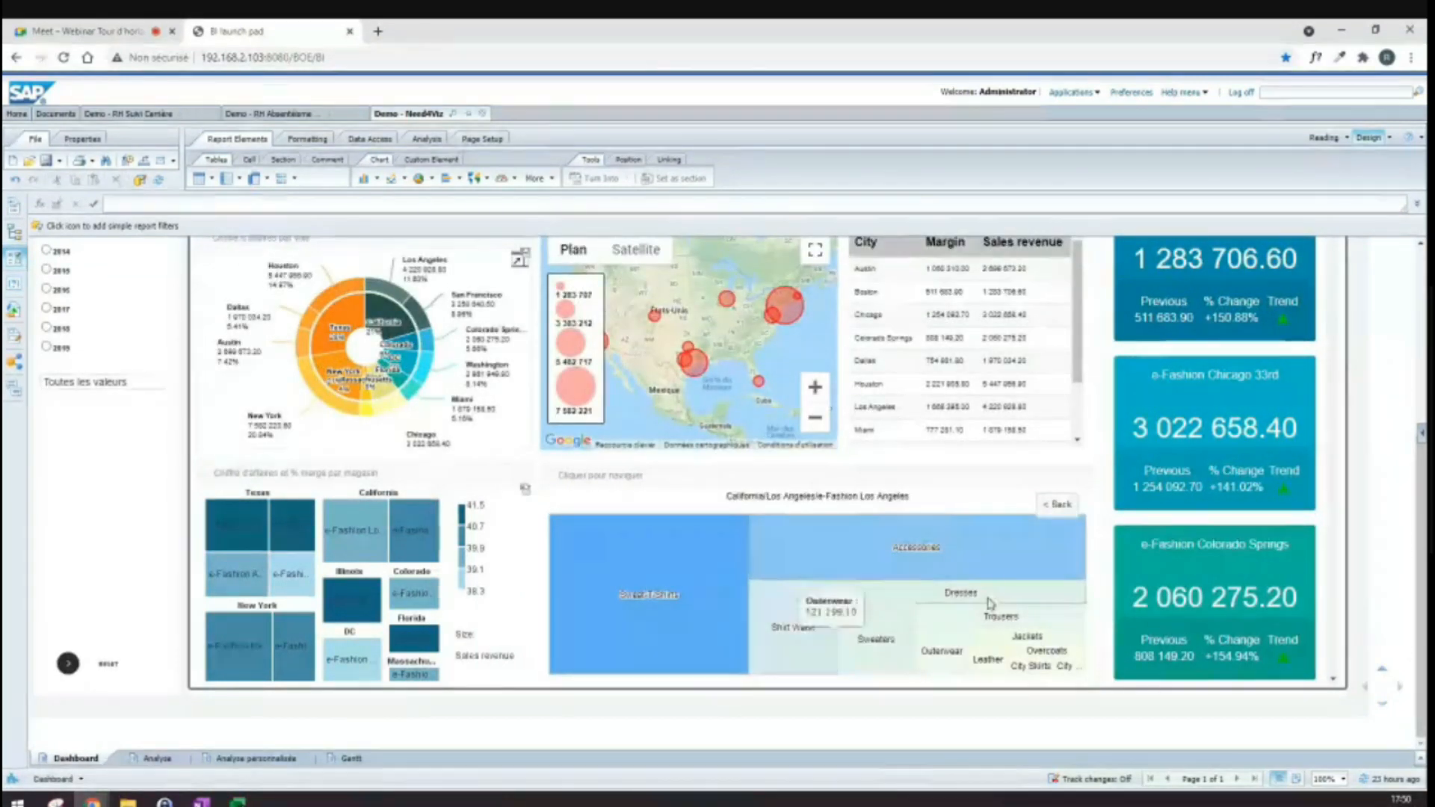